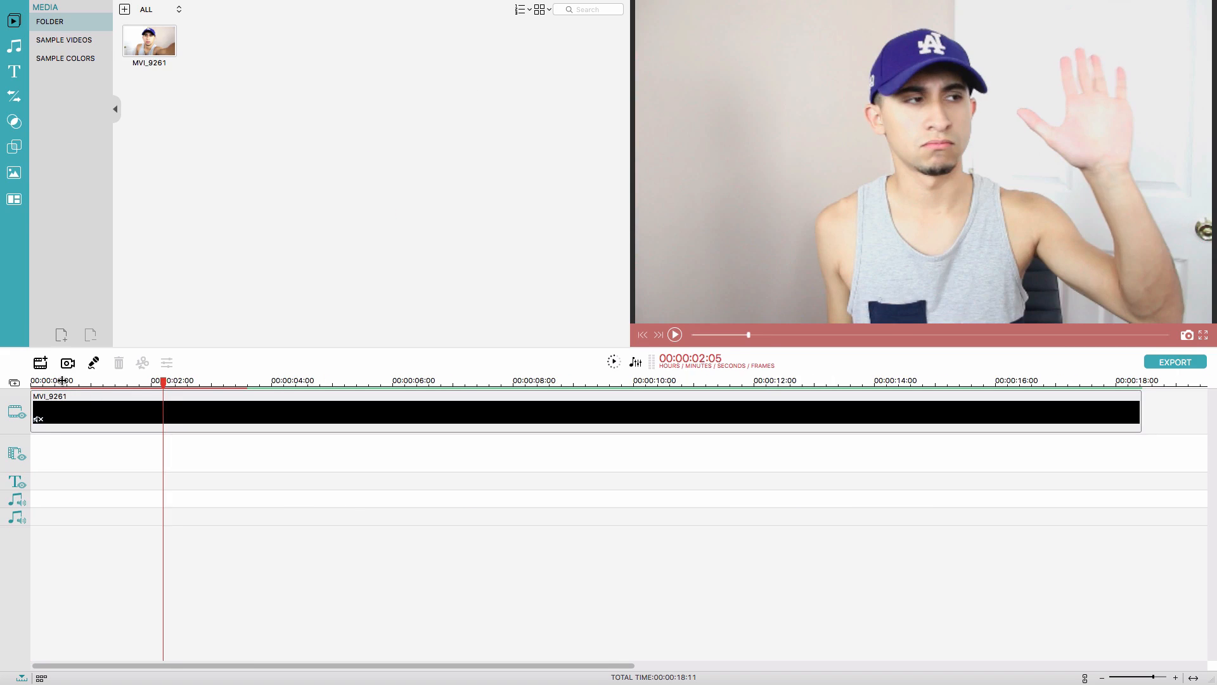
Render the timeline preview of the MVI_9261 clip and return the playhead to the start
click(61, 382)
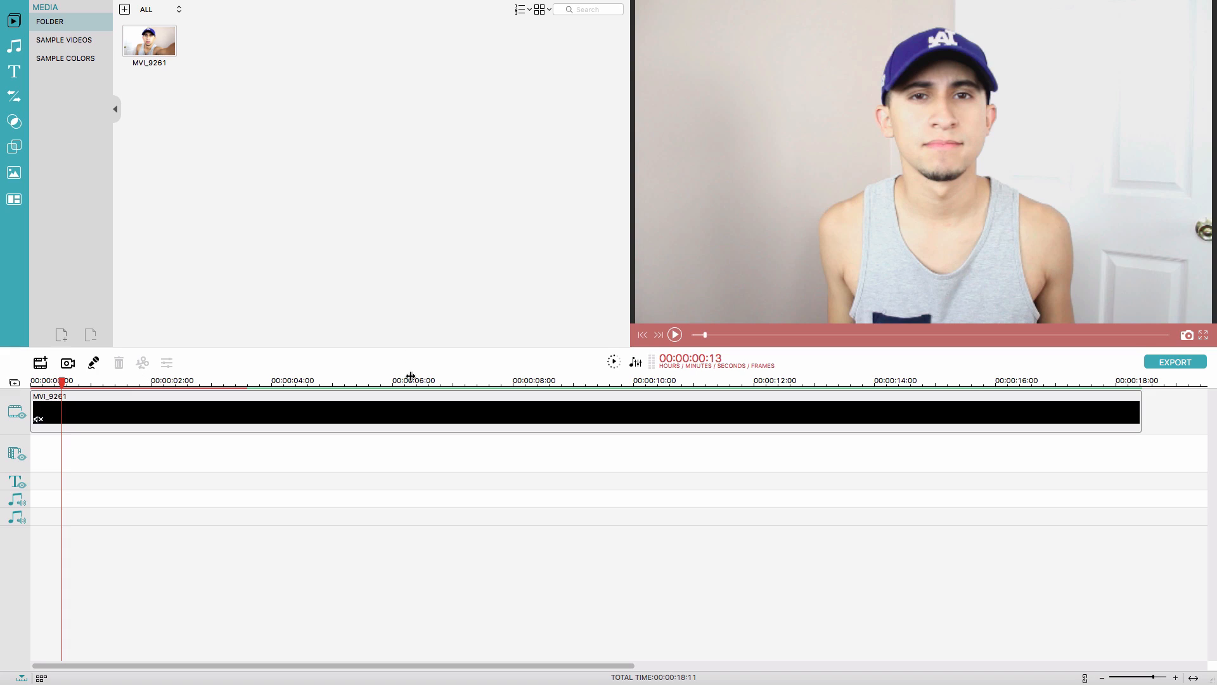
click(613, 362)
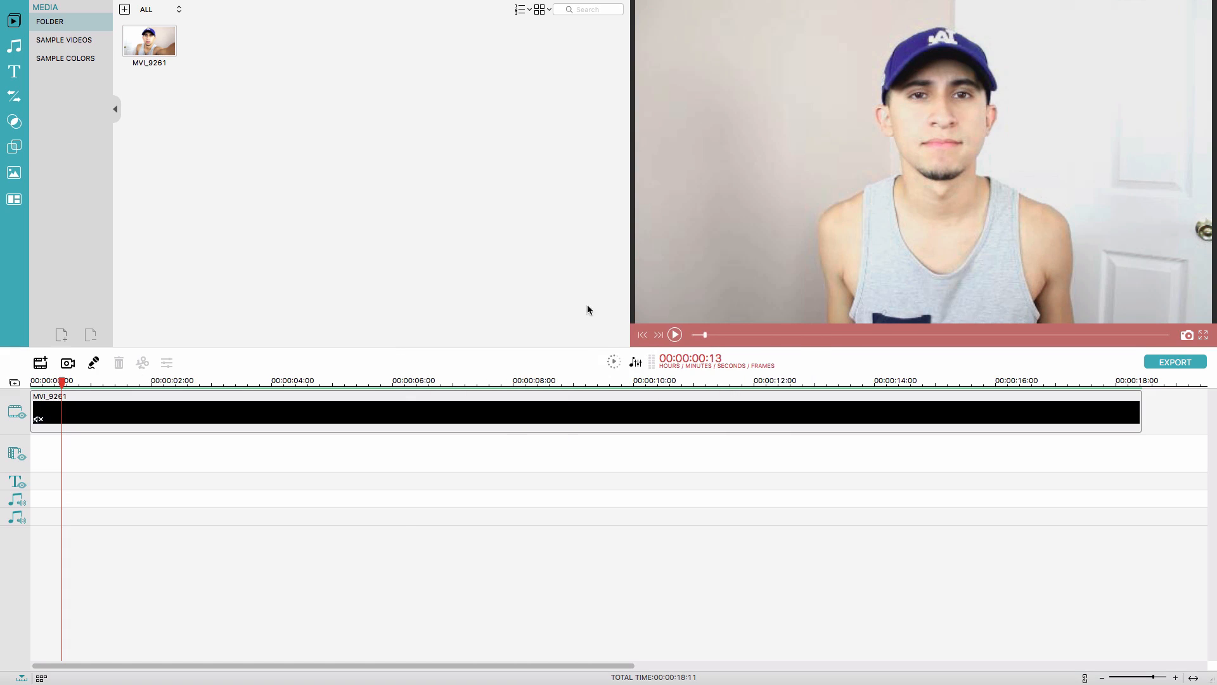
click(693, 335)
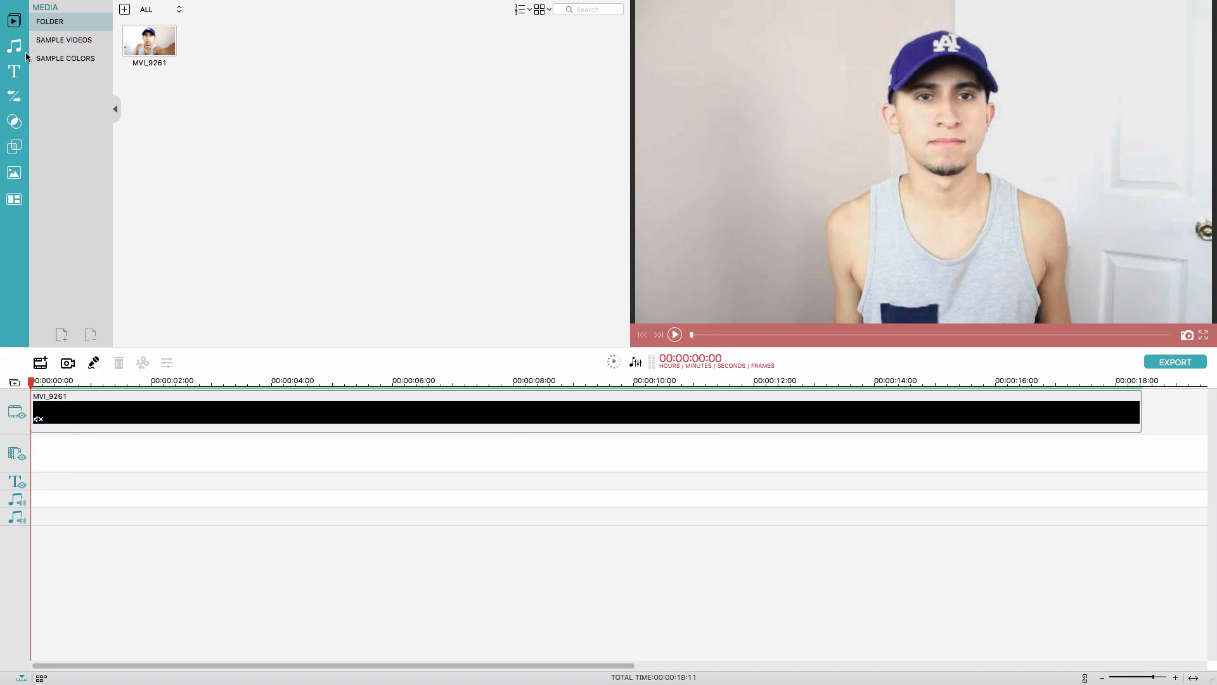
Look through the sound effects and preview the SF titles from the Cosmic Pack and Deep Web Pack
click(11, 50)
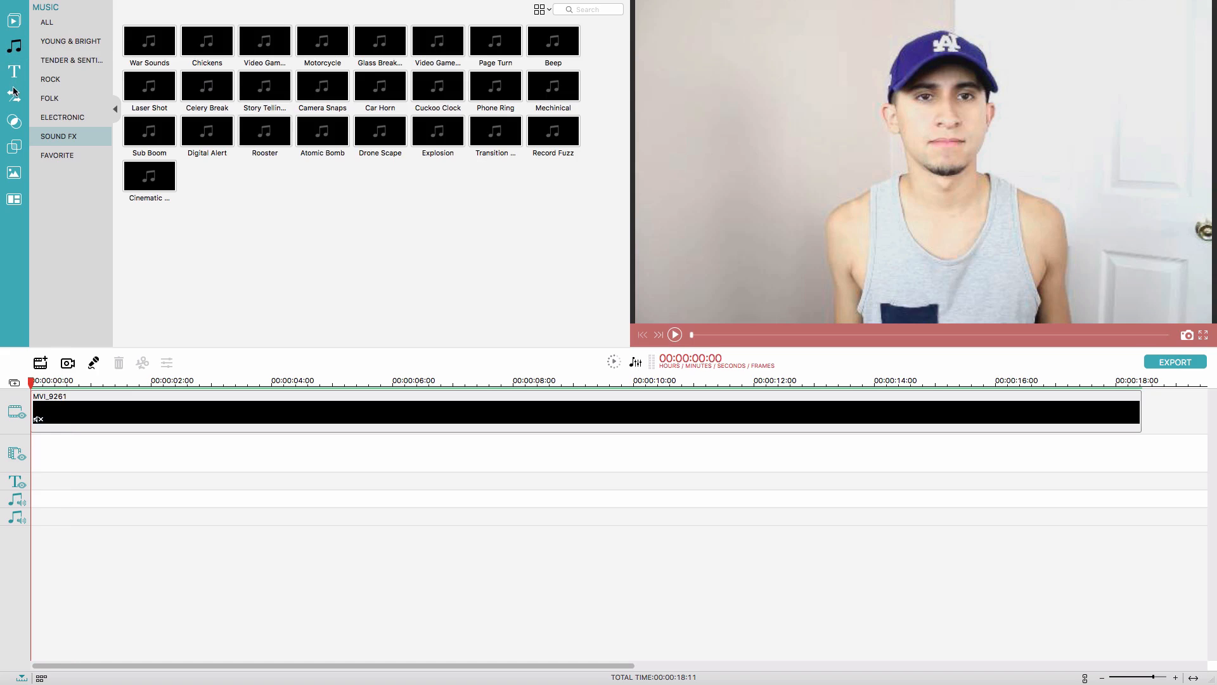
click(14, 72)
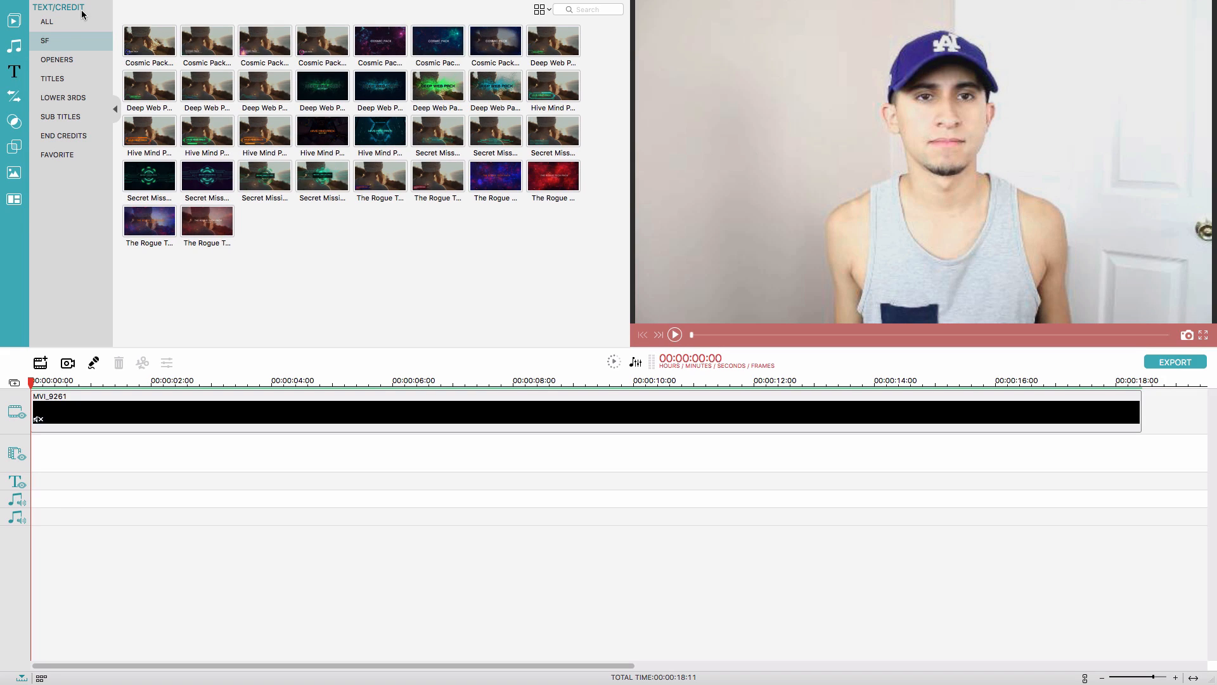
click(246, 48)
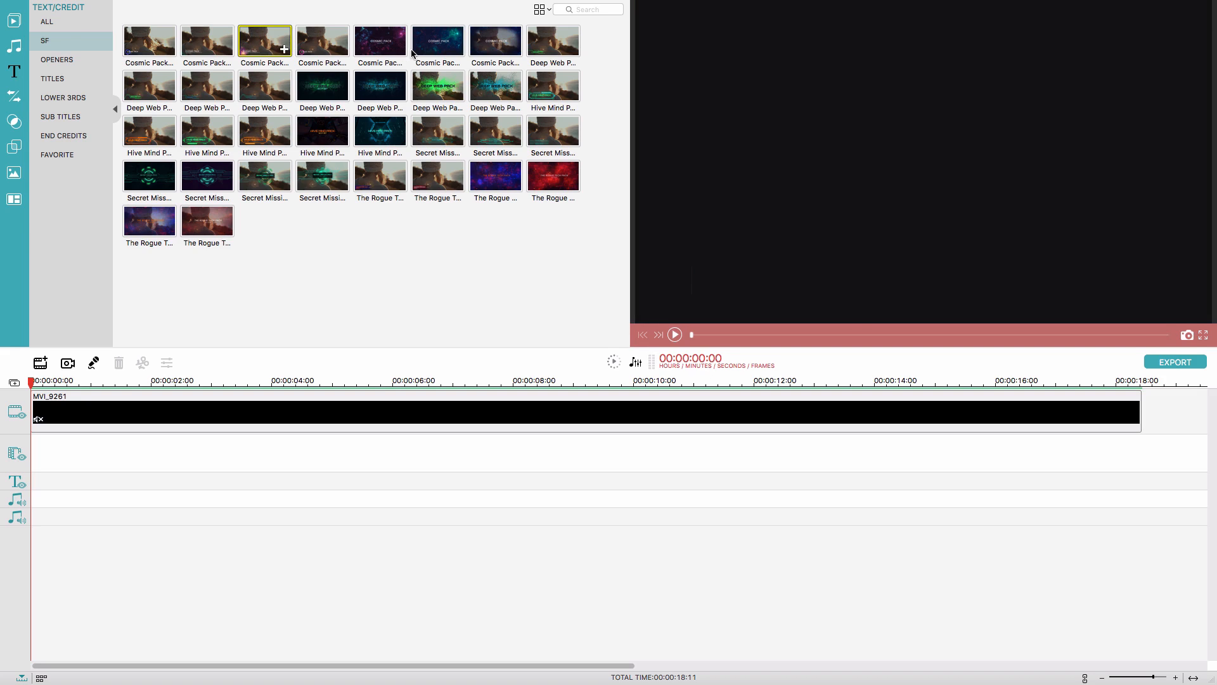
click(383, 45)
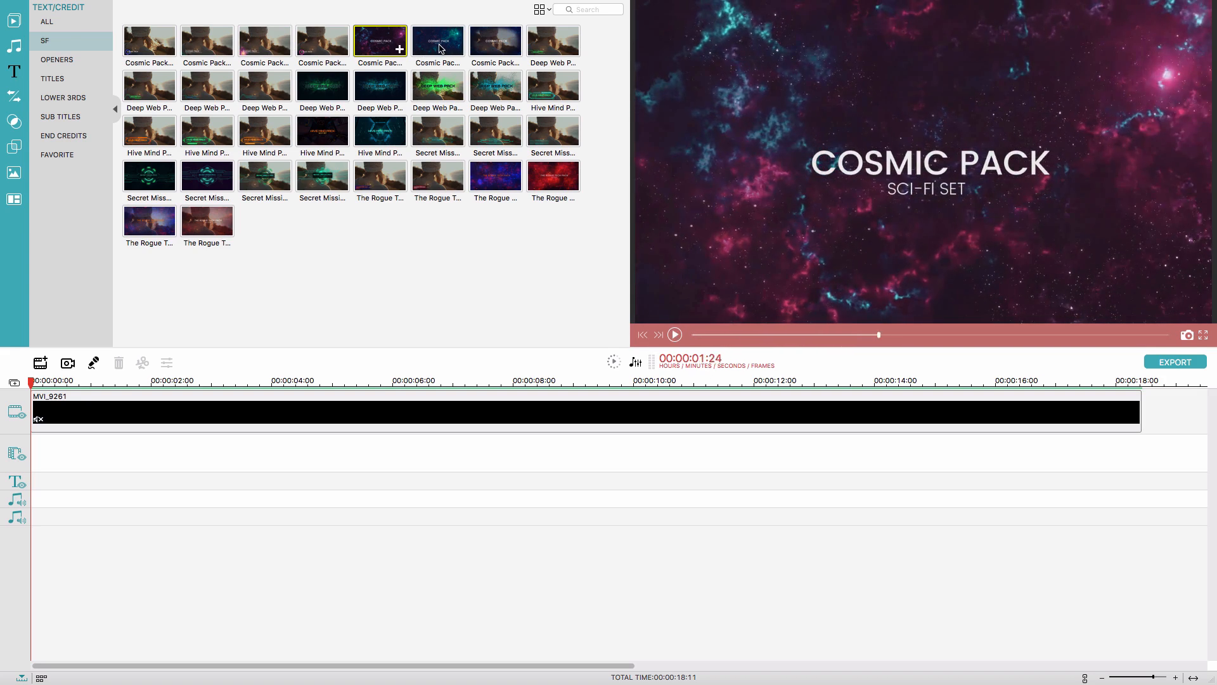
click(442, 49)
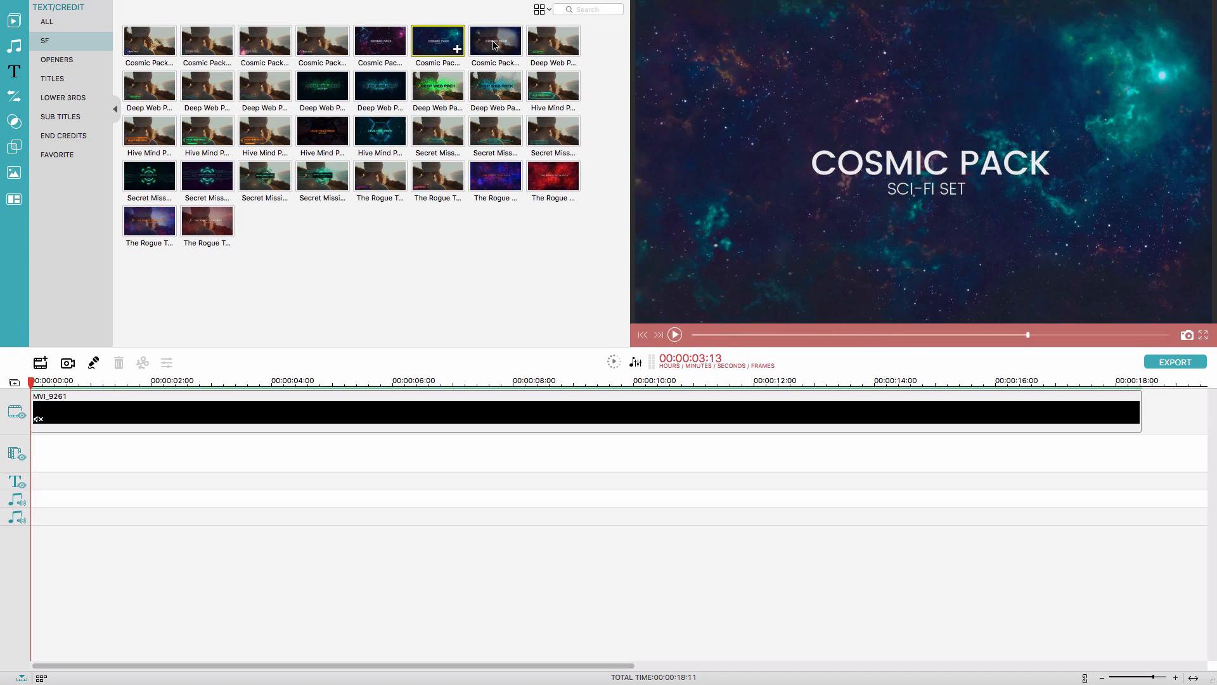
click(495, 45)
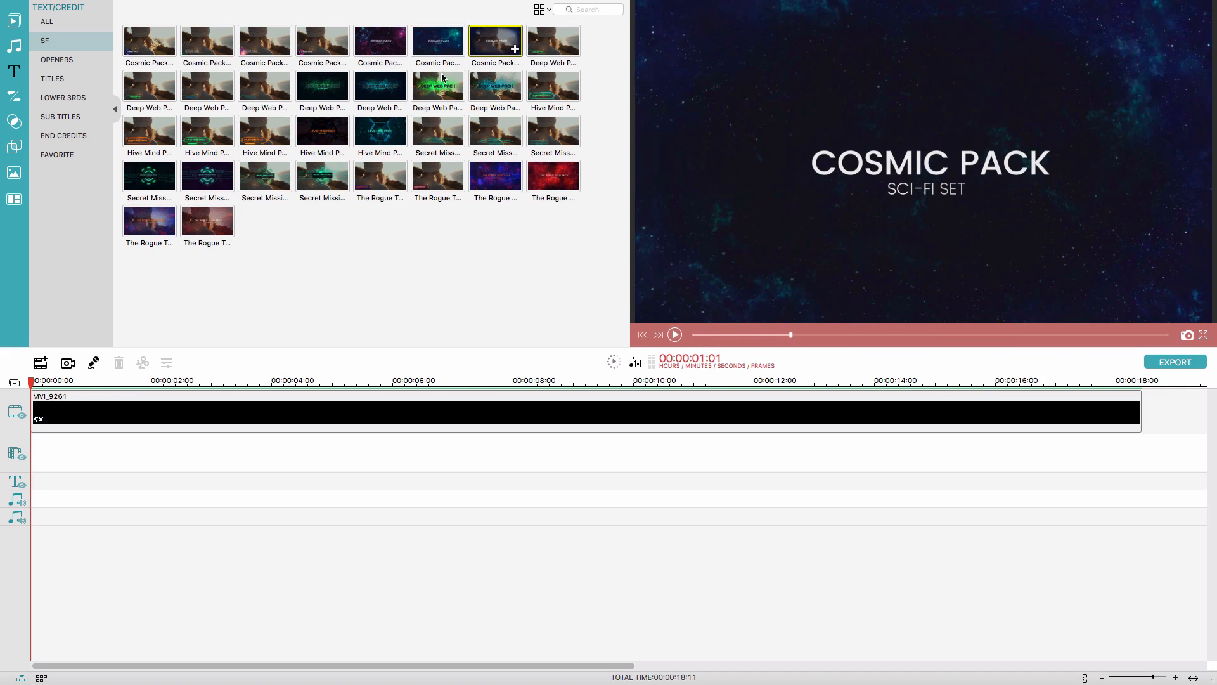
click(424, 87)
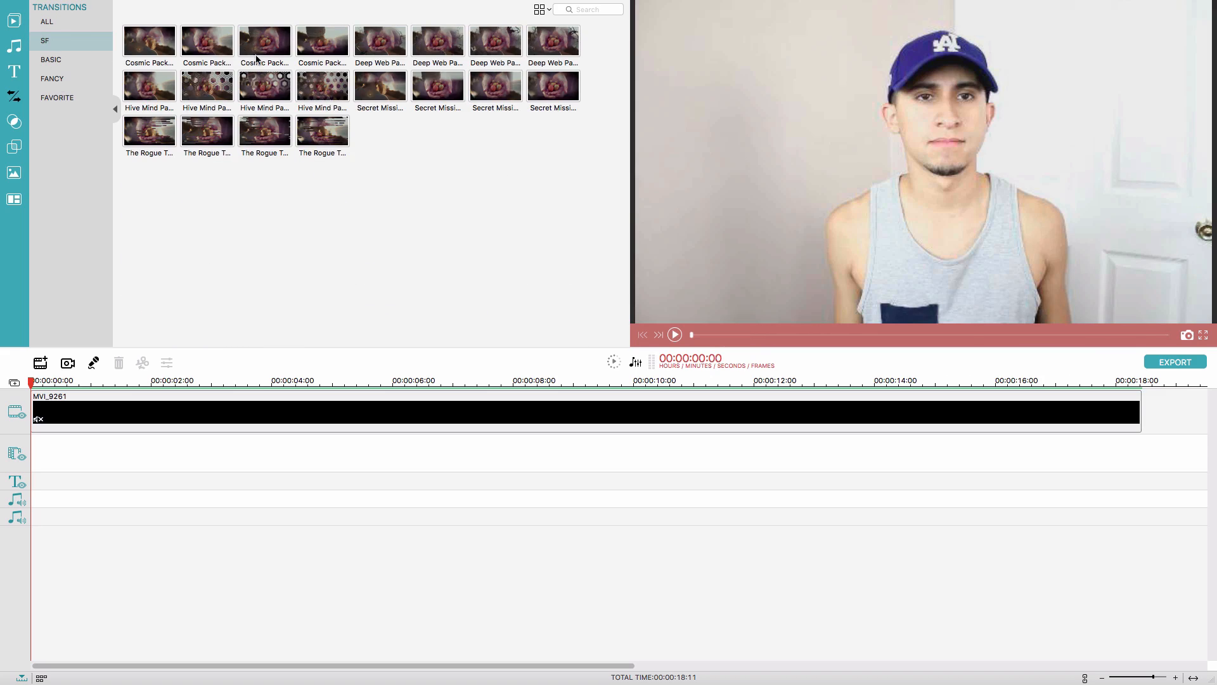
Preview several SF transitions from the Cosmic Pack and Hive Mind Pack
click(209, 41)
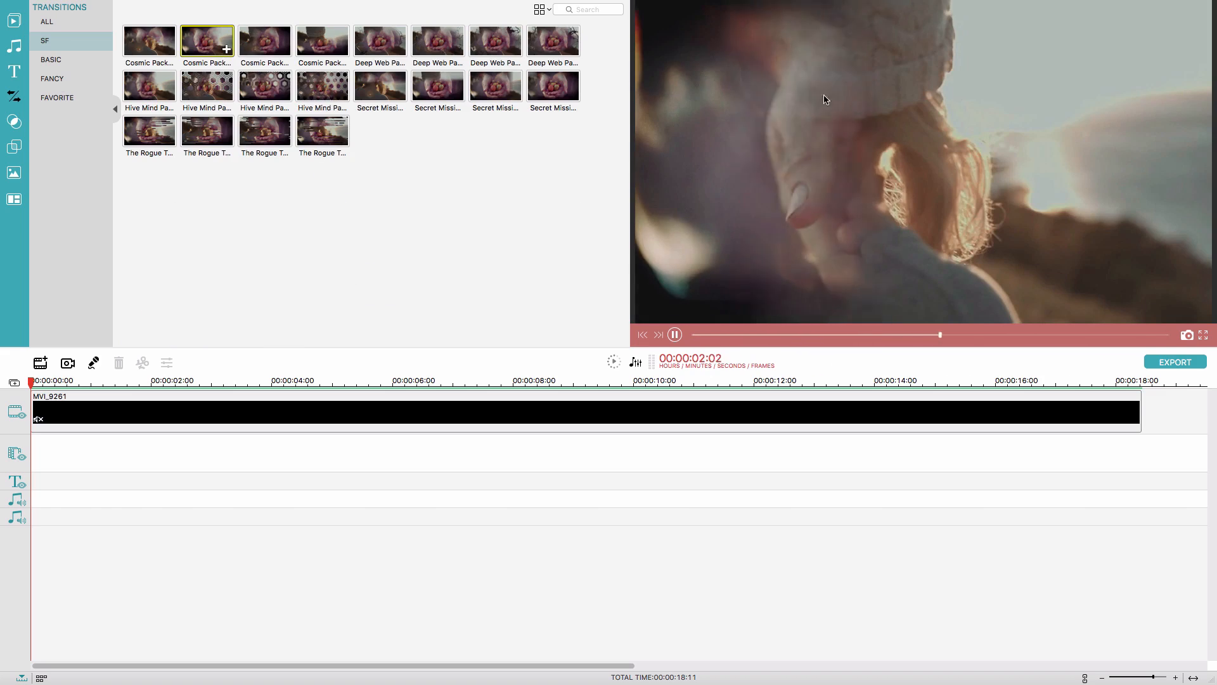
click(312, 46)
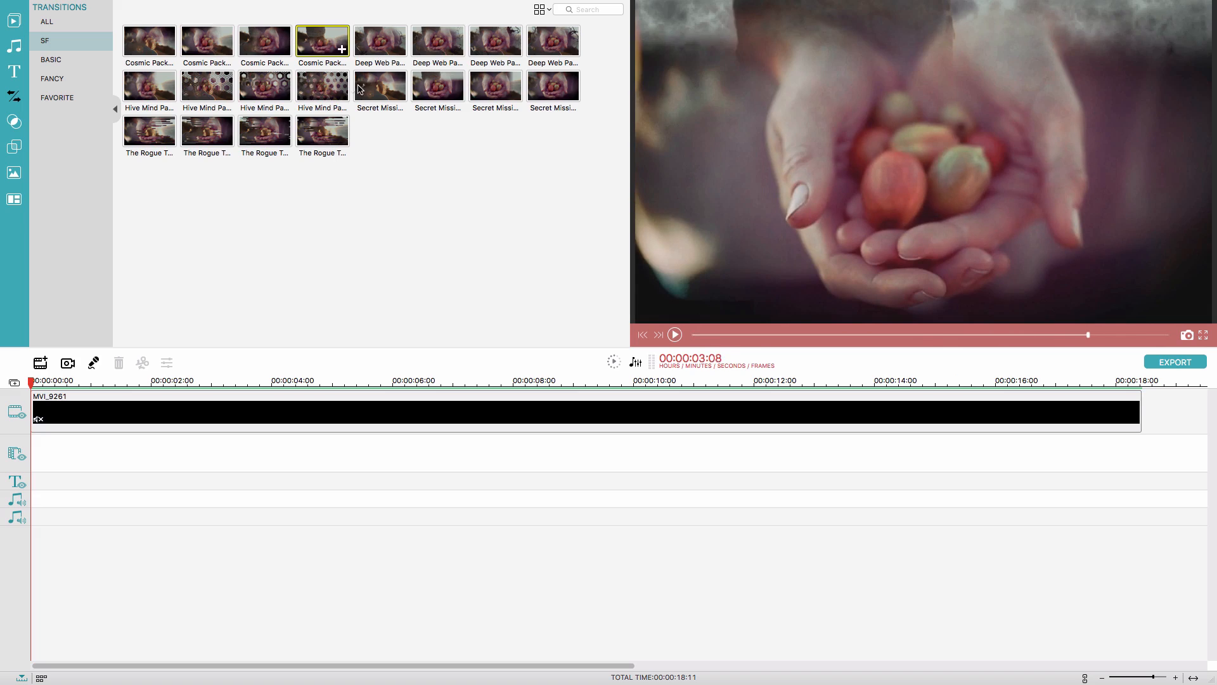
click(275, 89)
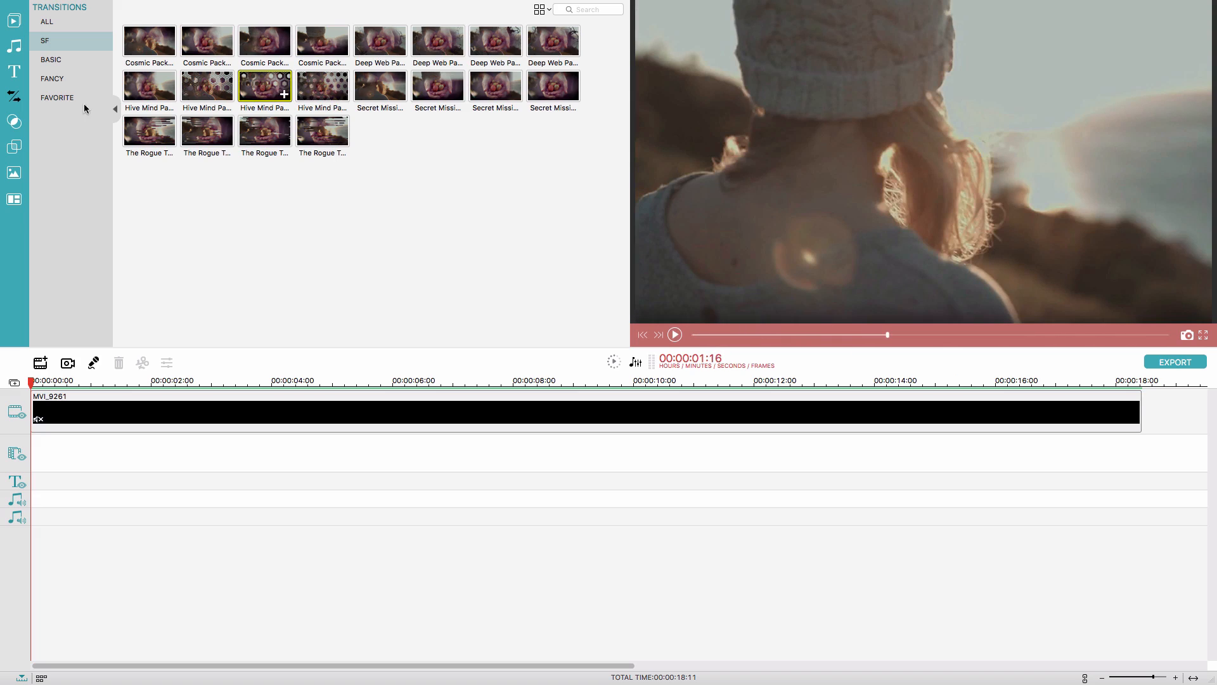
Browse the SF overlays and preview the Cosmic Pack ones on the clip
click(13, 122)
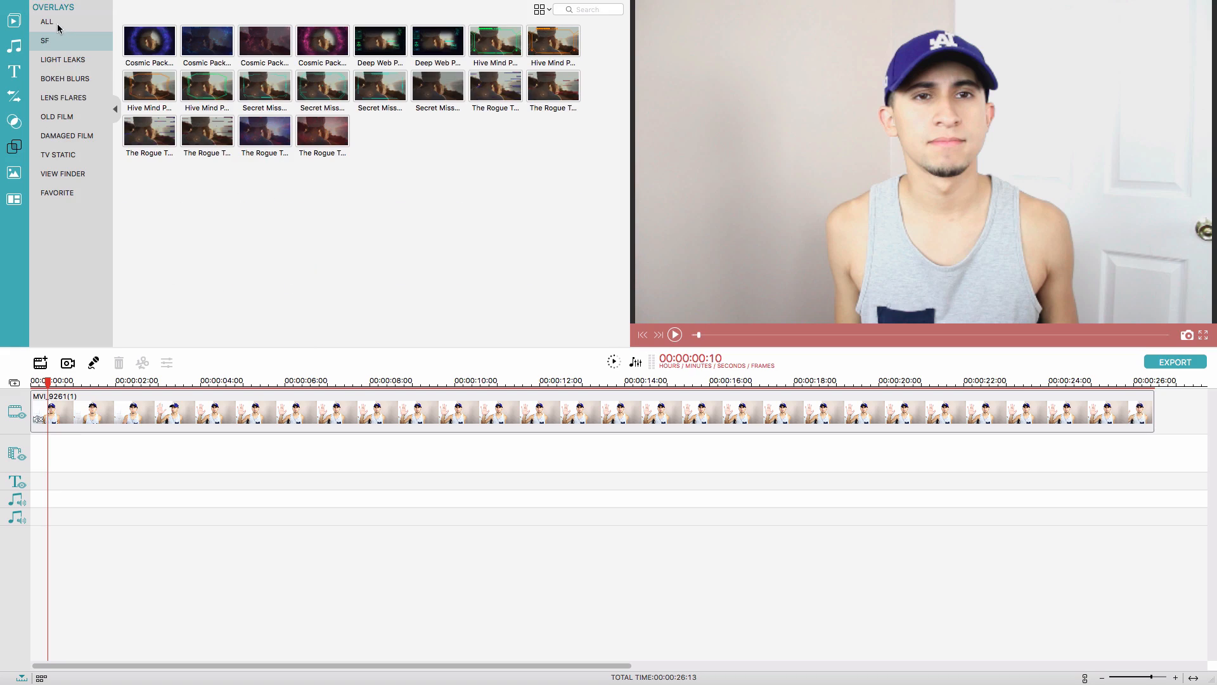
click(58, 24)
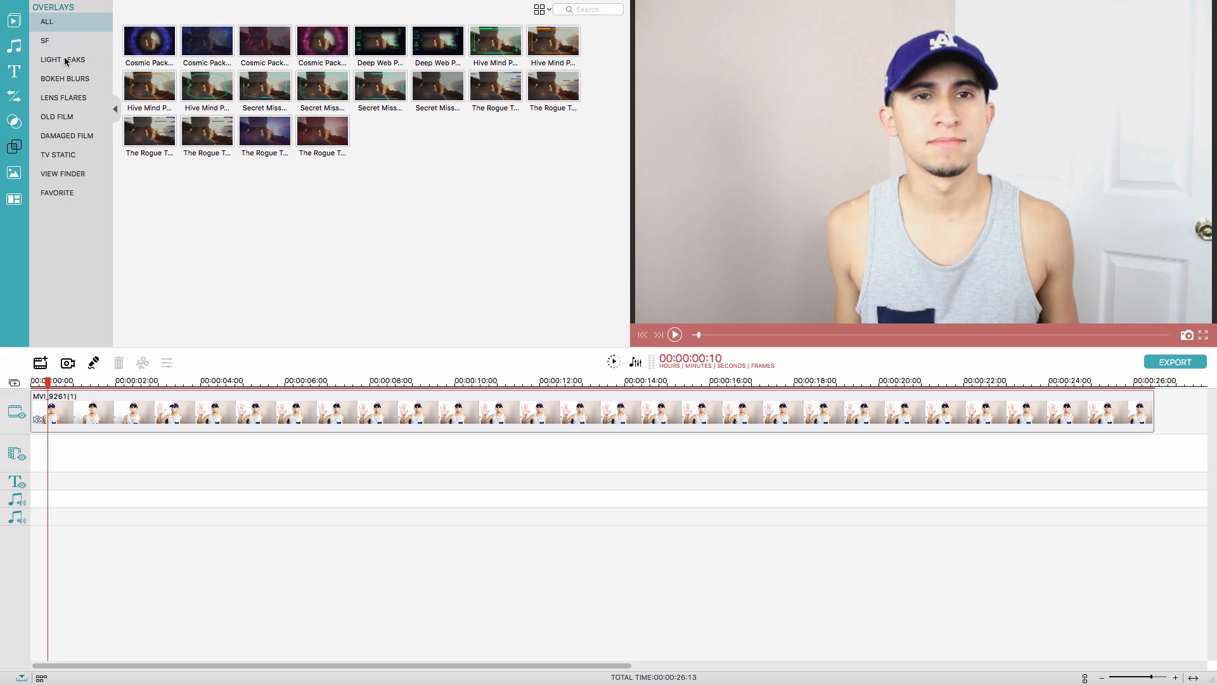
click(64, 43)
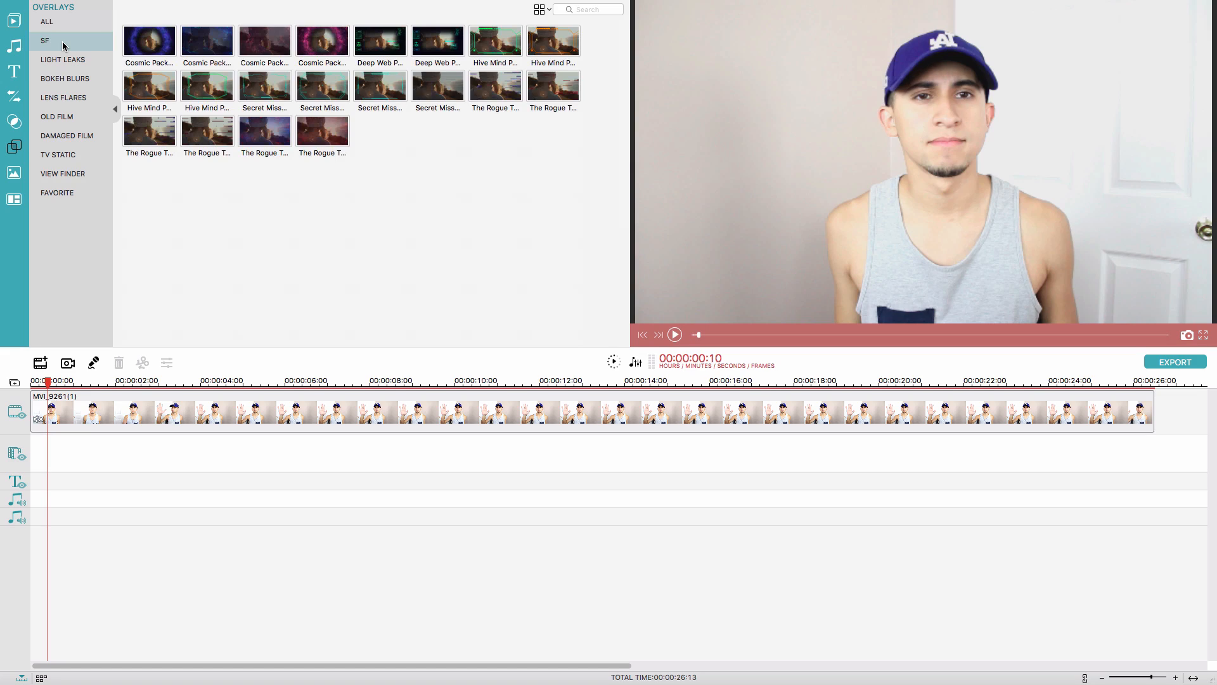
click(207, 40)
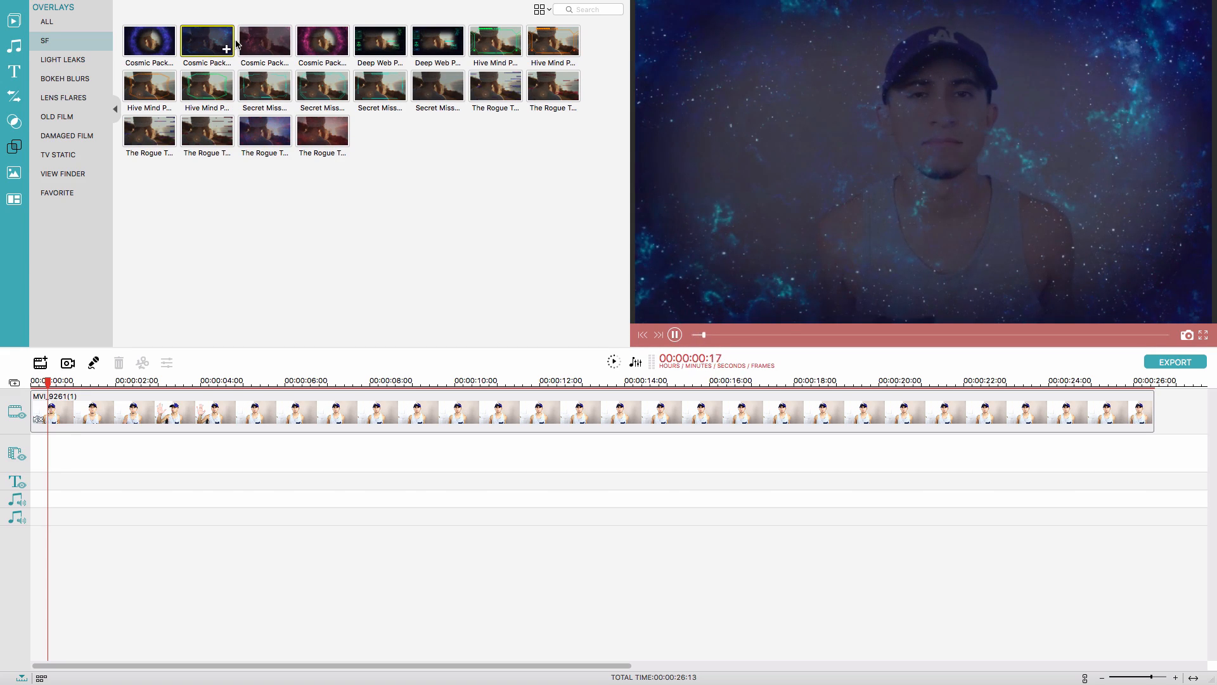
click(262, 43)
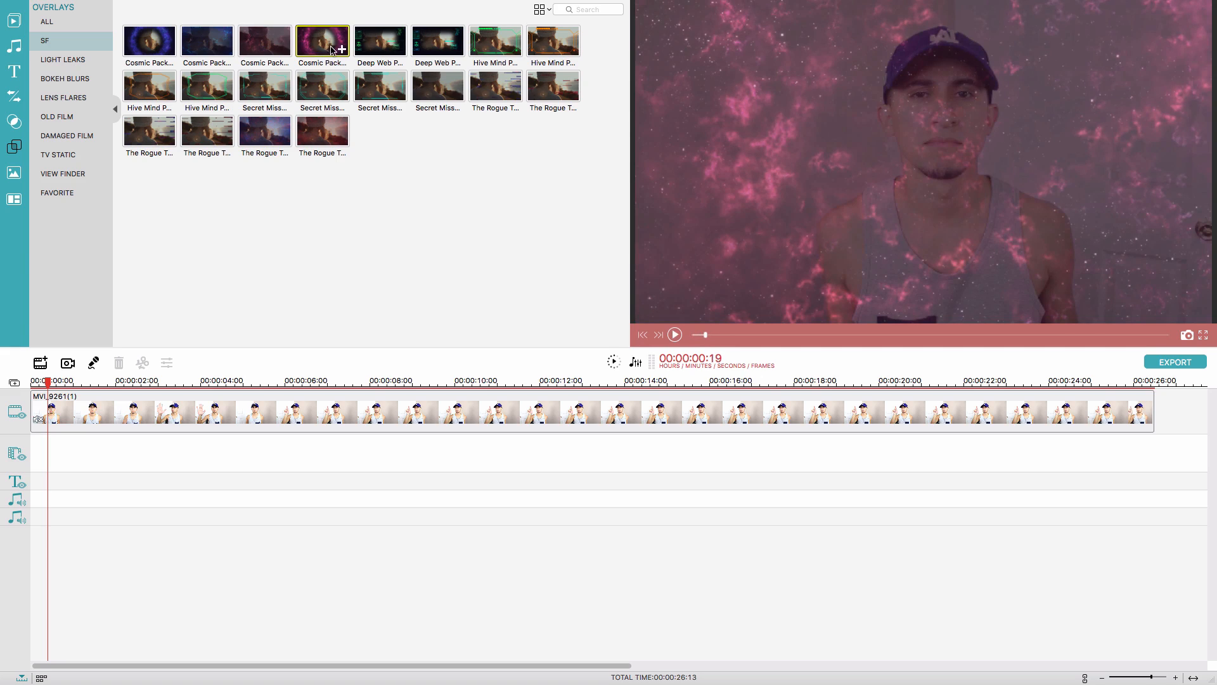
Add Hive Mind Pack - Overlay 1 at the start of the timeline and play it back
drag(496, 41, 39, 447)
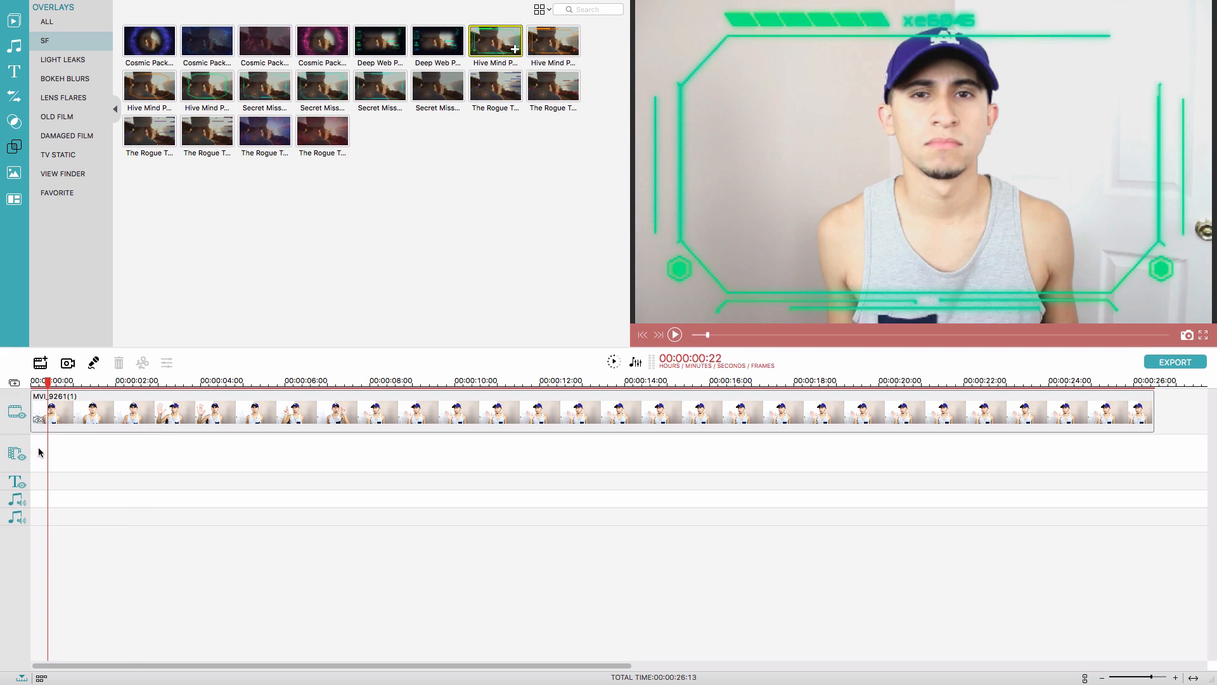
click(131, 382)
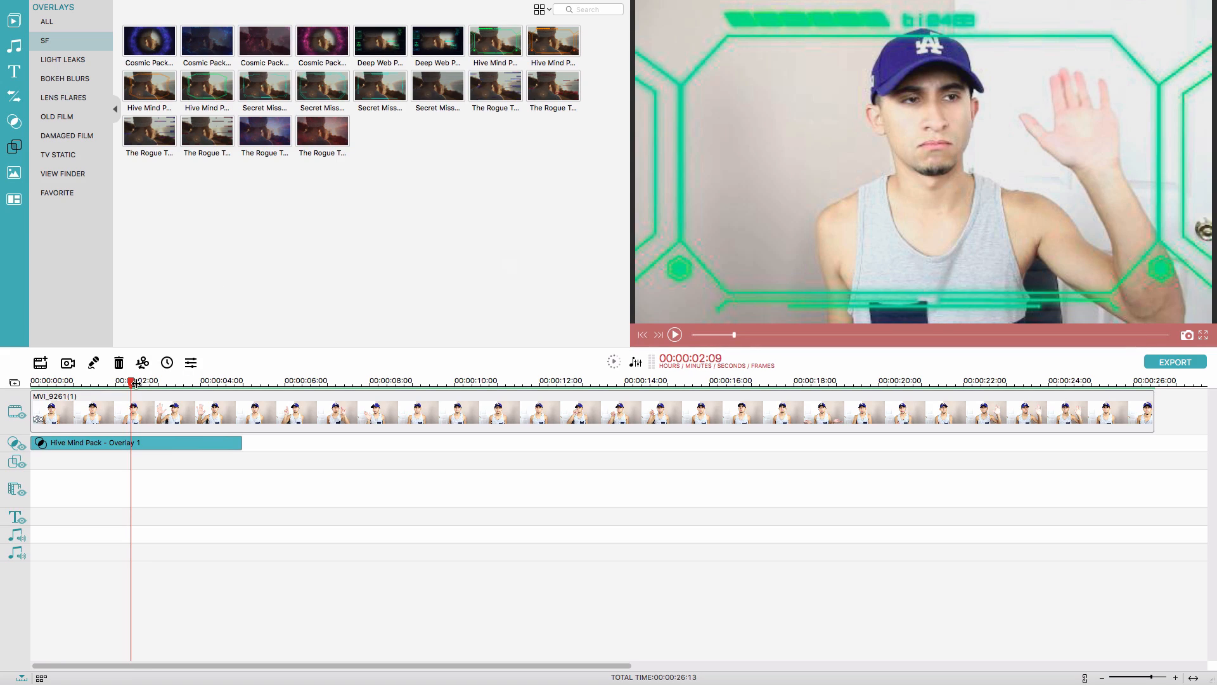
drag(132, 382, 13, 382)
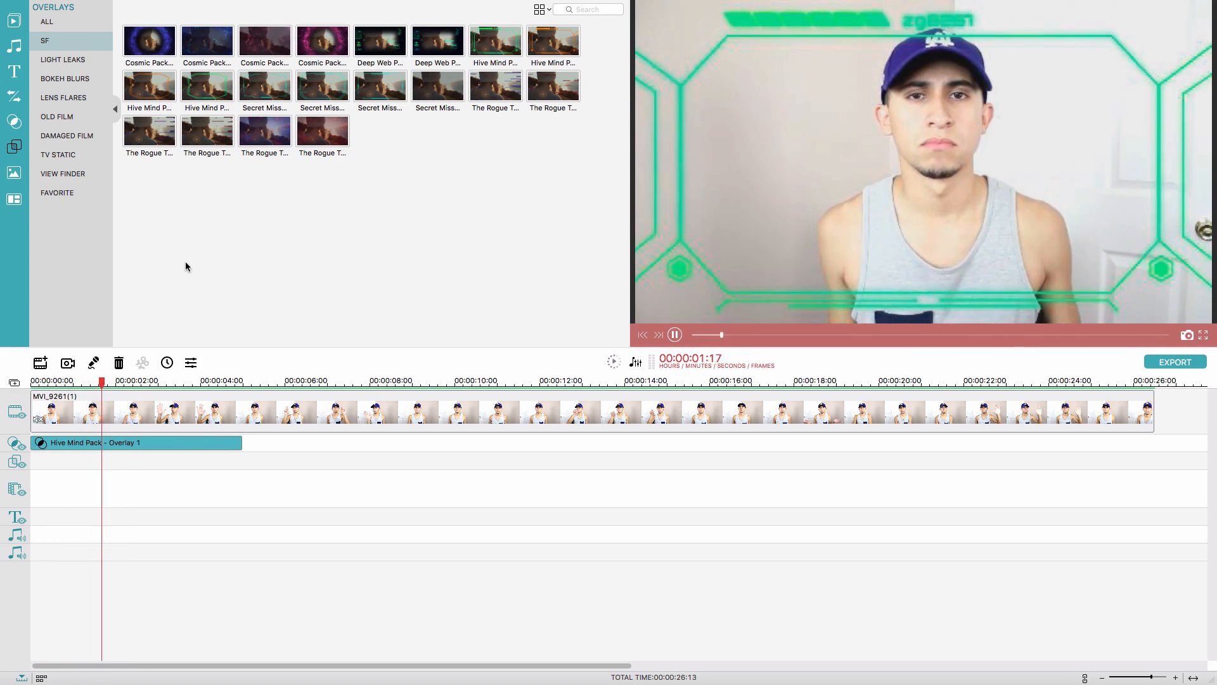
key(space)
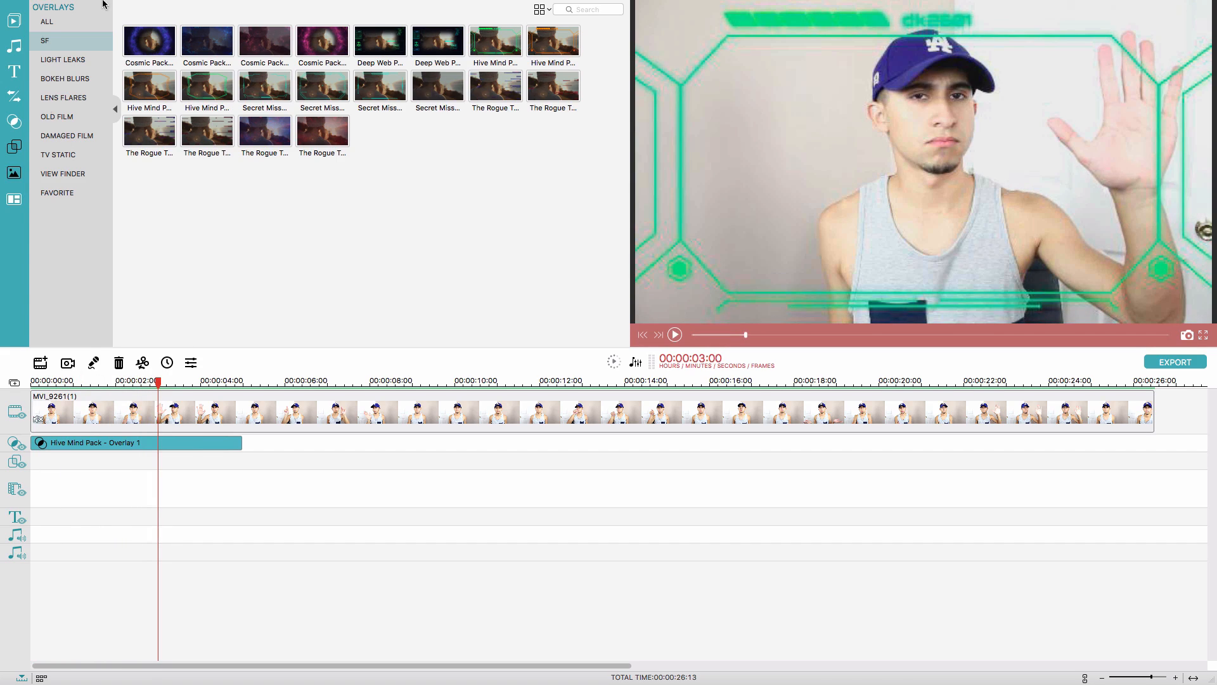
Place Hive Mind Pack - Element 2 from the SF elements on the track below the overlay at 00:00:02:16
click(7, 148)
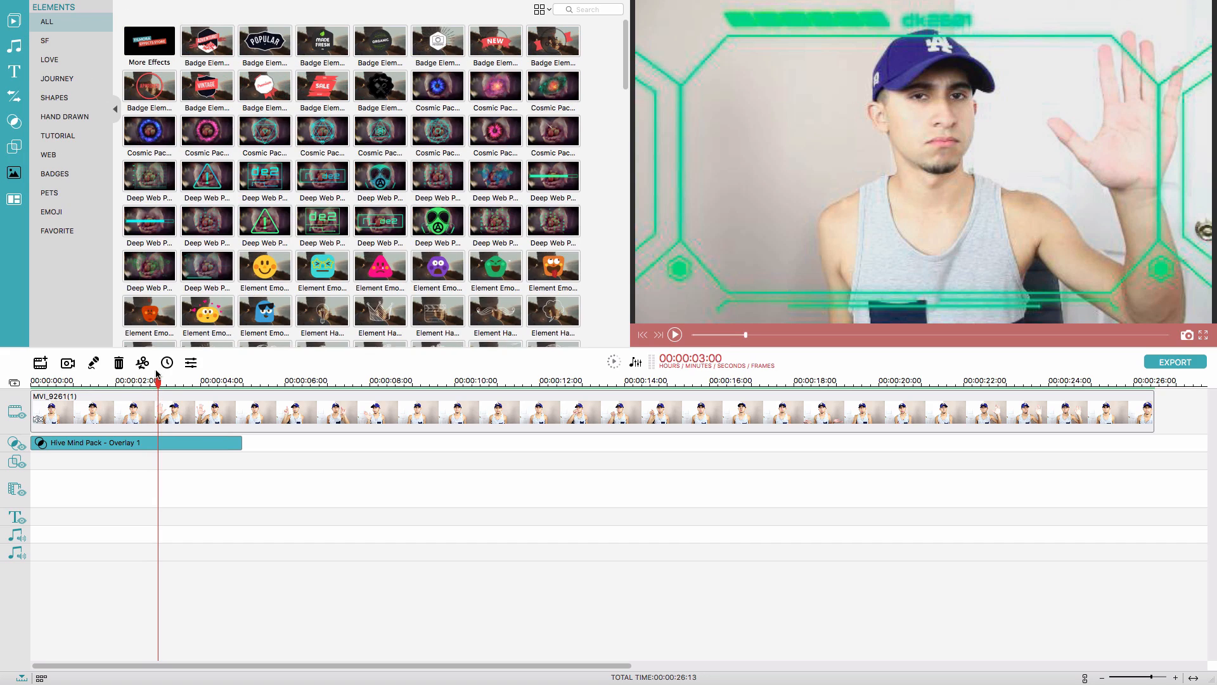
click(64, 43)
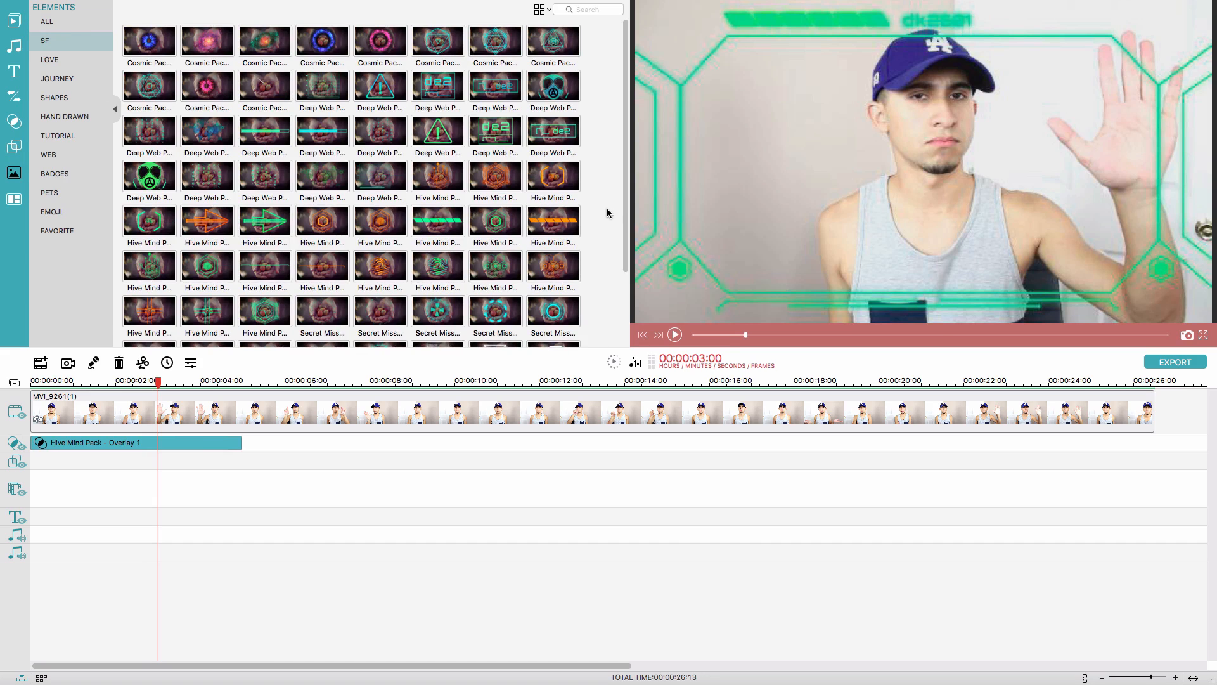
scroll(607, 209, down, 2)
scroll(607, 209, up, 2)
mouse_move(145, 381)
mouse_down()
mouse_move(122, 380)
mouse_move(143, 380)
mouse_up()
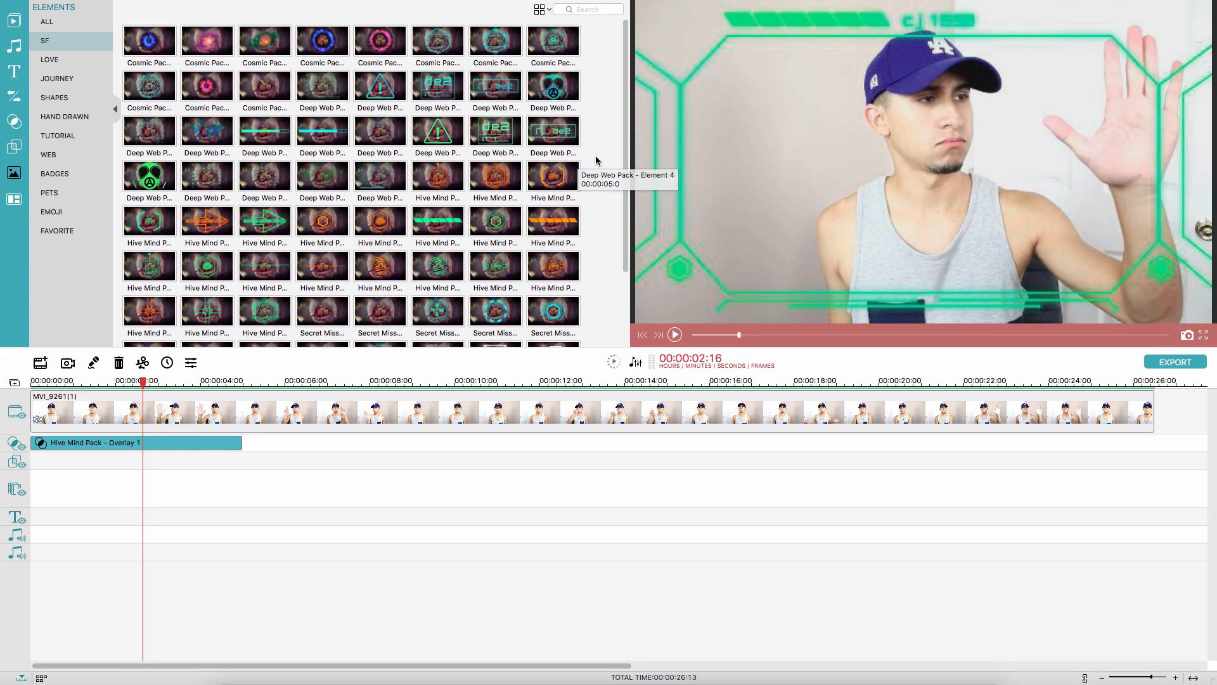
scroll(596, 158, down, 2)
scroll(596, 159, down, 1)
click(162, 203)
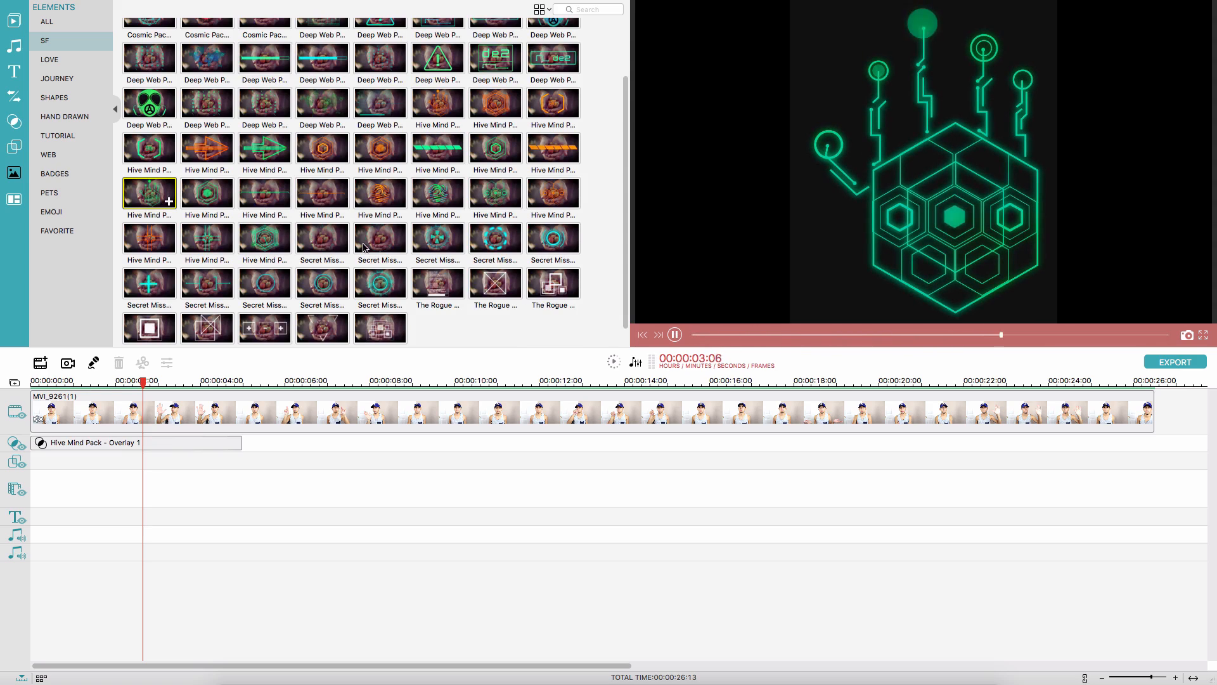
click(125, 188)
drag(145, 266, 148, 490)
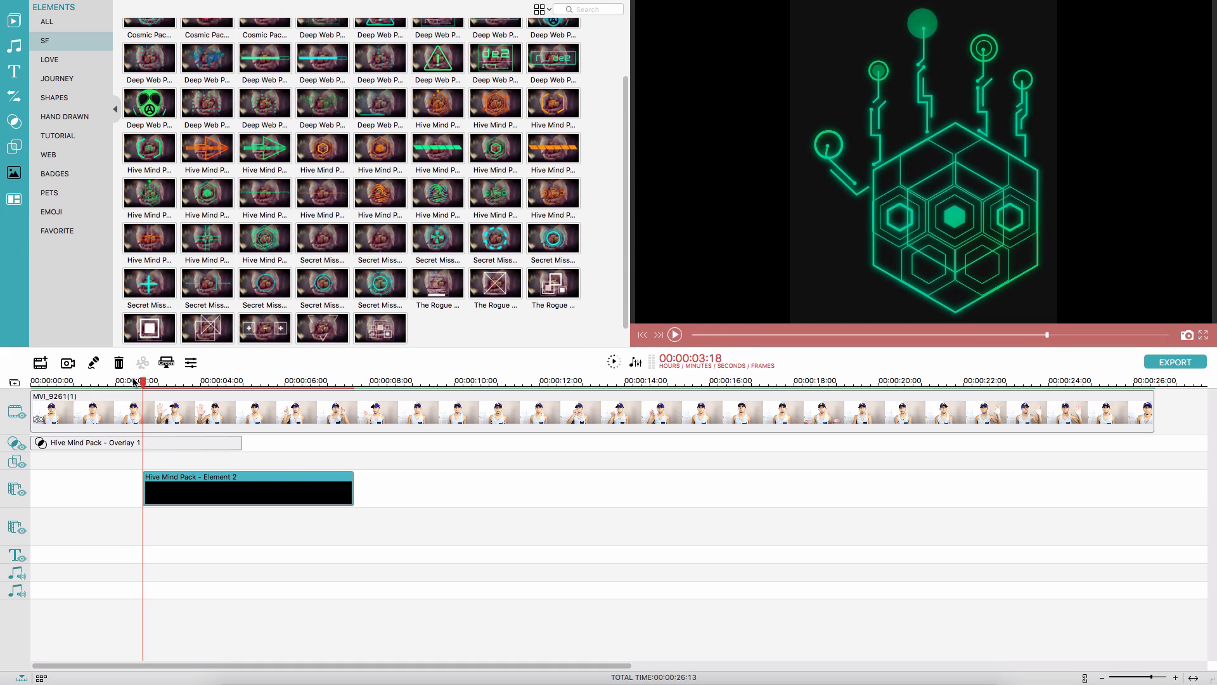
Shift the hand element clip slightly earlier on its track, to start at about 00:00:02:09
click(126, 382)
drag(125, 381, 158, 383)
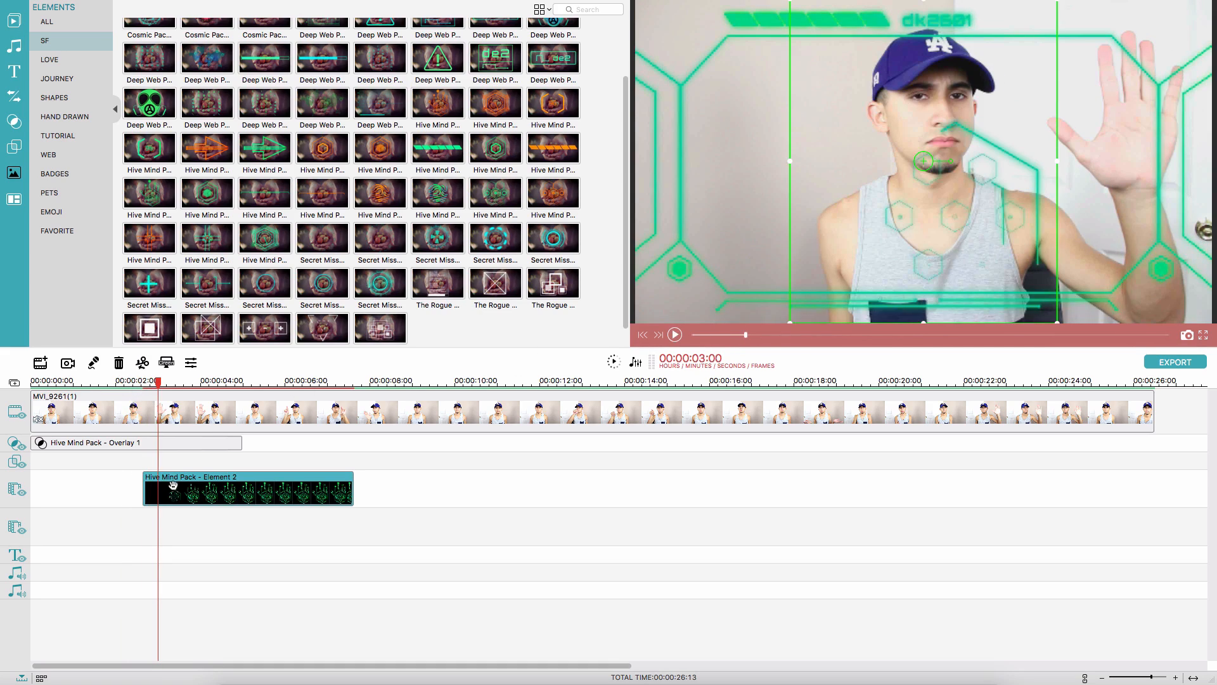
drag(168, 483, 157, 482)
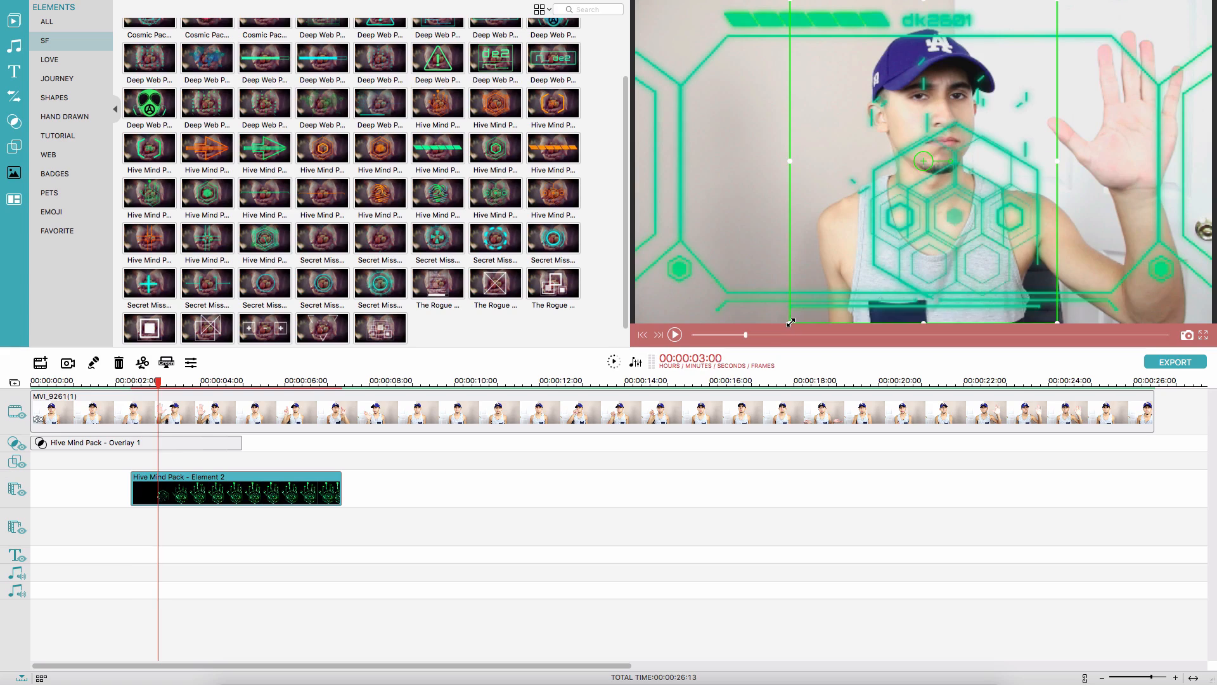
Shrink the hand element to fit over the raised palm and trim its clip to end at 00:00:04:07
drag(791, 322, 913, 175)
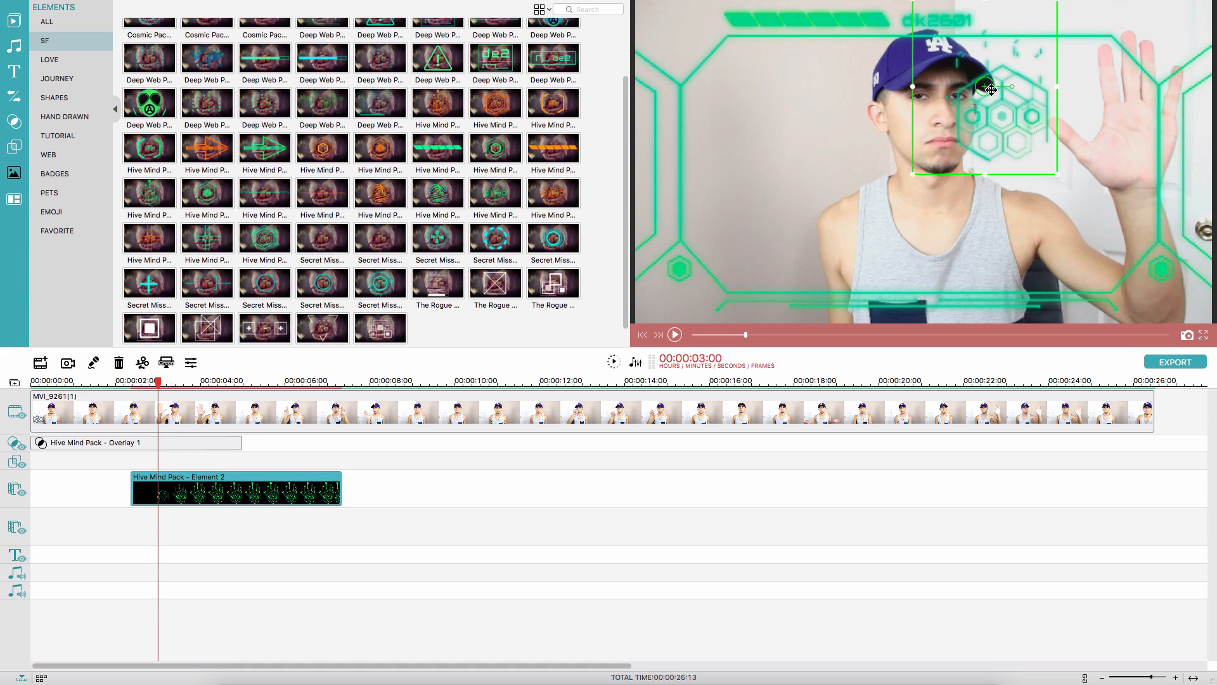
drag(989, 90, 1119, 117)
drag(218, 383, 212, 383)
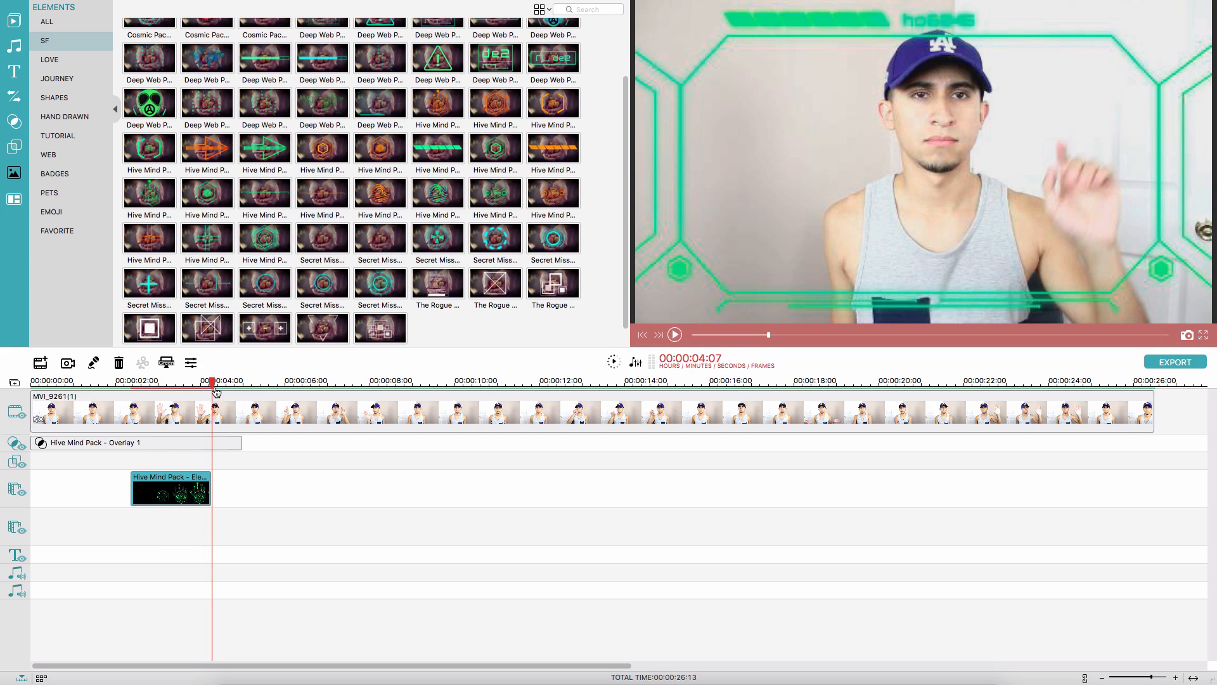
Play back the section with the hand element to check its alignment with the raised palm
click(125, 383)
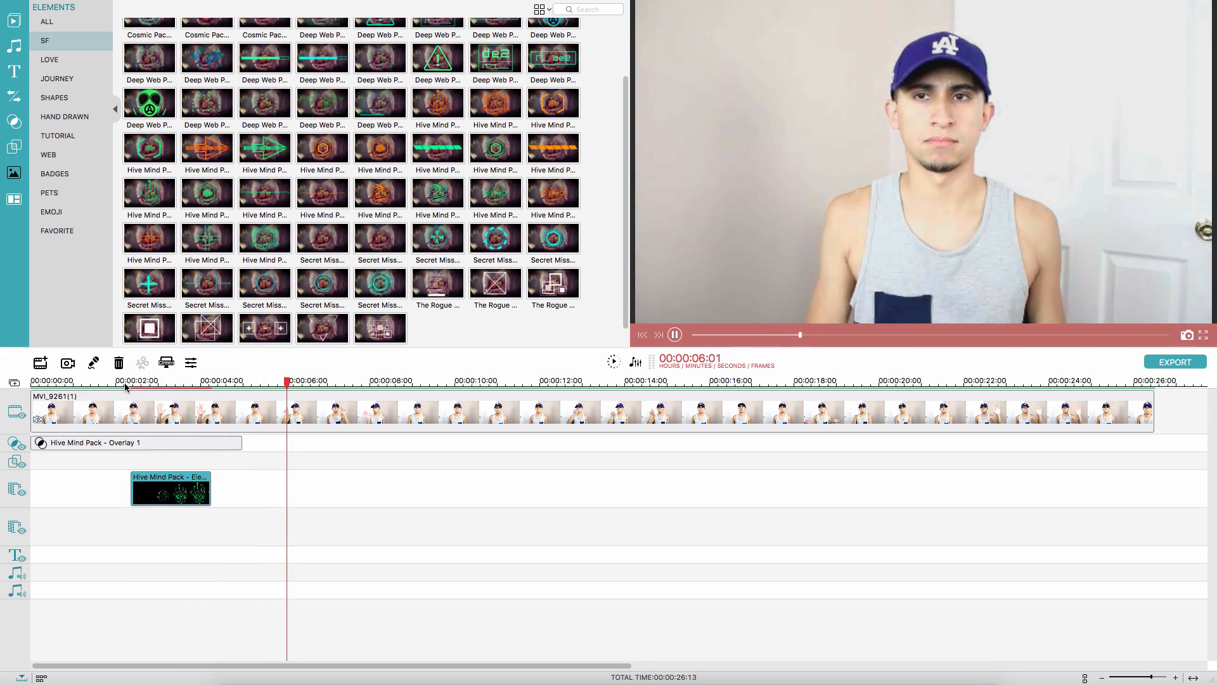
key(space)
click(125, 381)
key(space)
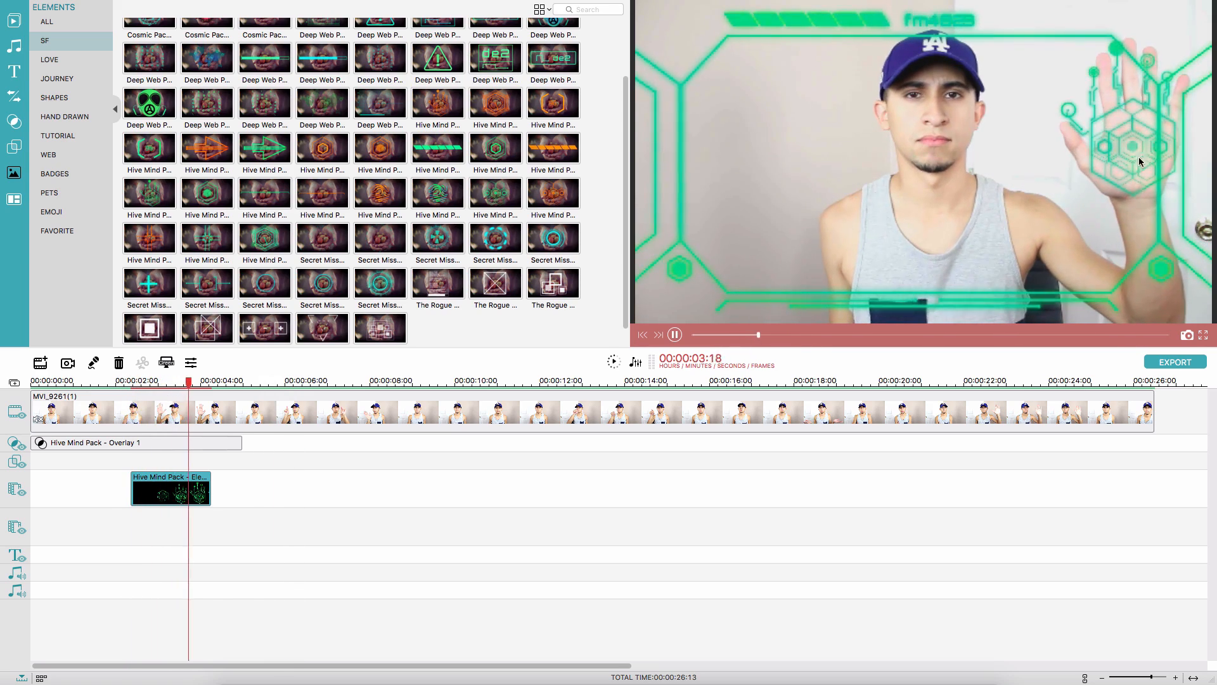
click(1095, 195)
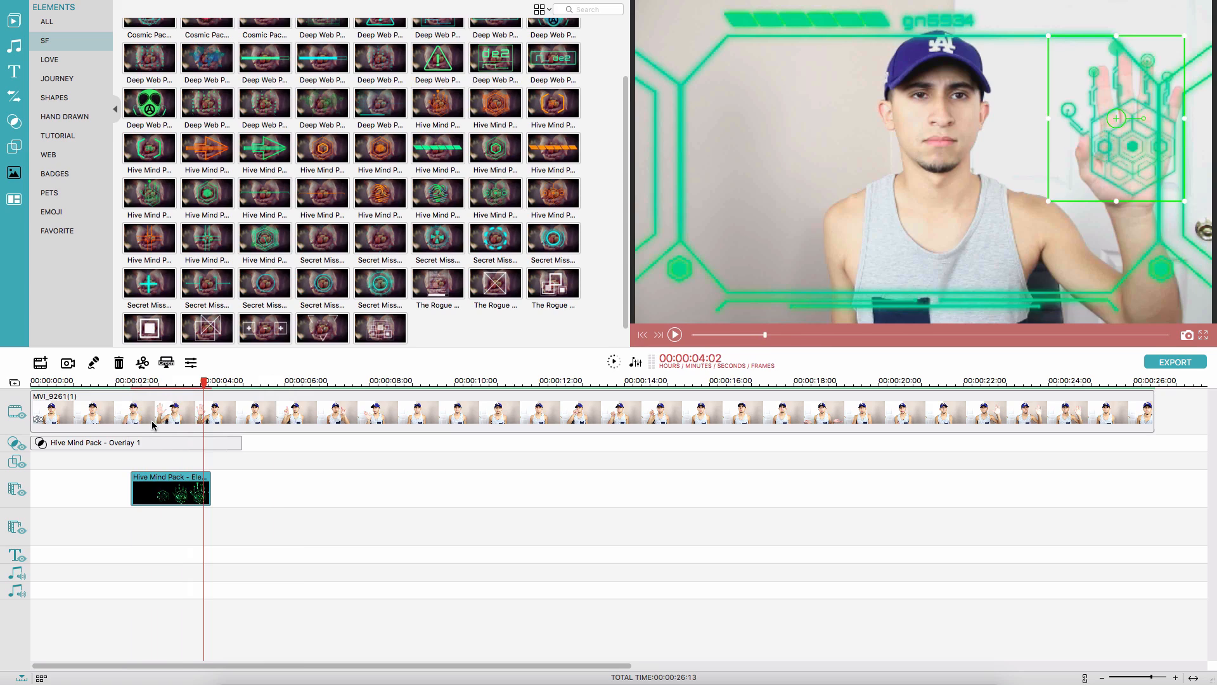
key(space)
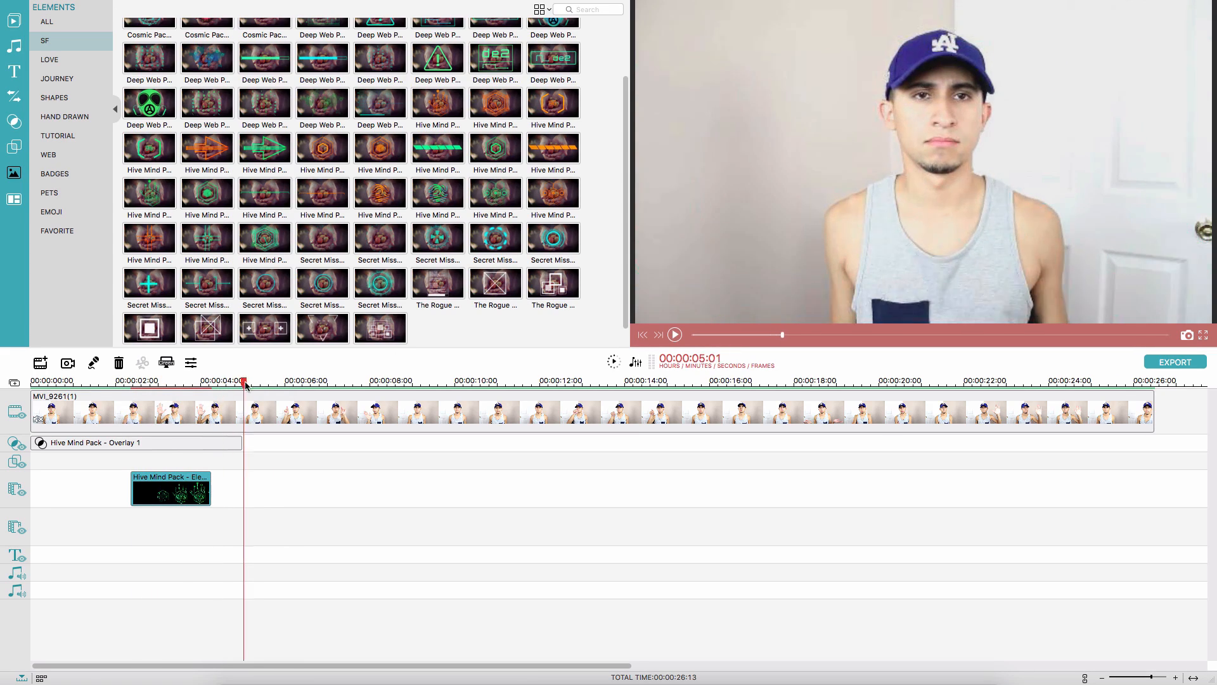
Extend the Hive Mind Pack - Overlay 1 clip to the end of the video and check the overlay at 00:00:03:16
click(215, 445)
drag(241, 443, 1154, 442)
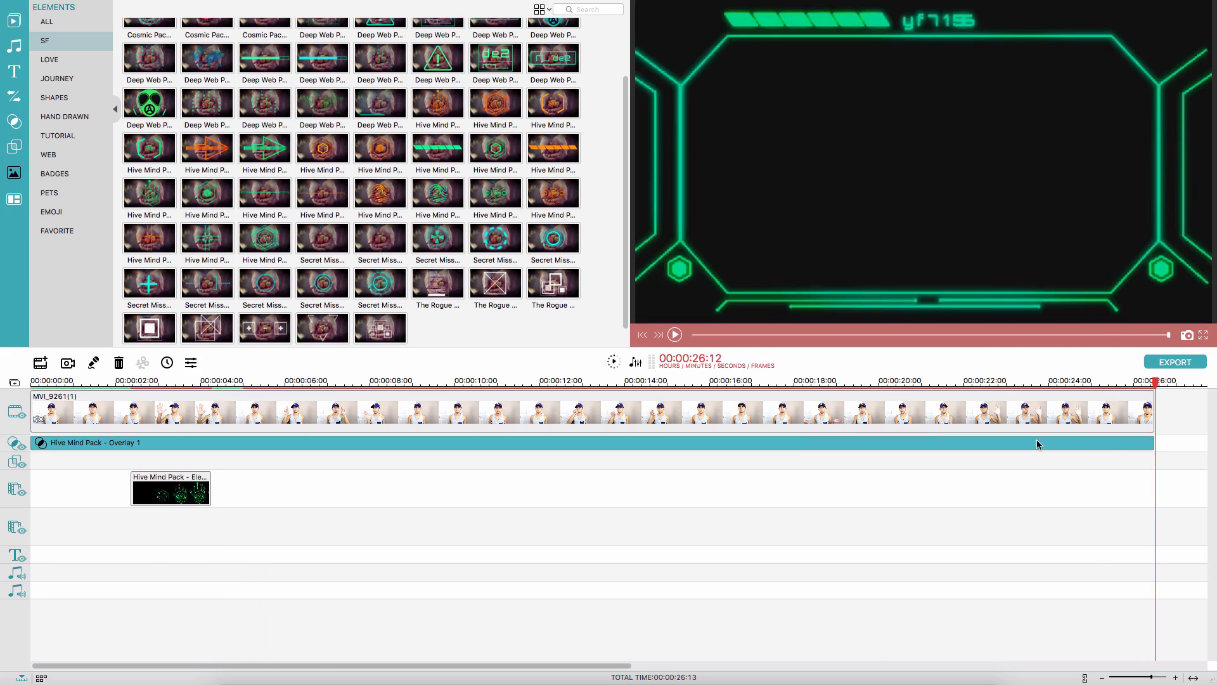
click(185, 381)
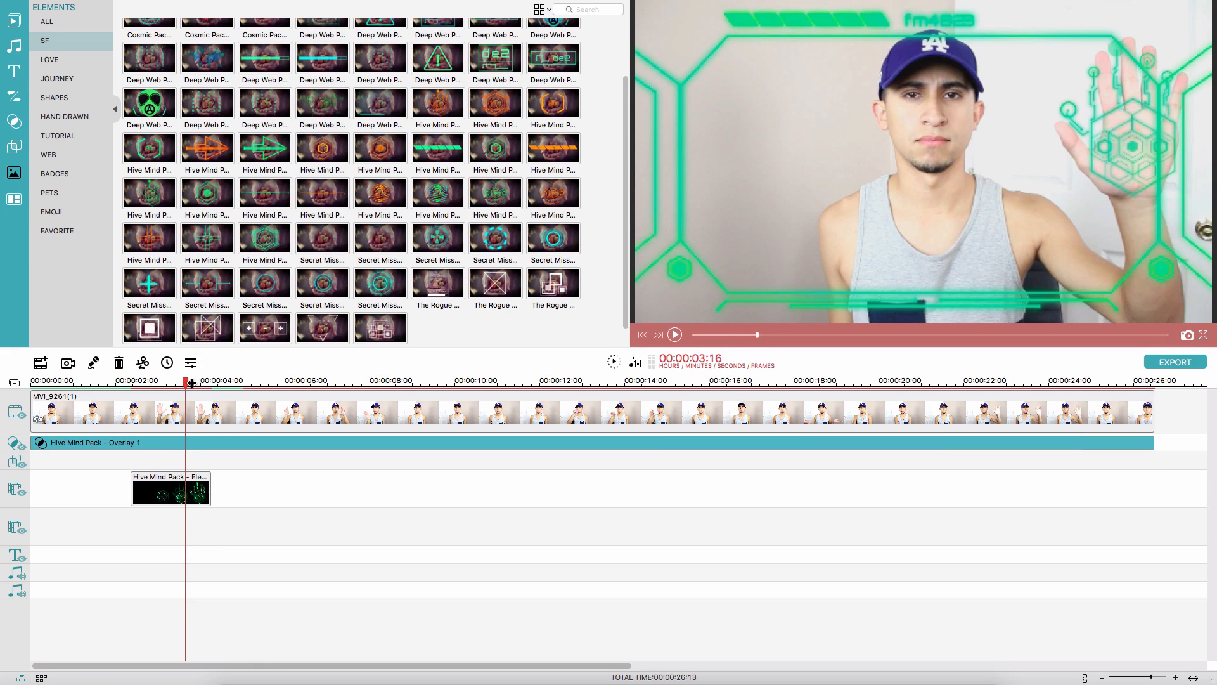
Preview several circular SF elements and place Hive Mind Pack - Element 18 on the hand element's track just after 00:00:05:15
drag(191, 383, 288, 376)
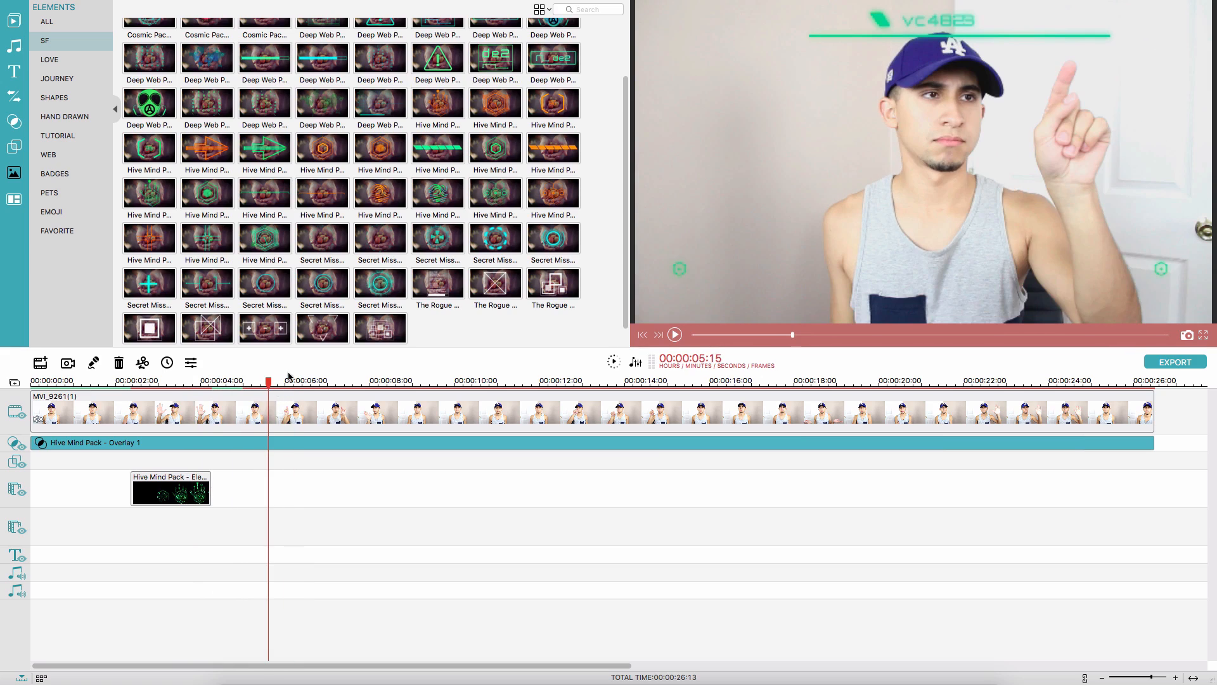
click(377, 286)
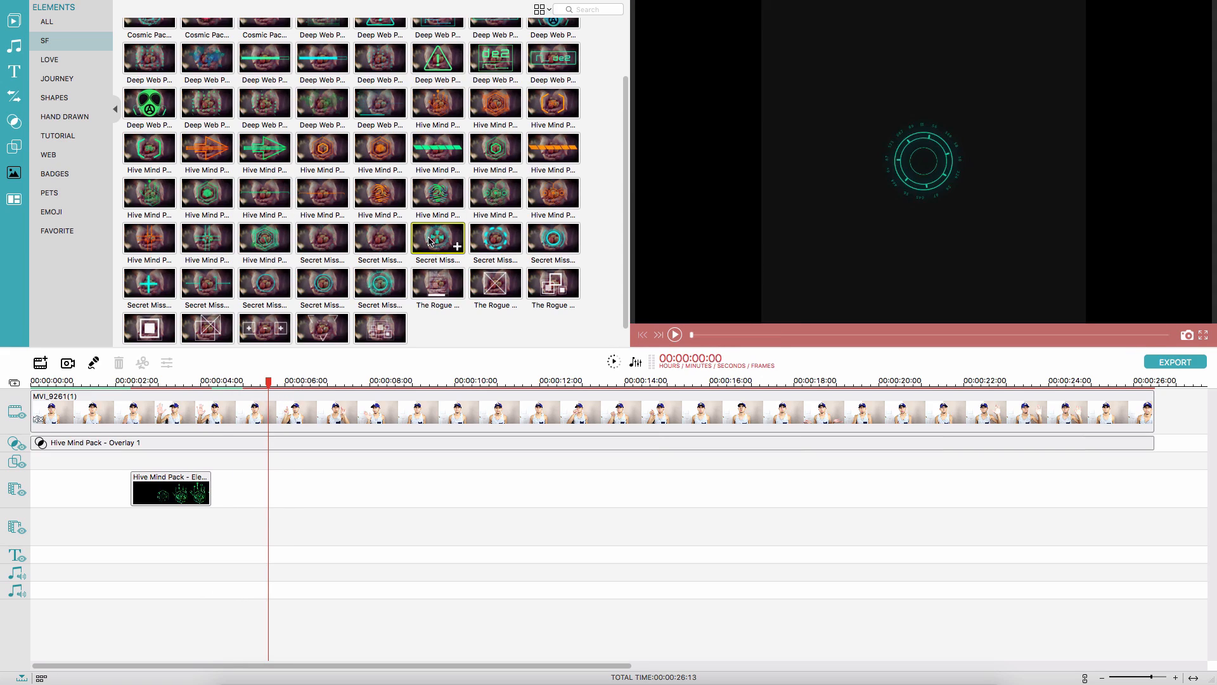
click(429, 241)
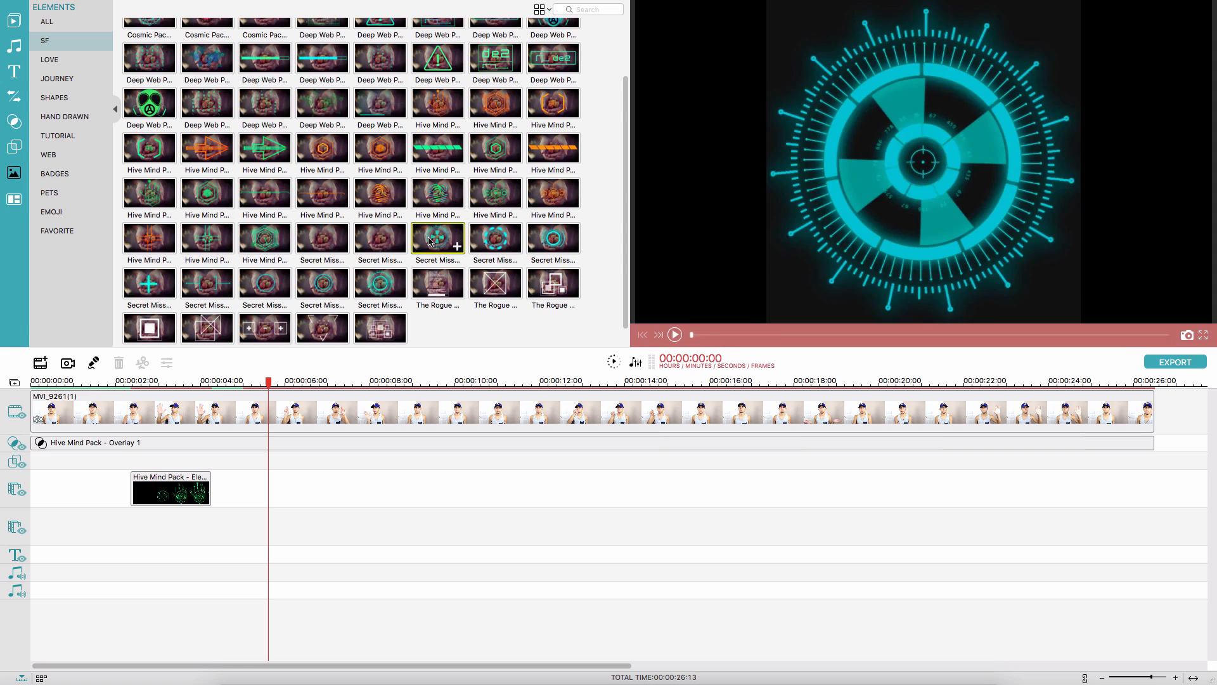
click(382, 284)
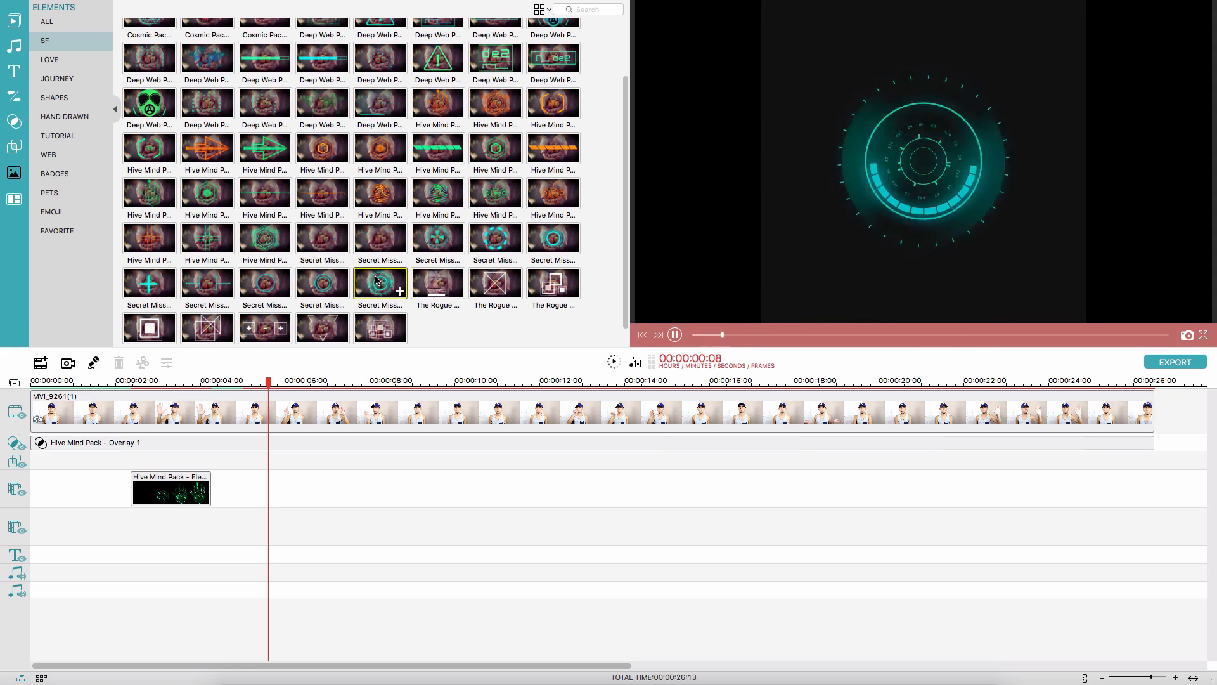
scroll(551, 232, up, 2)
scroll(550, 232, up, 1)
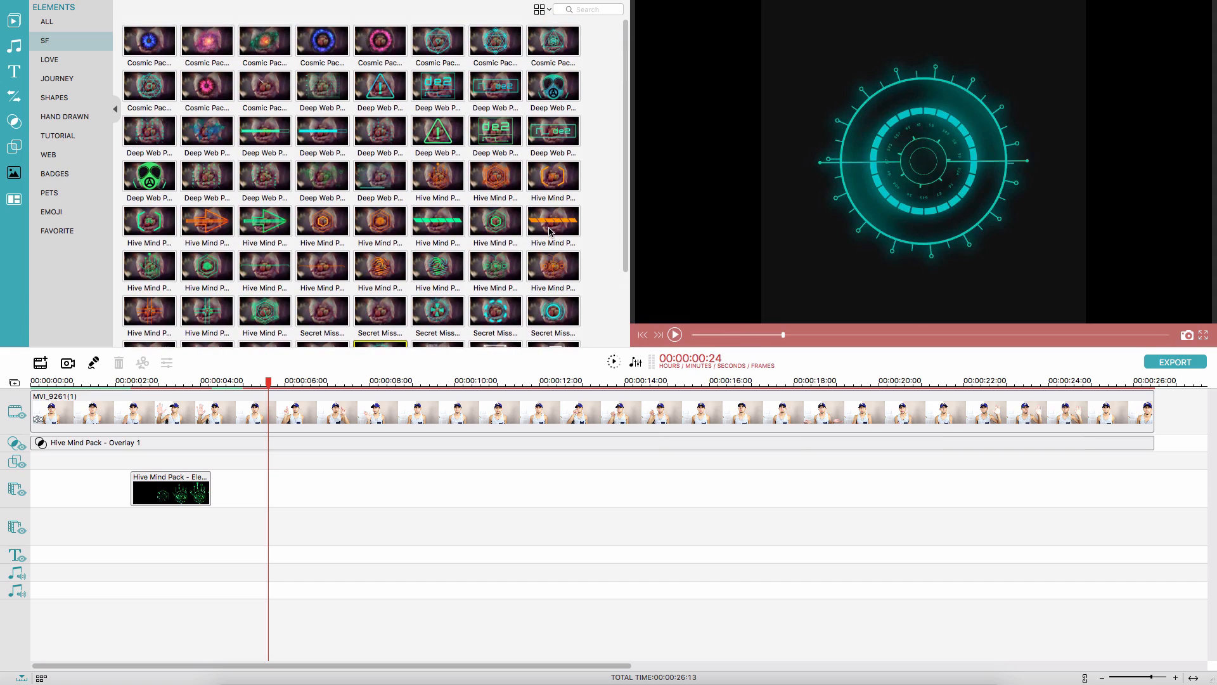
click(500, 222)
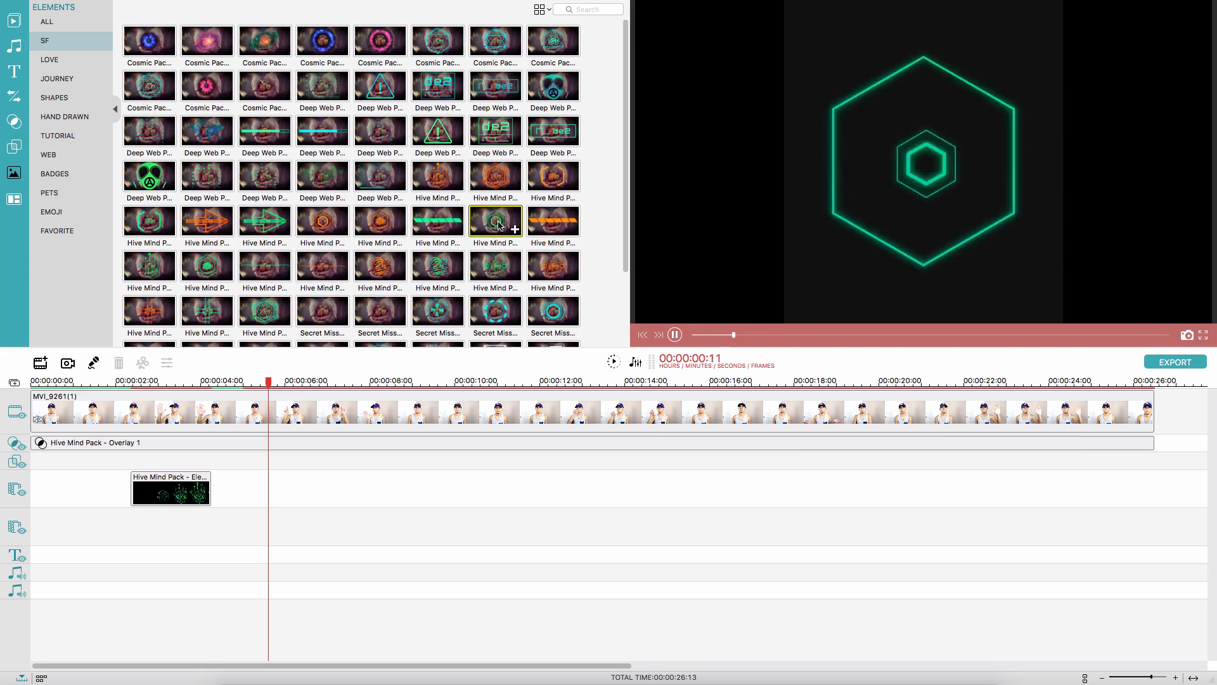
drag(494, 225, 295, 486)
Find the frame where the finger taps and shift the hexagon element clip slightly earlier to start at 00:00:05:12
click(262, 382)
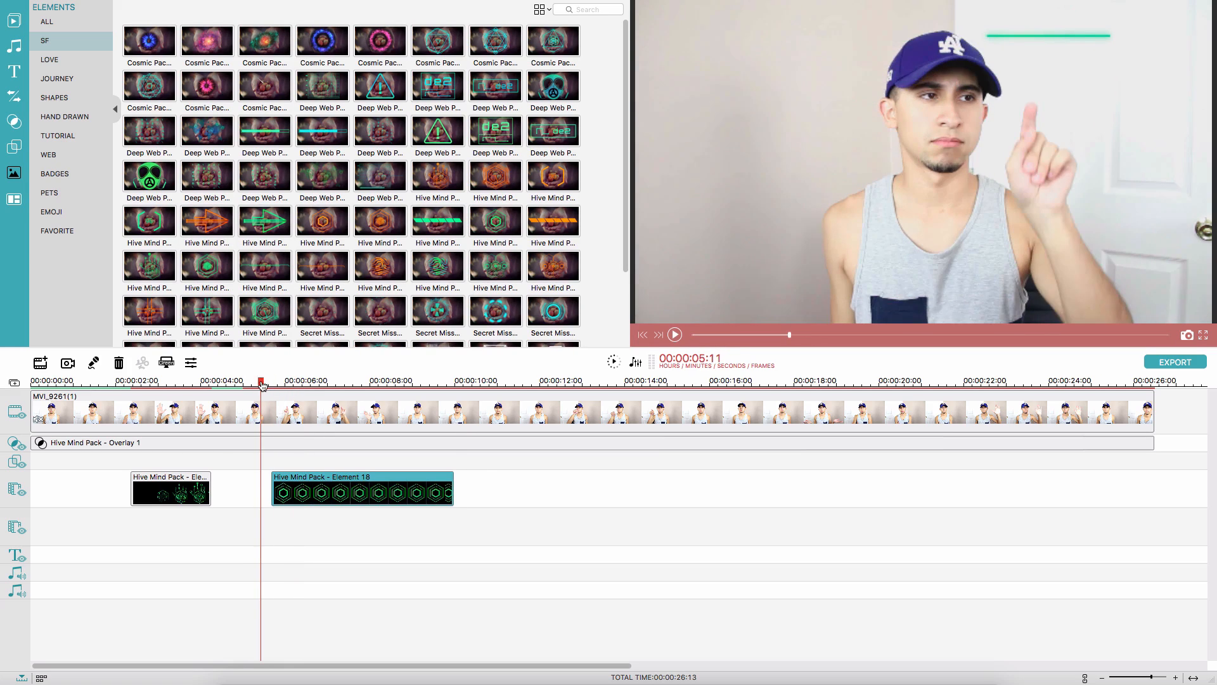
drag(261, 384, 261, 385)
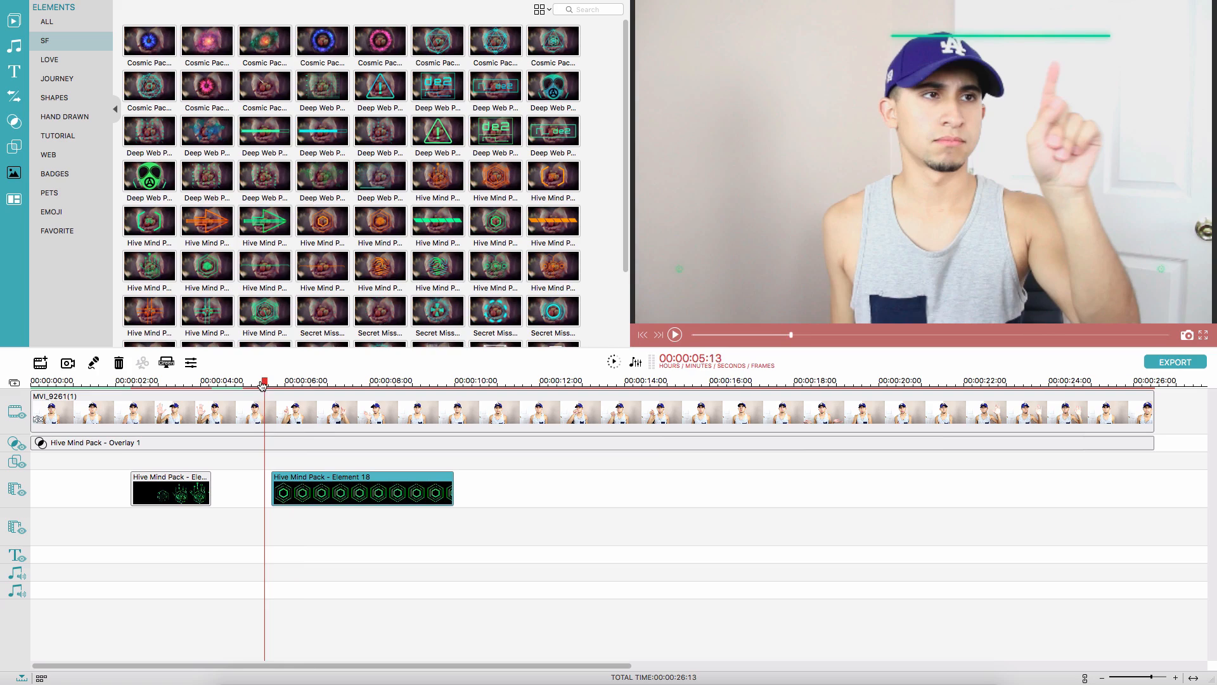
key(Right)
key(Right)
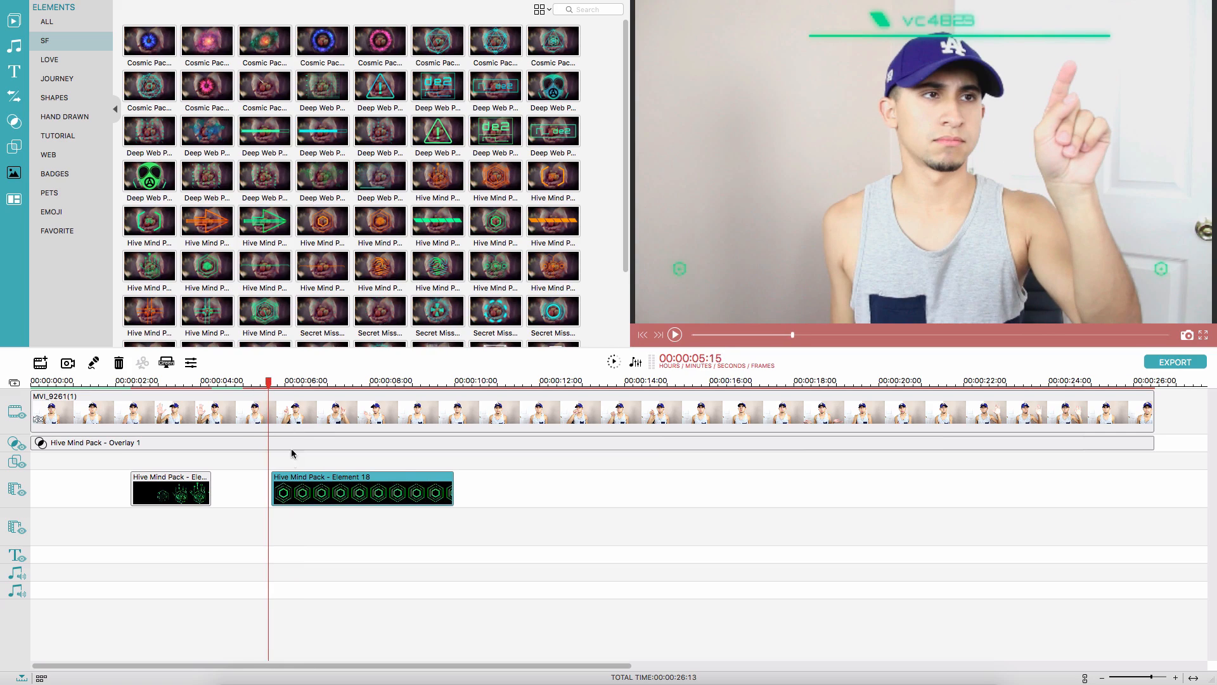
drag(287, 487, 279, 487)
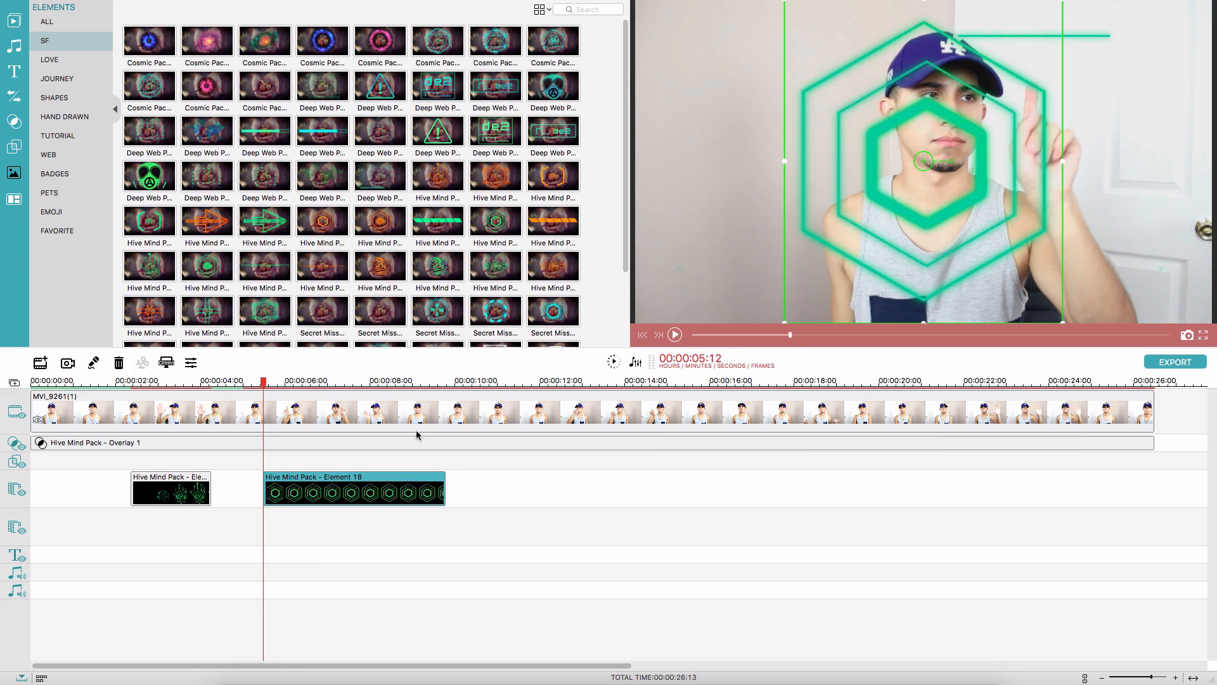
Shrink the hexagon element and position it over the raised fingertip at 00:00:05:15
key(Right)
key(Right)
key(Right)
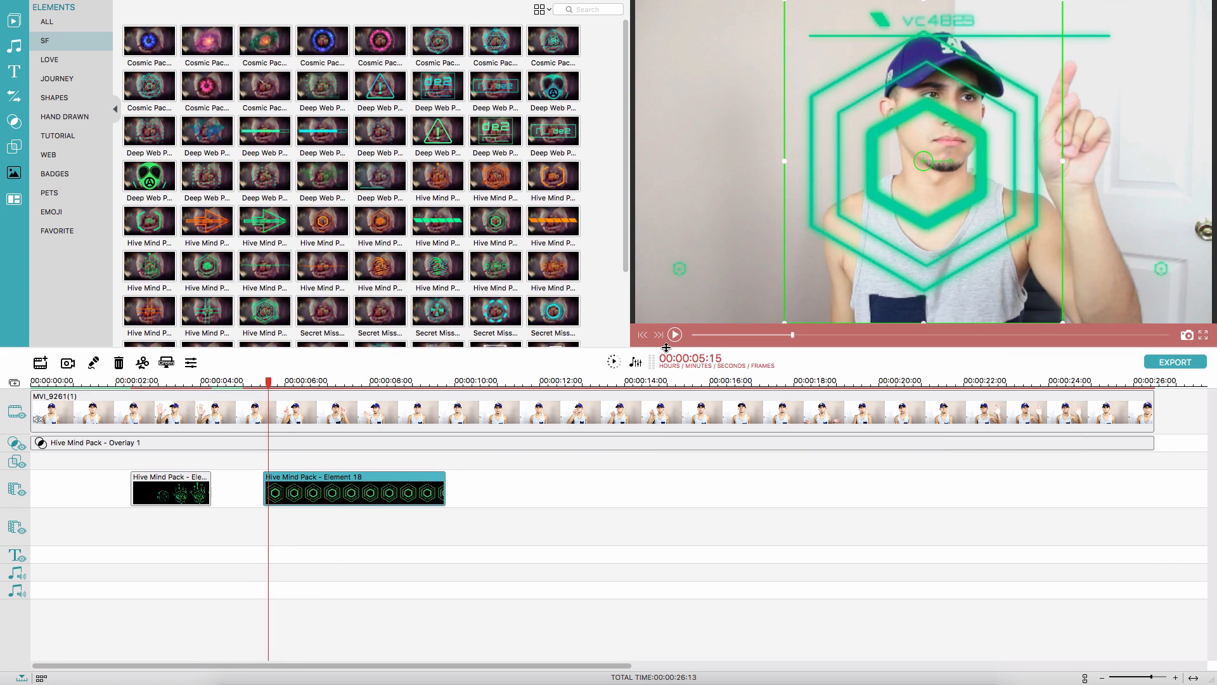
drag(1029, 117, 1040, 108)
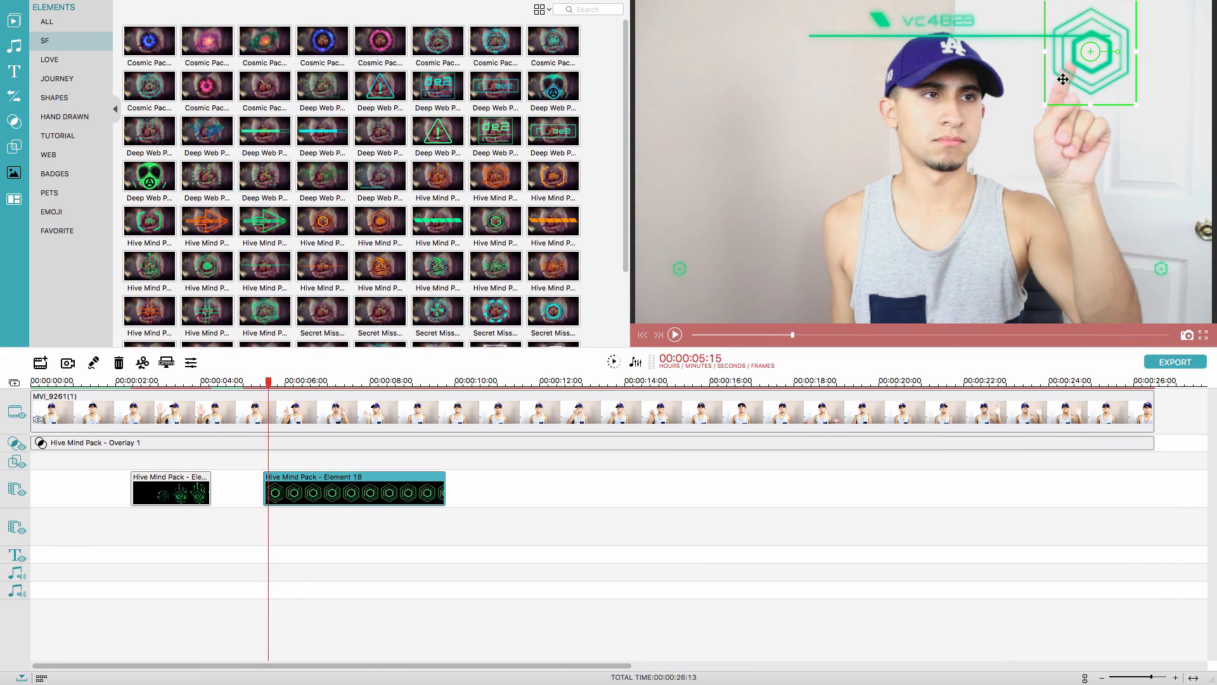
drag(1094, 56, 1074, 69)
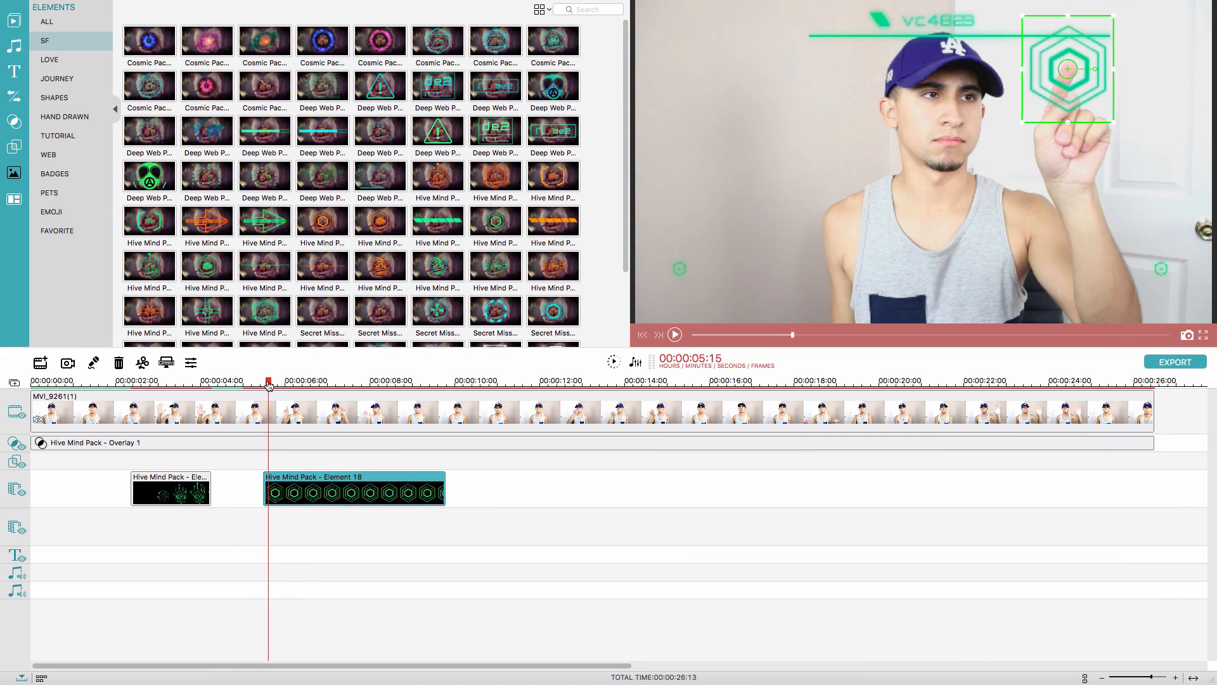
Find the frame where the finger pulls away and trim the hexagon element clip to end at about 00:00:05:19
drag(269, 384, 259, 384)
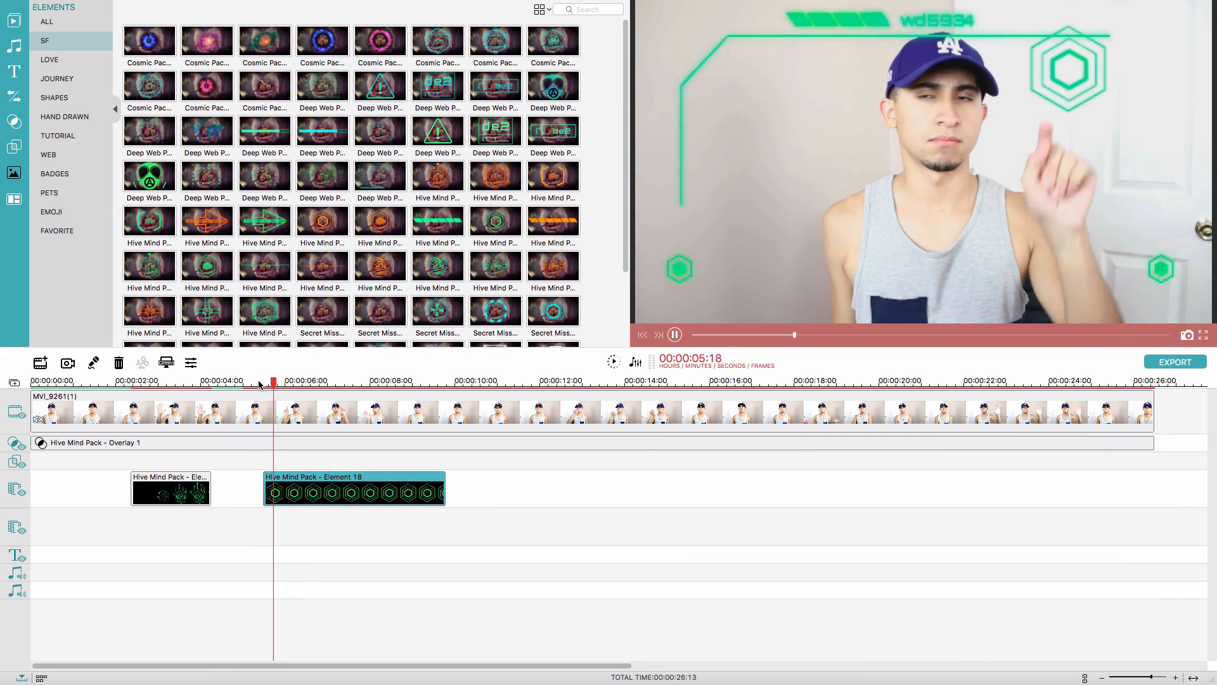
key(space)
key(Left)
key(Left)
key(Left)
key(Left)
key(Left)
key(Left)
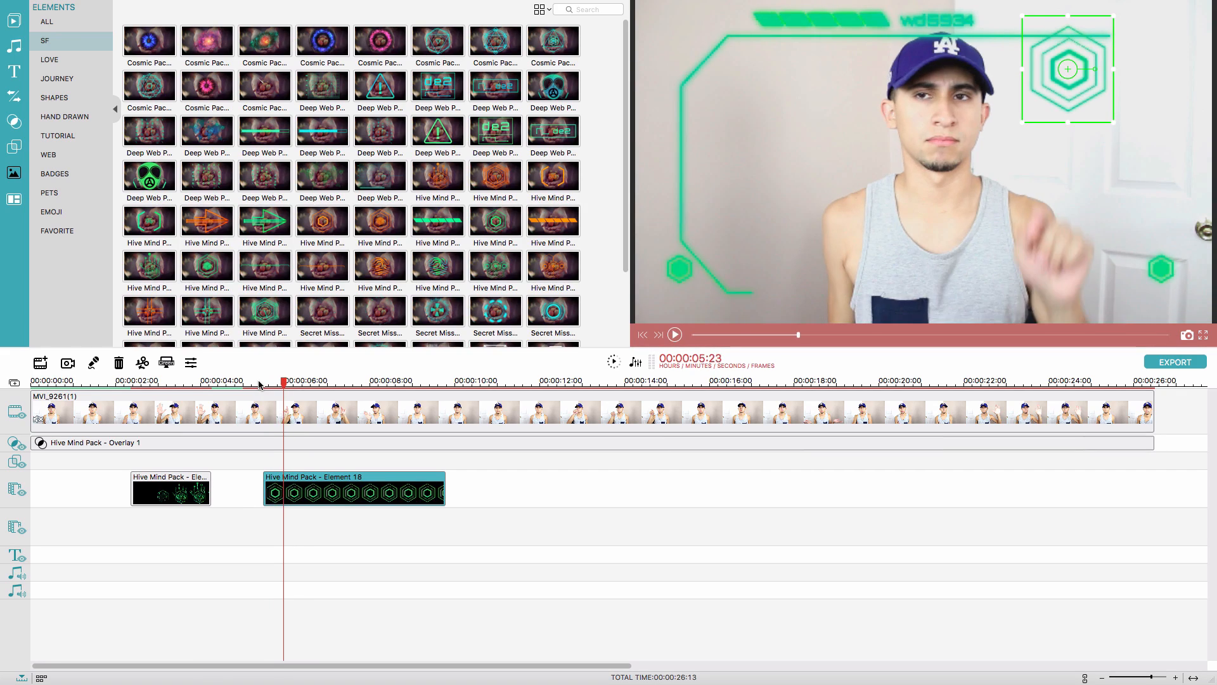
key(Left)
key(Left)
key(Left)
key(Left)
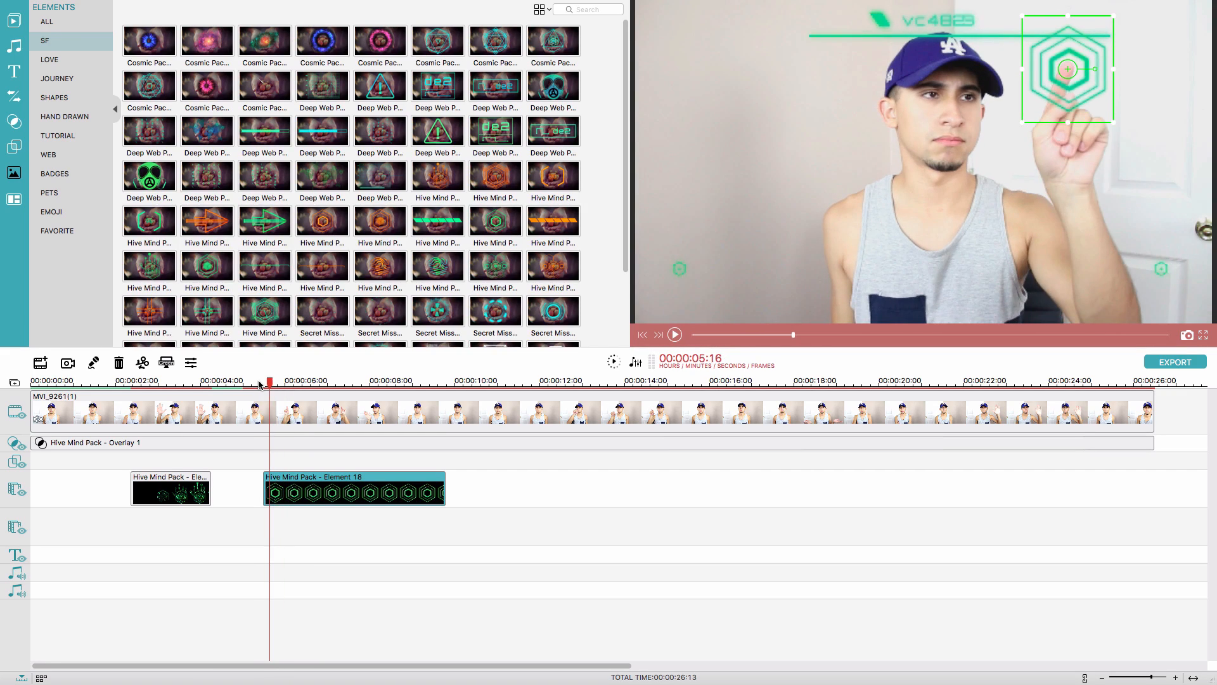
key(Right)
key(Right)
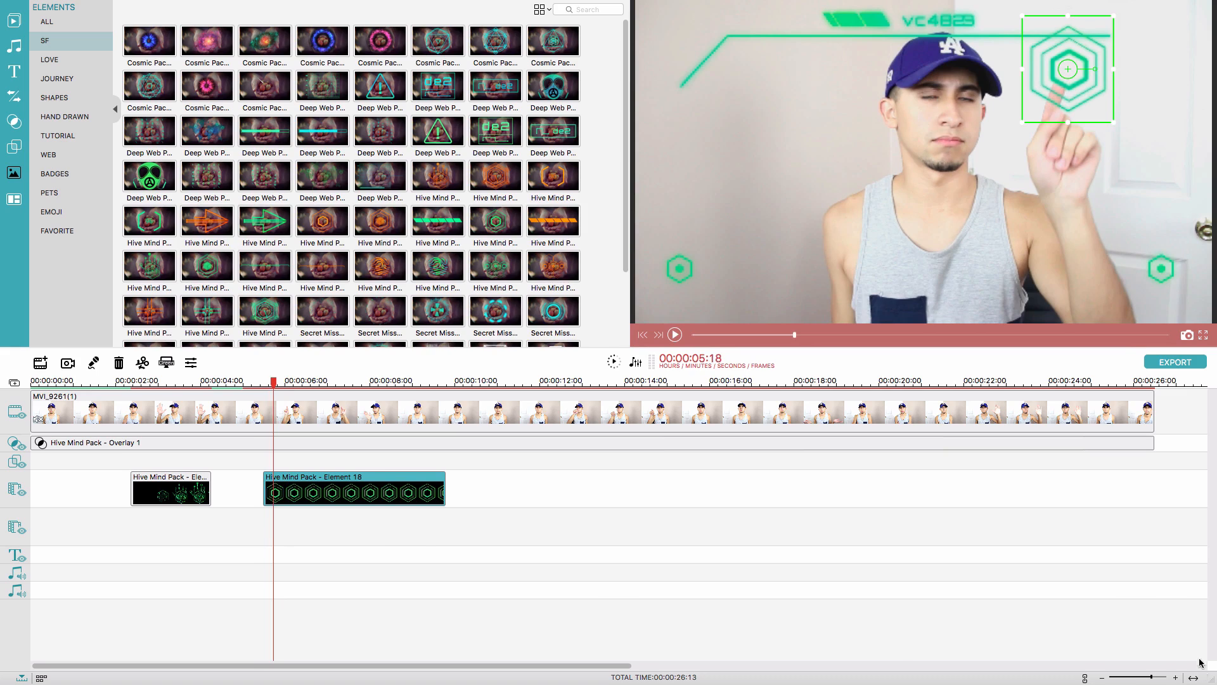
drag(1153, 677, 1157, 677)
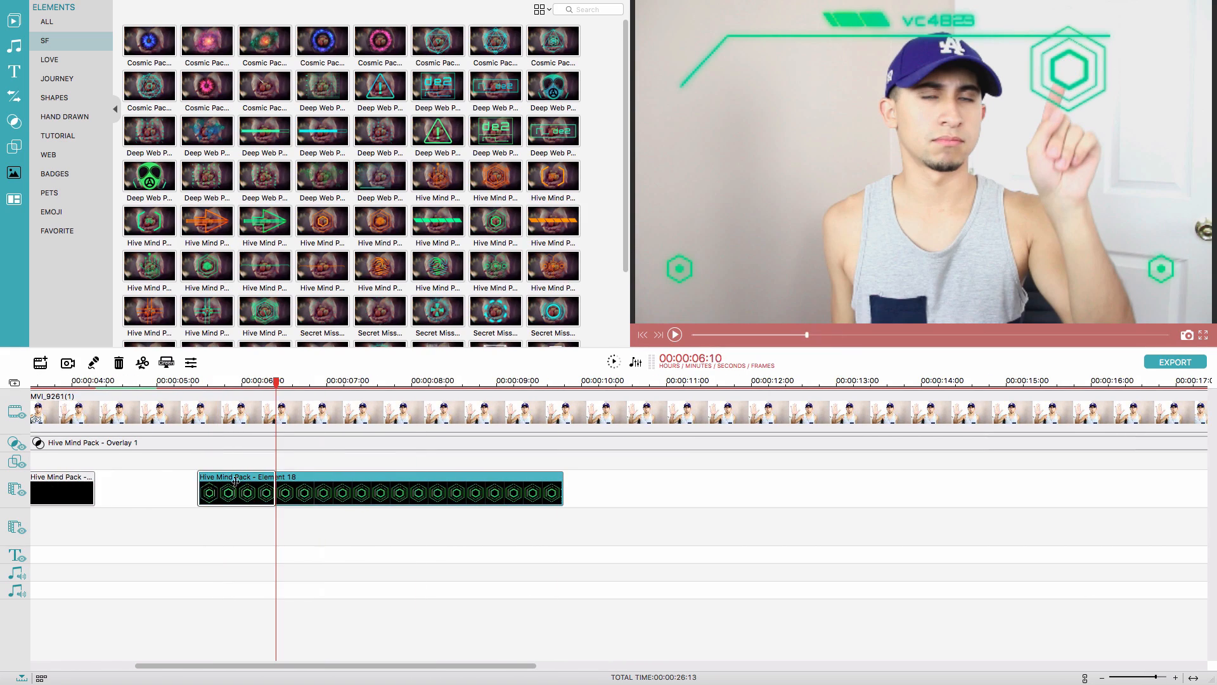
drag(223, 480, 223, 479)
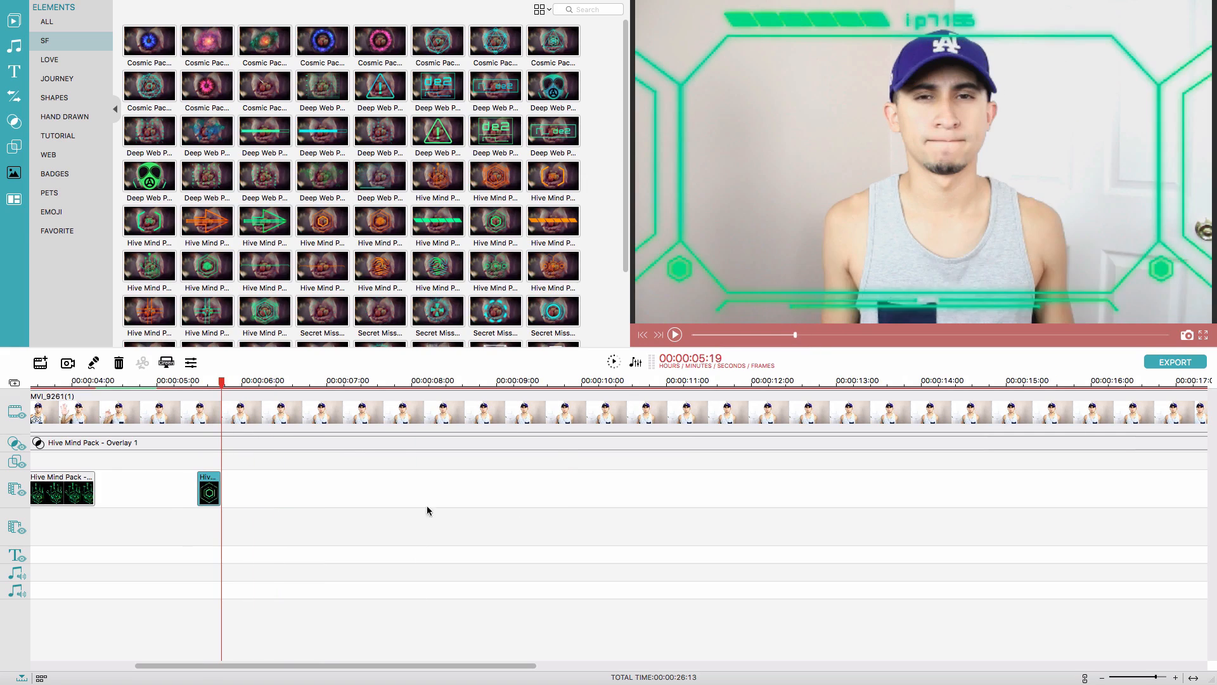
Play back the section with the hexagon element to check its timing against the finger tap
click(185, 384)
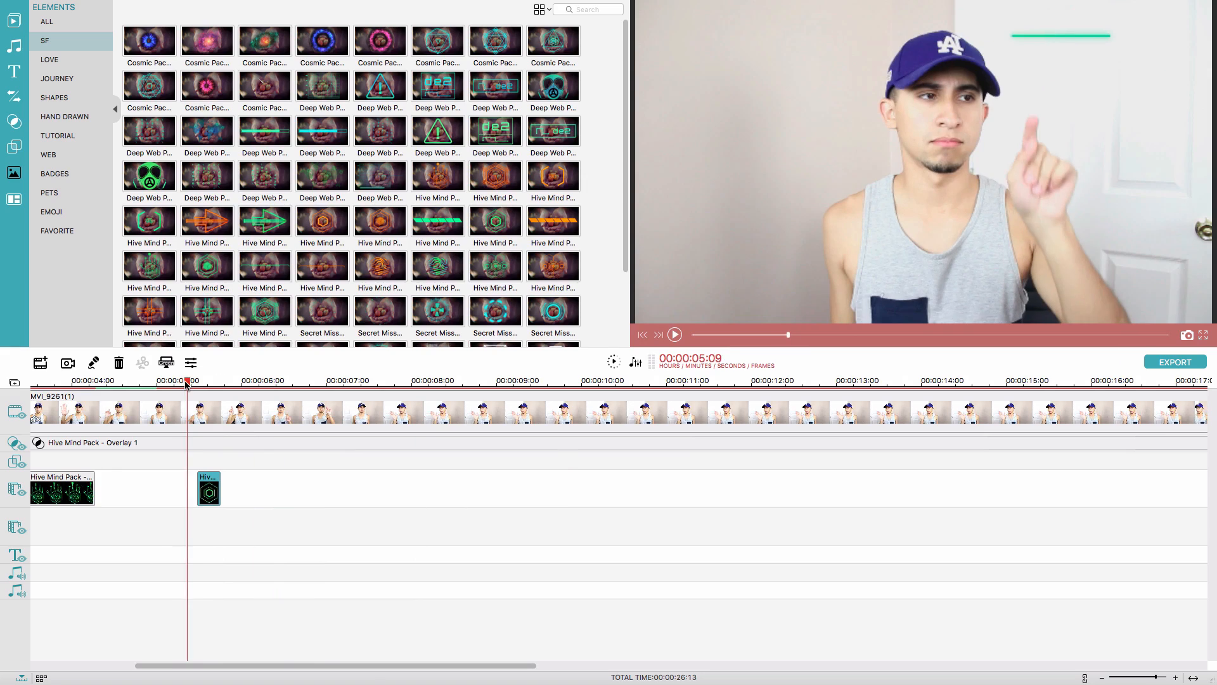
key(space)
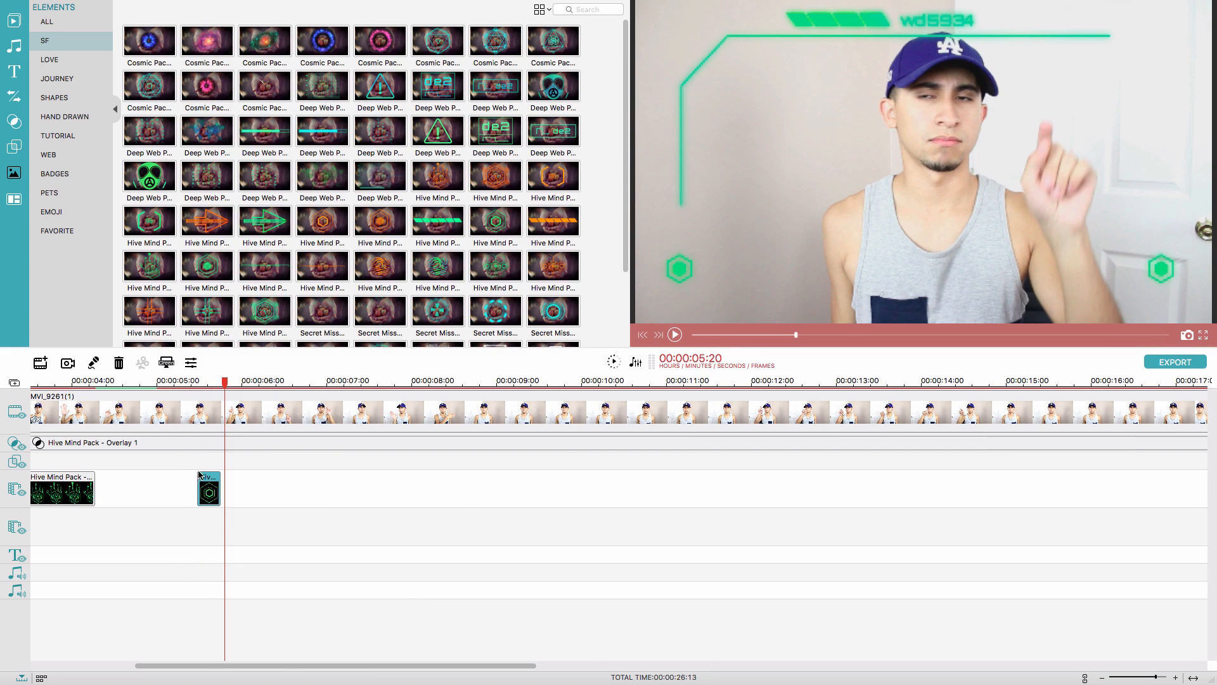
click(198, 383)
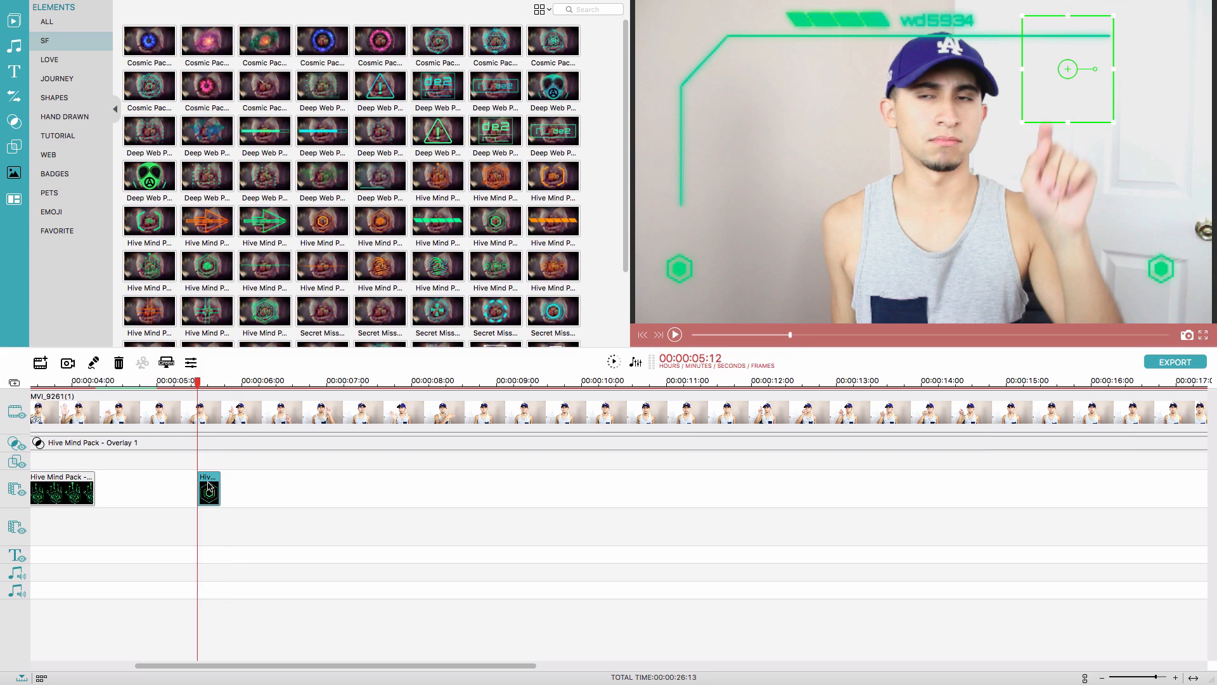
click(184, 381)
key(space)
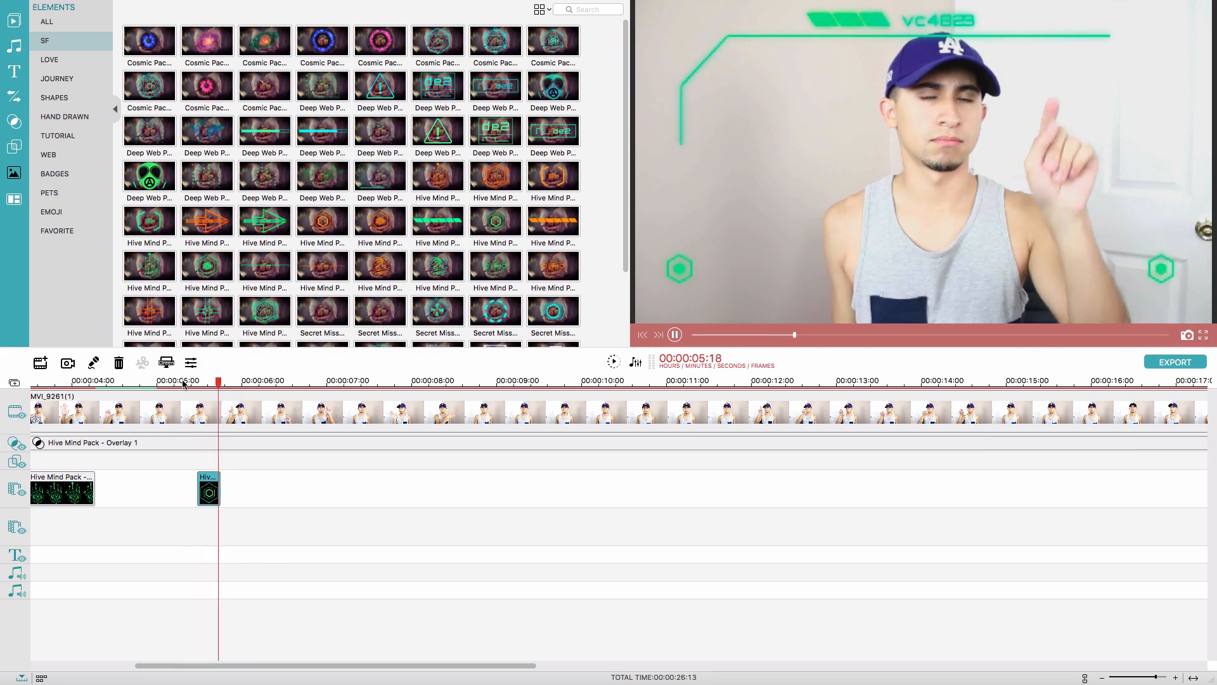
Paste a copy of the hexagon clip at 00:00:06:13, position it over the other hand's raised fingertip, and play back the result
key(space)
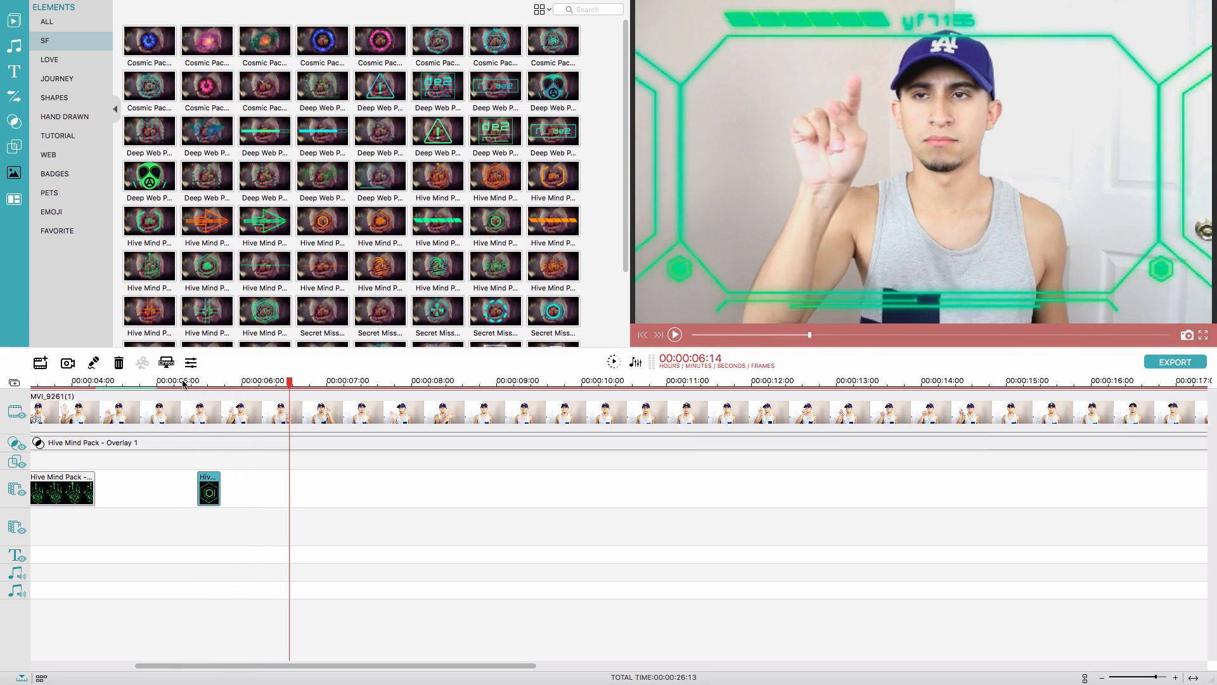
key(Left)
key(super+v)
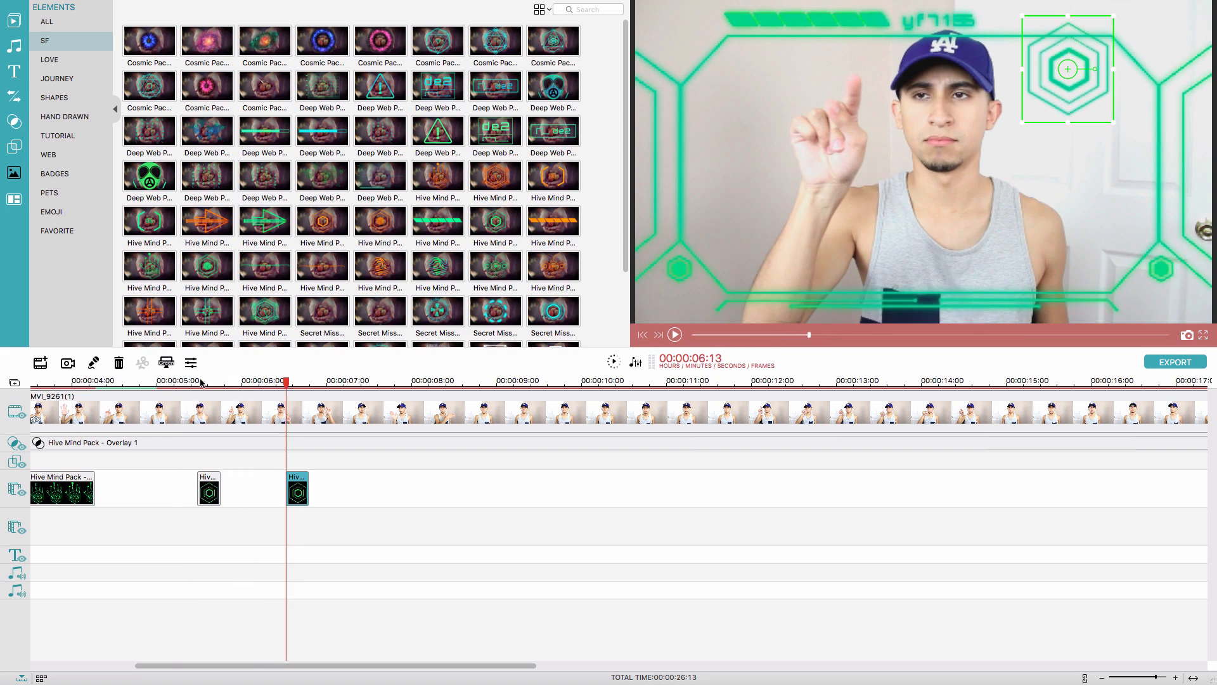
drag(1059, 98, 844, 86)
click(269, 380)
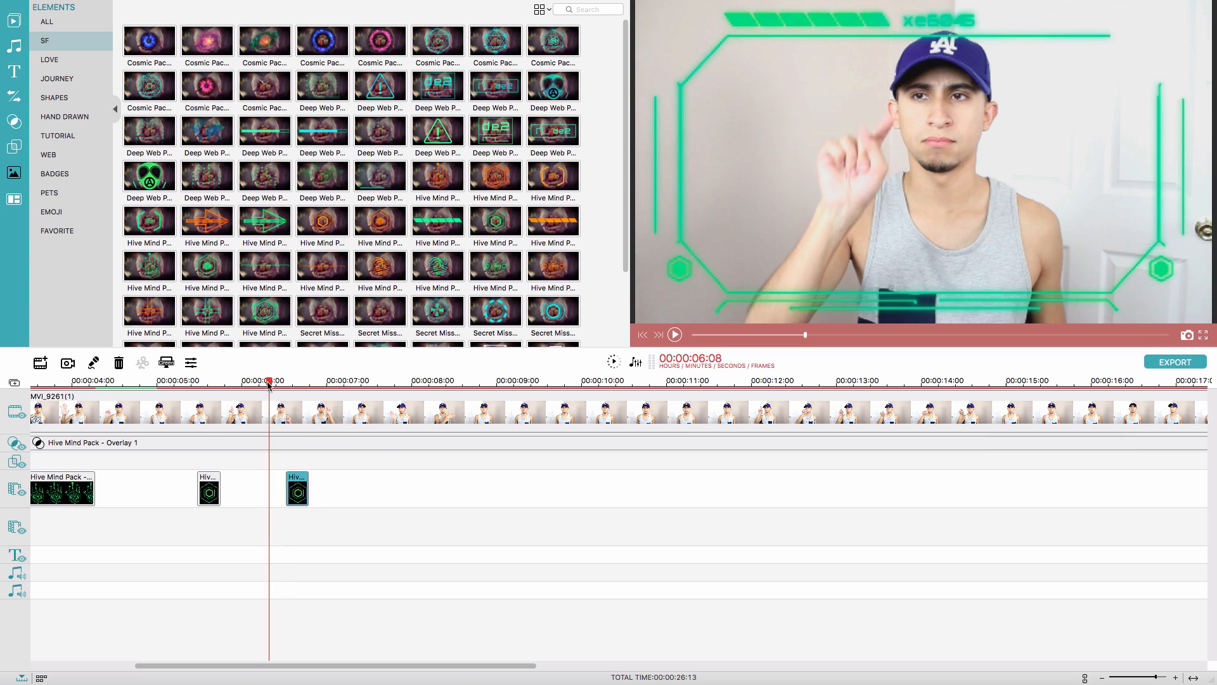
key(space)
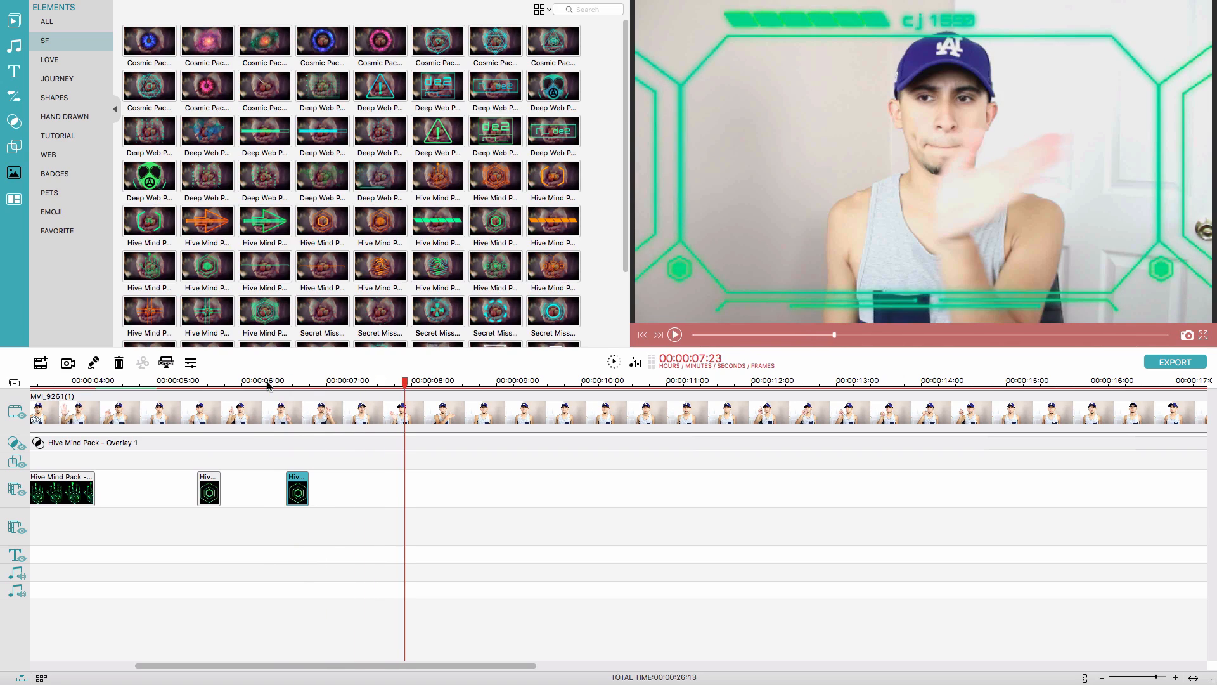
Place the arrow, Hive Mind Pack - Element 14, on the hexagon clips' track to start shortly before the hand swipe at 00:00:07:22
drag(405, 386, 402, 385)
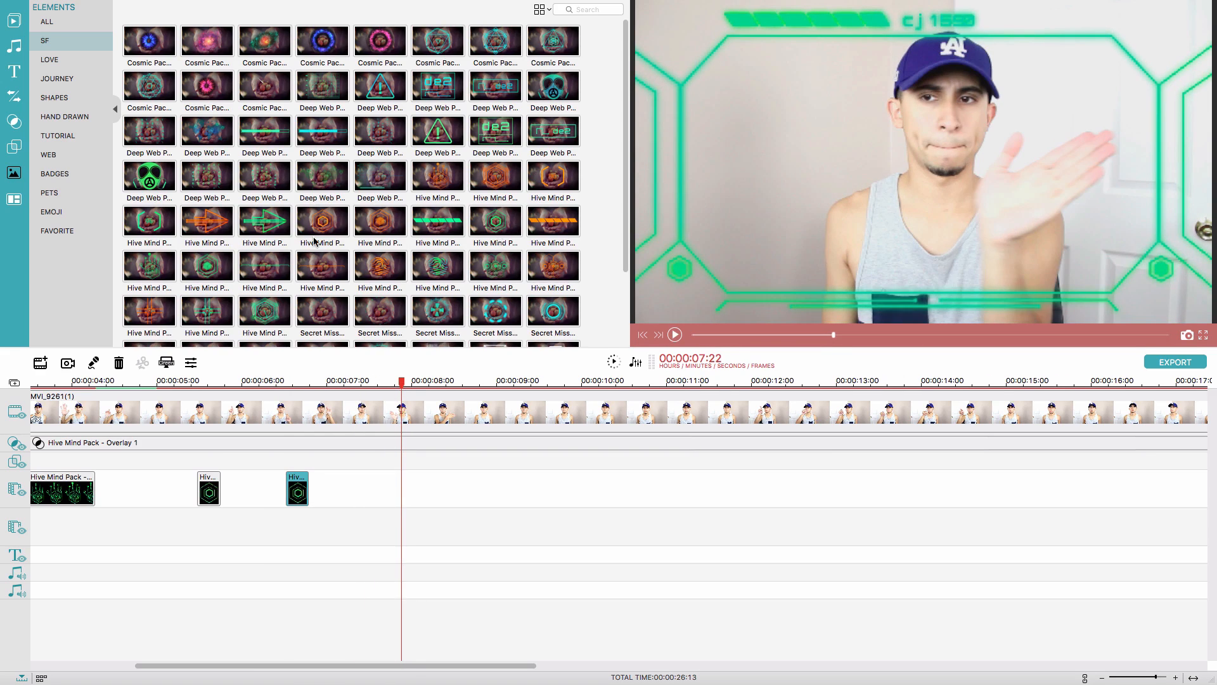
click(264, 227)
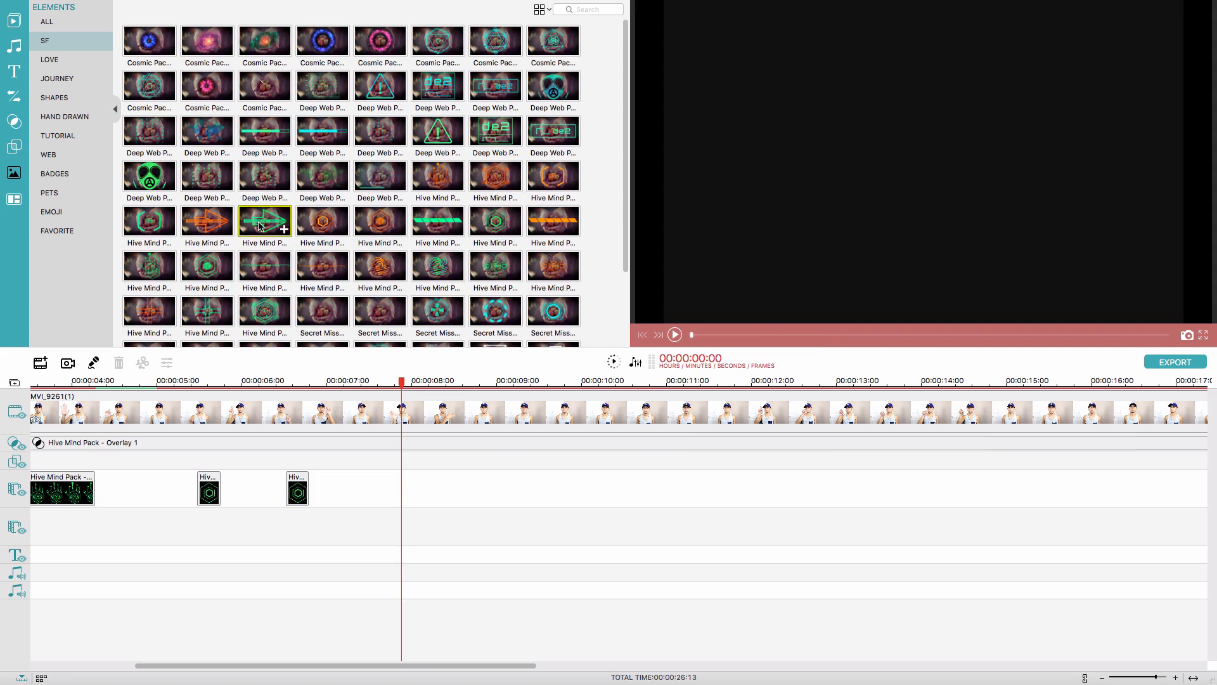
double_click(257, 219)
drag(281, 222, 381, 488)
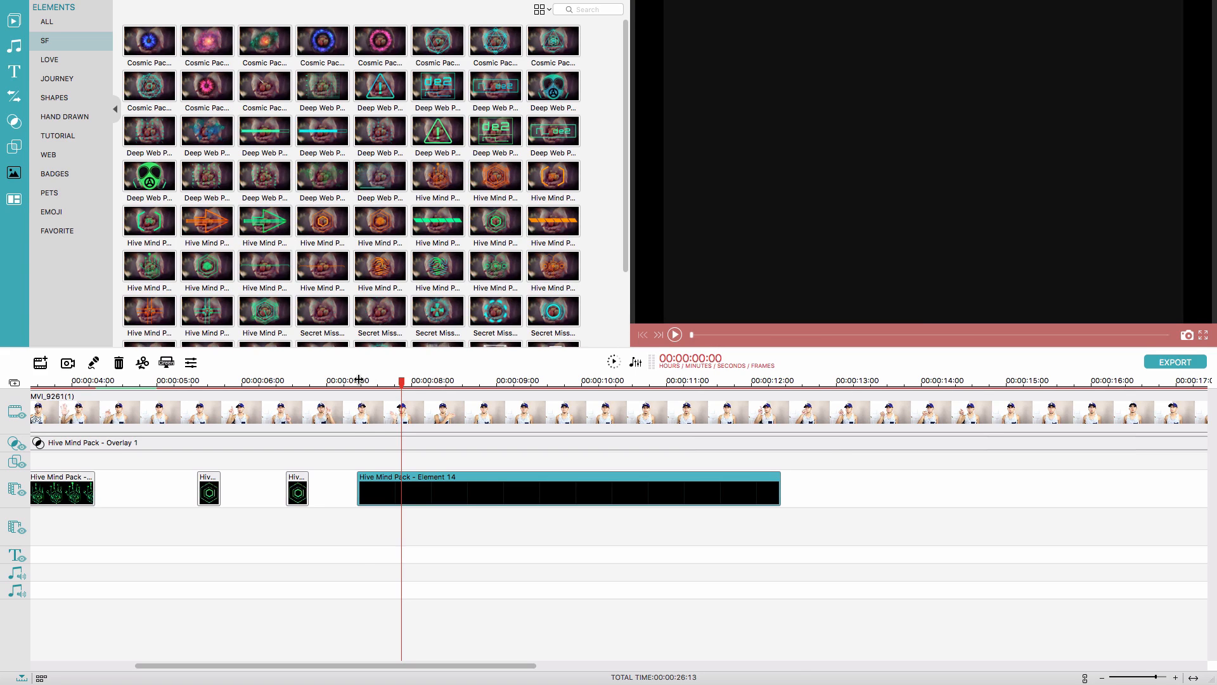
Play back the section with the arrow element to check its timing against the hand swipe
click(357, 380)
key(space)
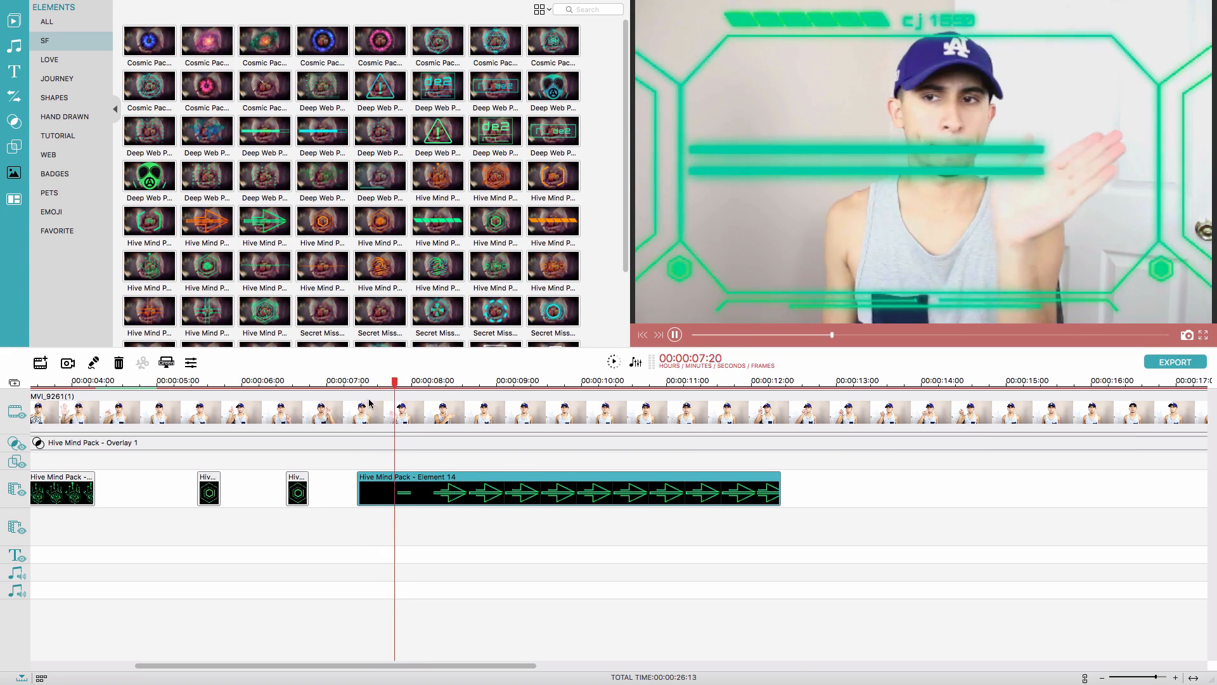
key(space)
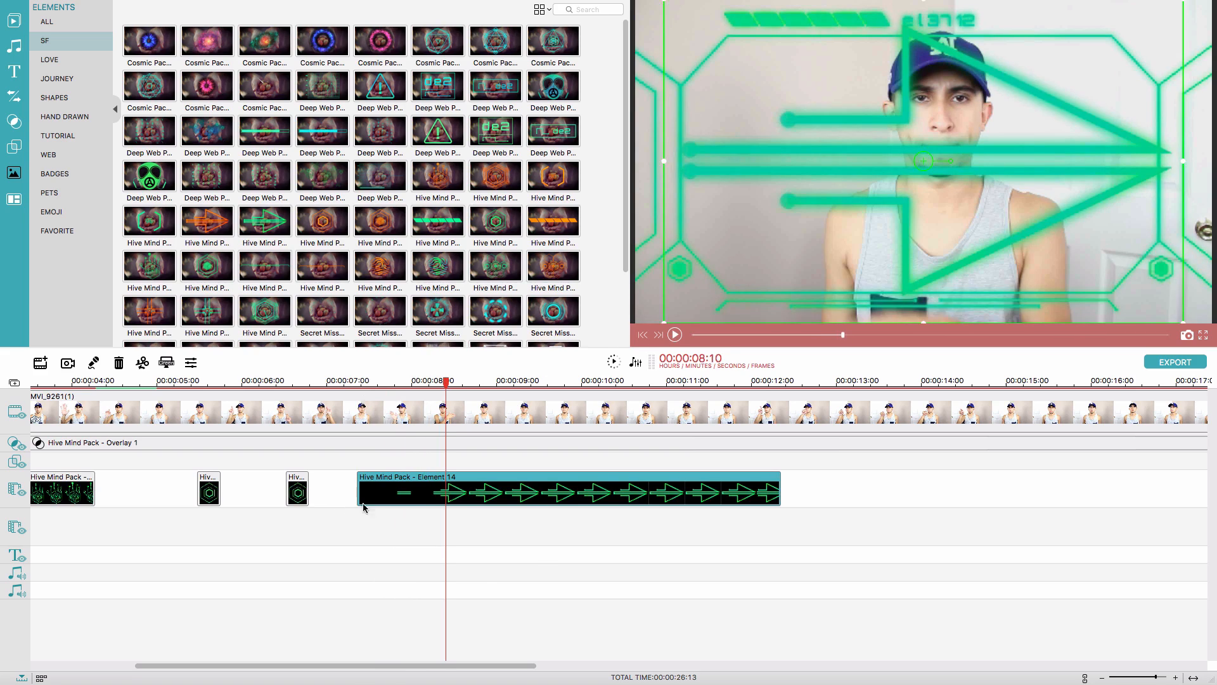
Flip the arrow element horizontally in its inspector and play back the result
right_click(433, 488)
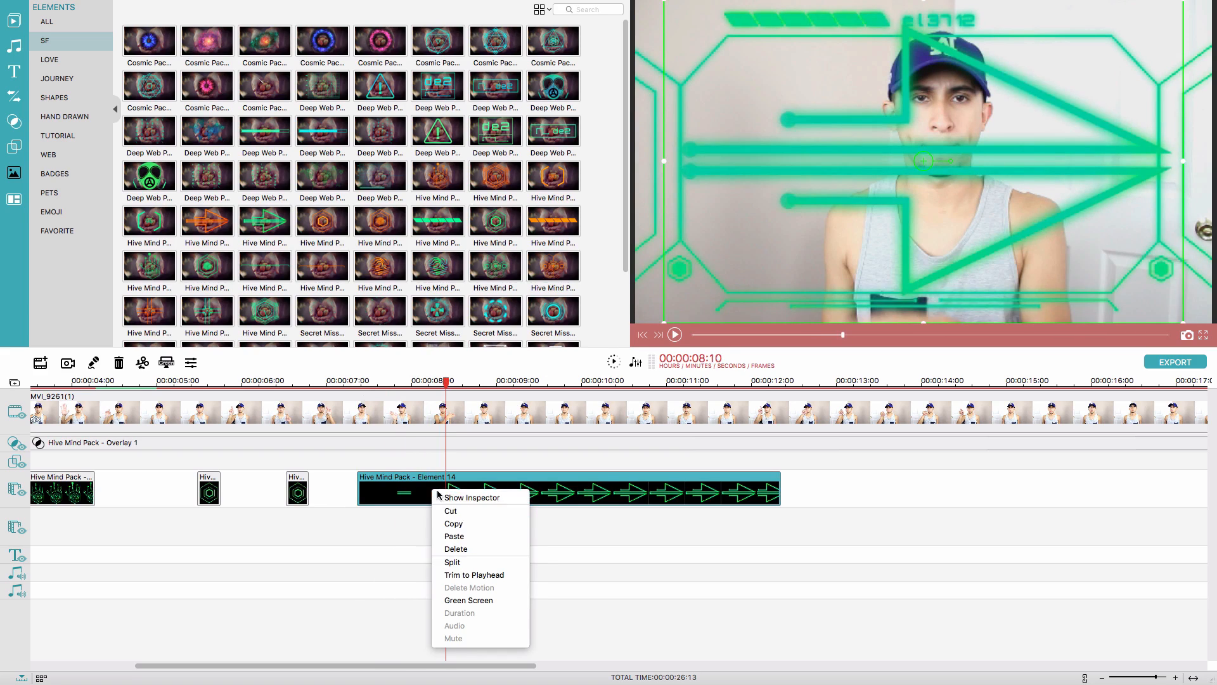
click(482, 498)
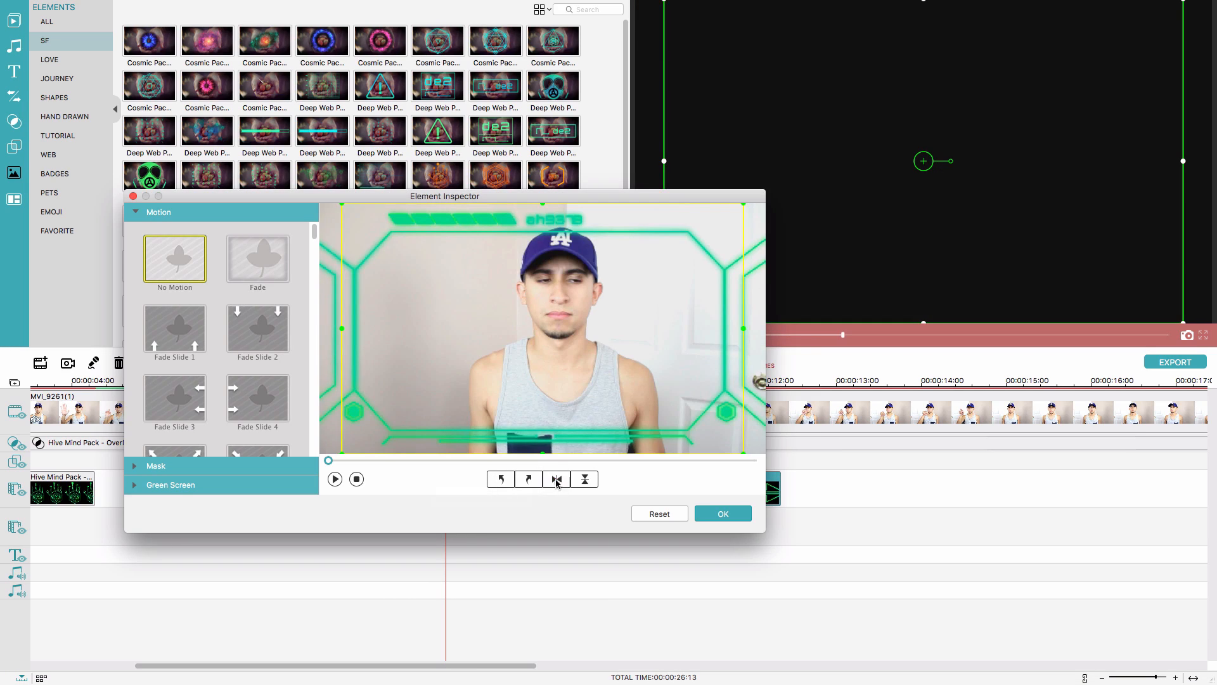
click(723, 514)
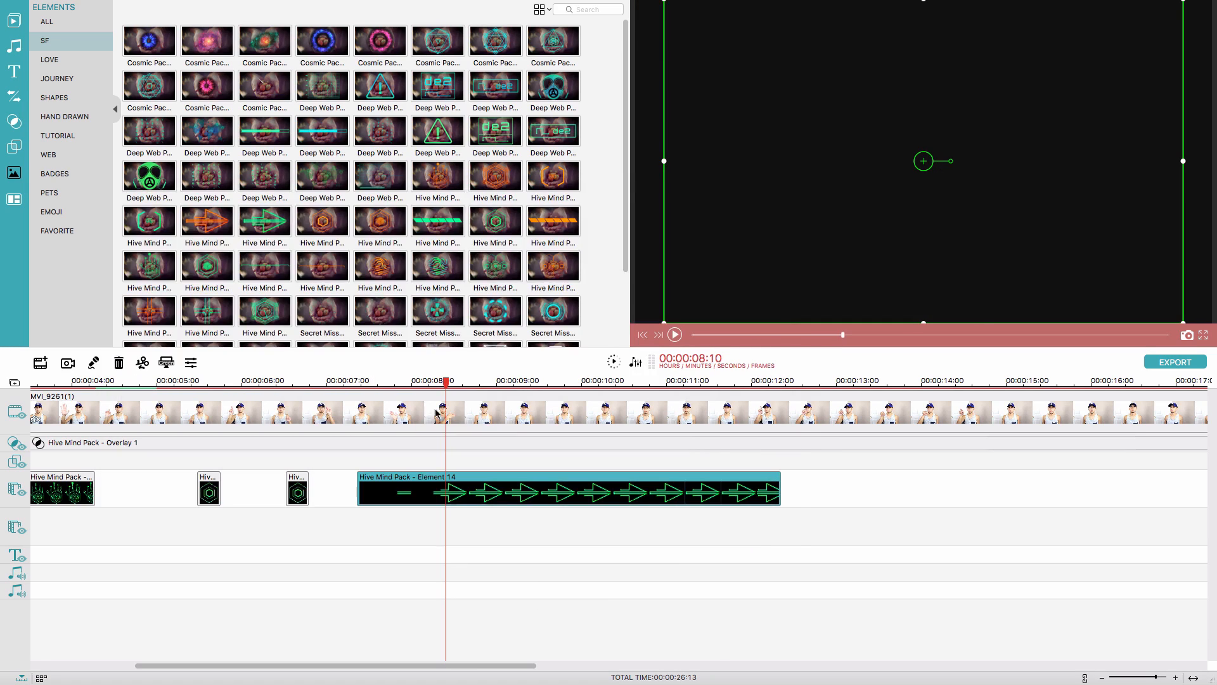
click(360, 381)
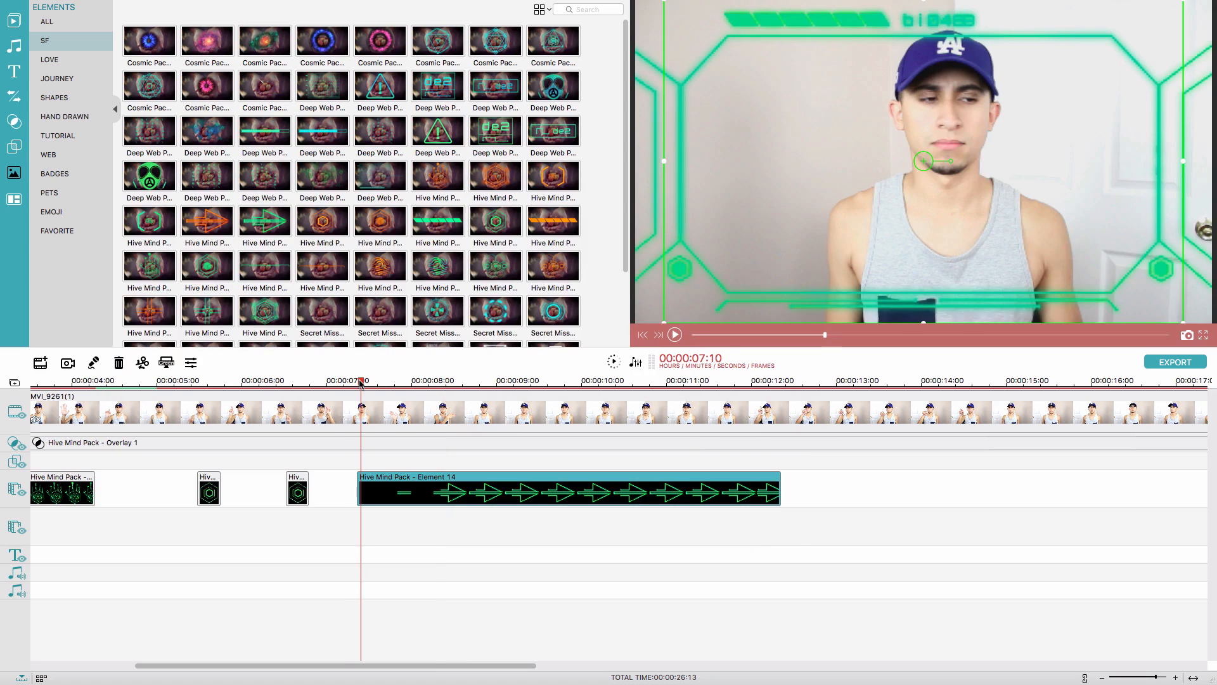
key(space)
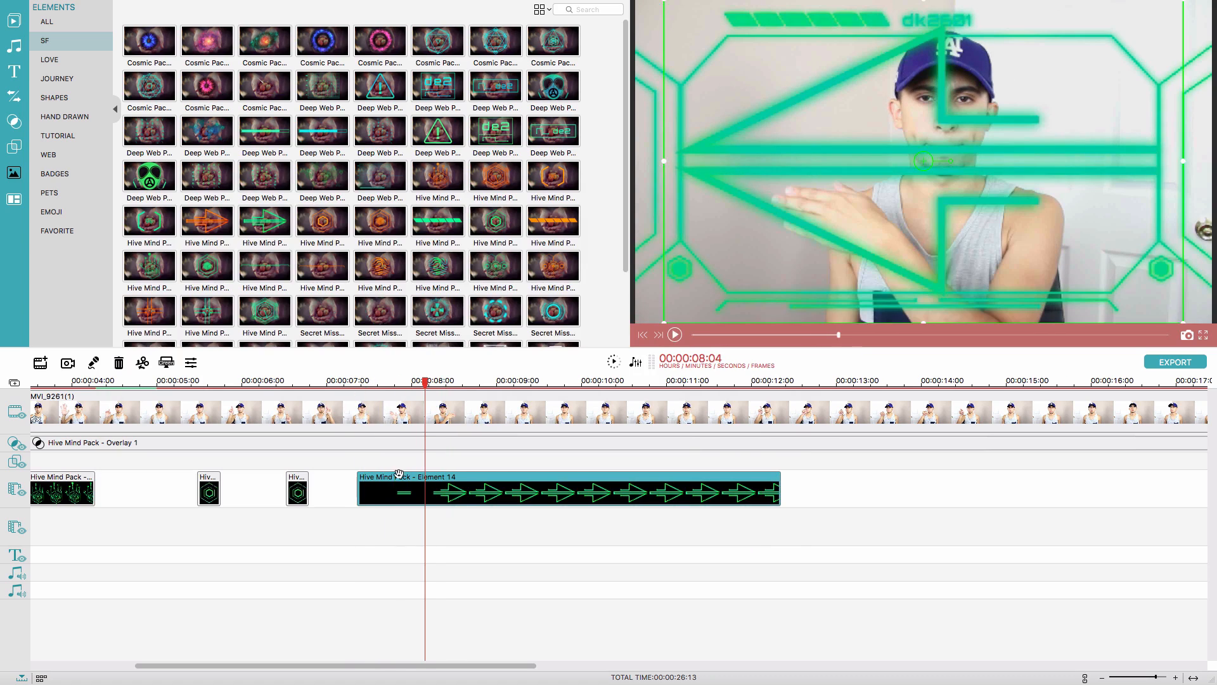
Shrink the arrow and position it across the chest beside the swiping hand at 00:00:08:04
drag(662, 323, 828, 220)
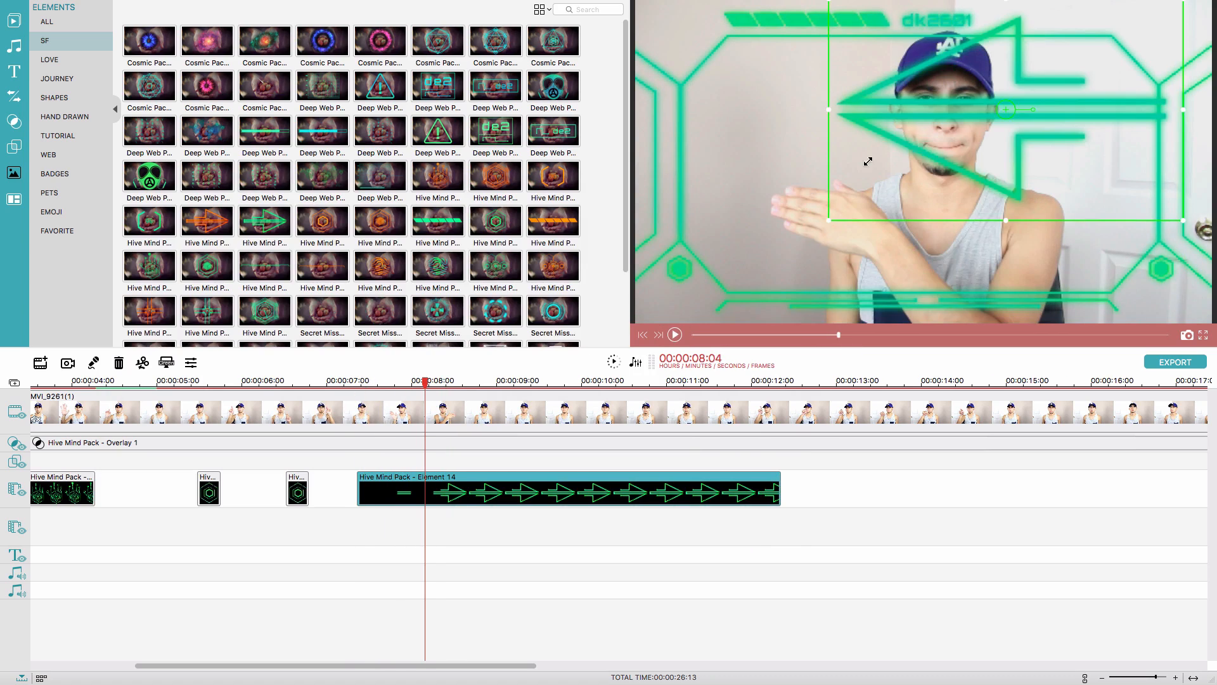
drag(995, 122, 915, 175)
drag(735, 285, 817, 234)
drag(954, 148, 929, 178)
drag(793, 262, 864, 218)
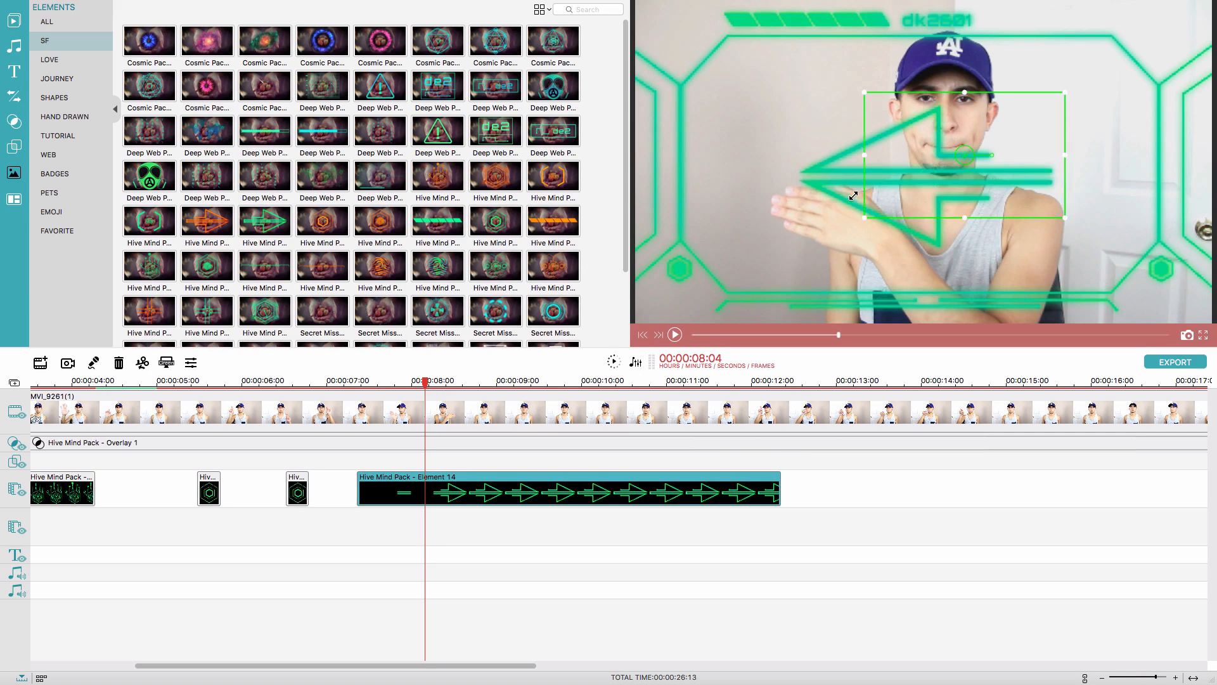
drag(965, 155, 918, 204)
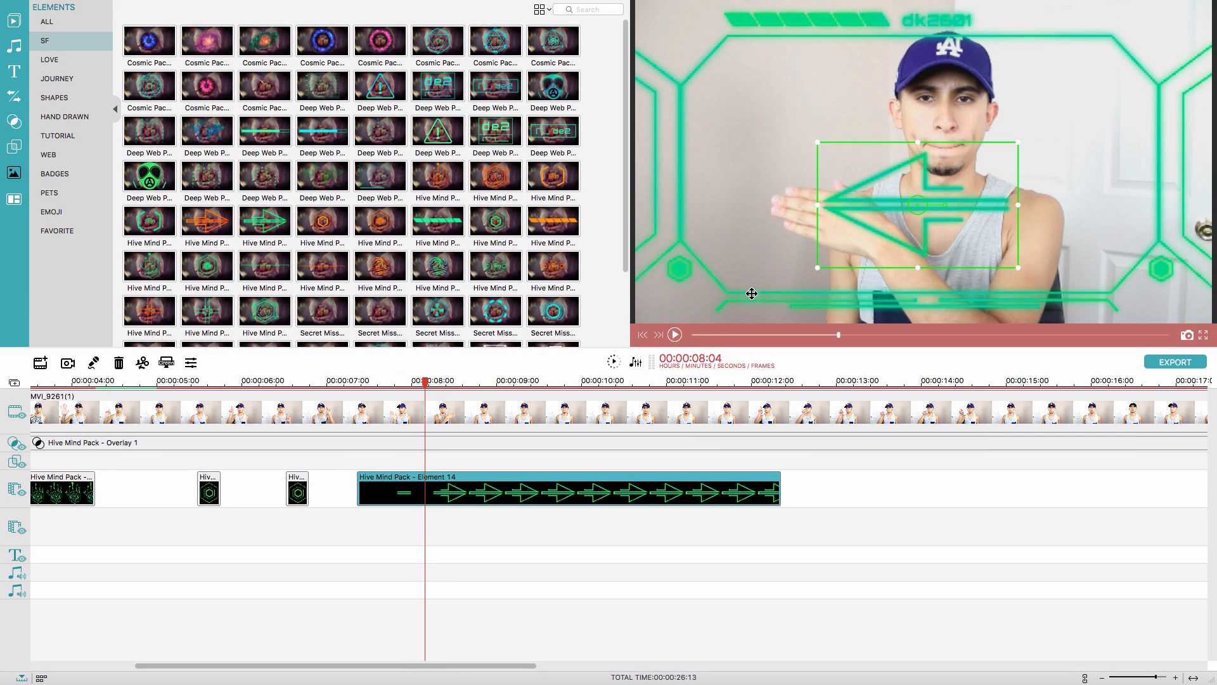
Move the arrow clip to start at 00:00:07:16 and play back its timing against the hand swipe
click(386, 381)
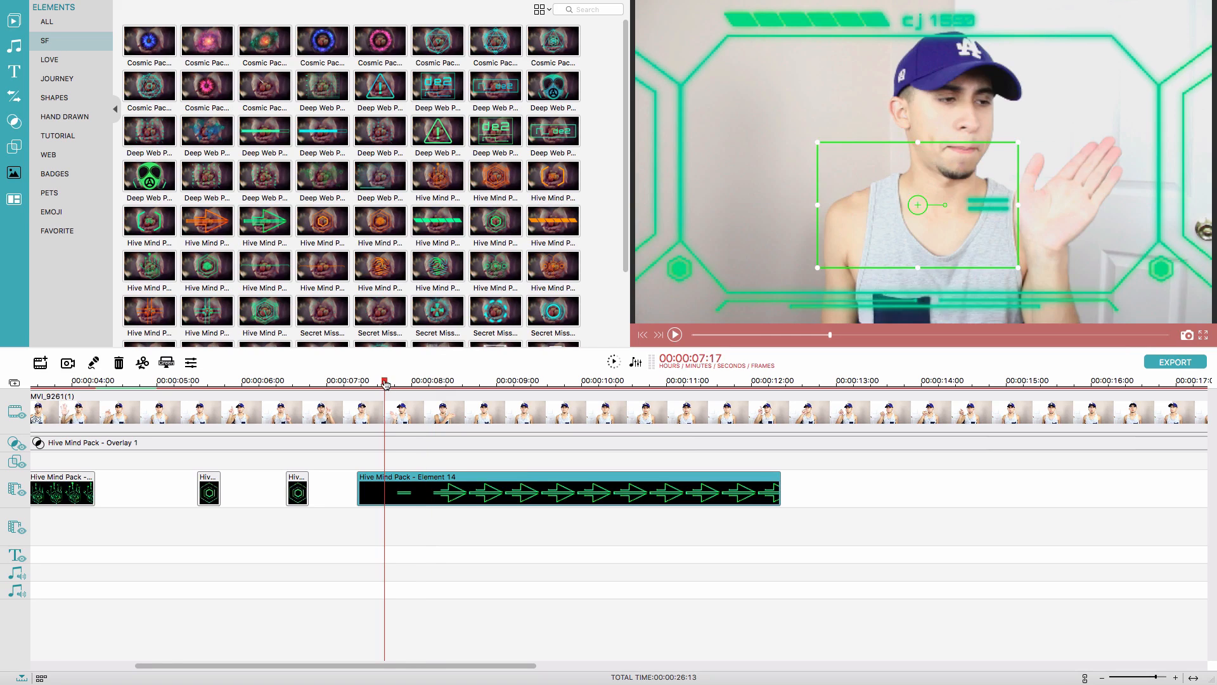
click(350, 381)
key(space)
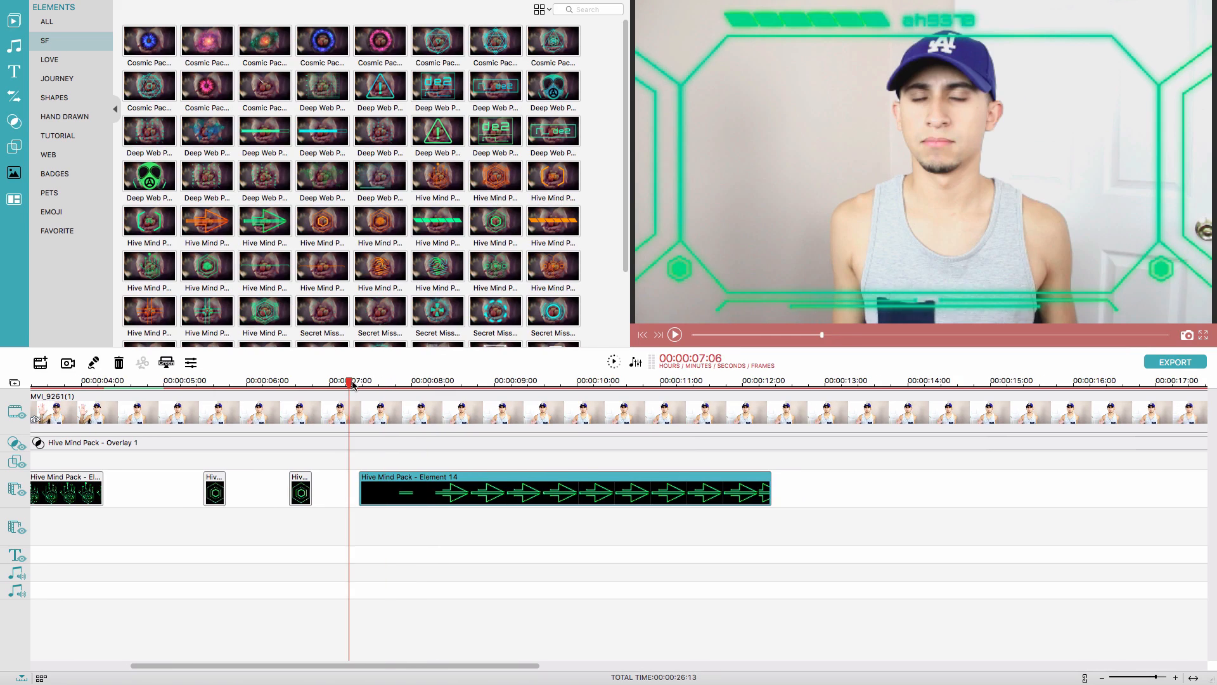
key(space)
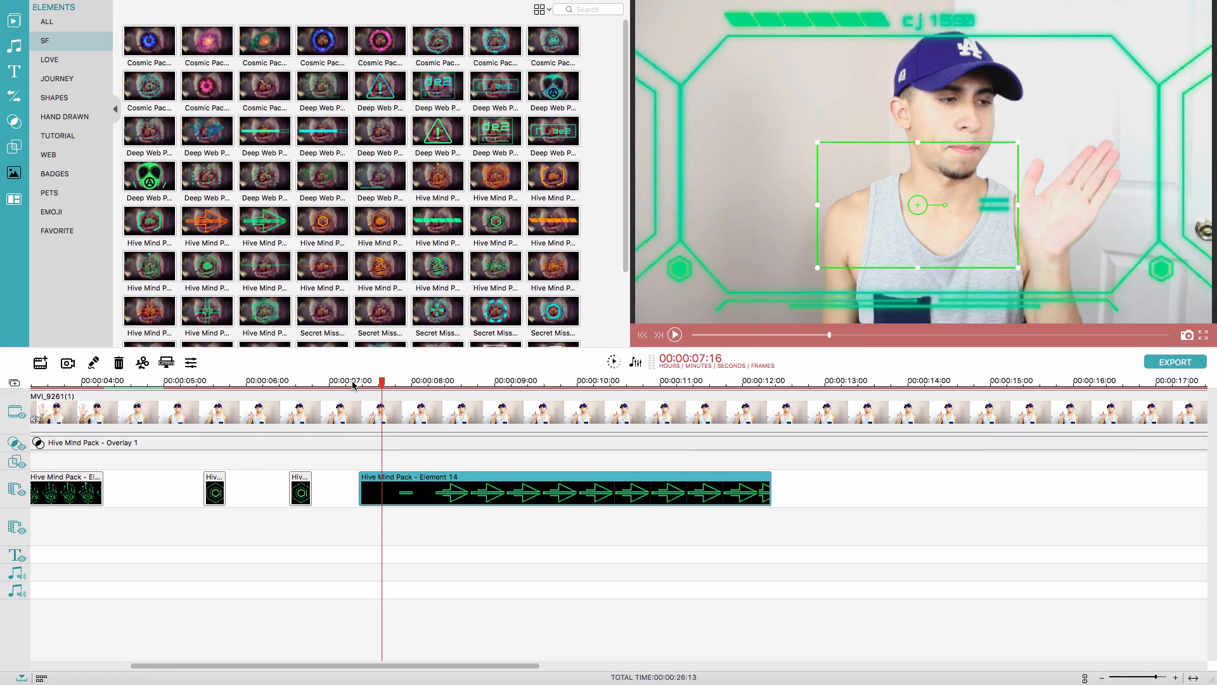
drag(399, 472, 422, 475)
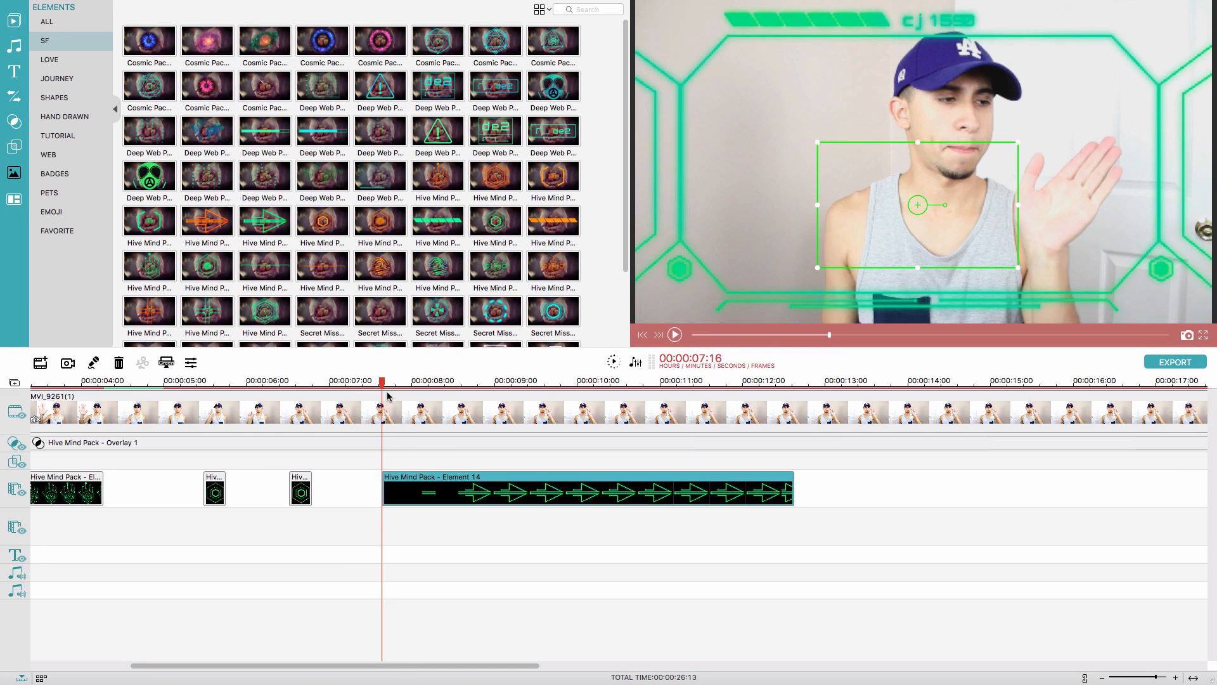
key(space)
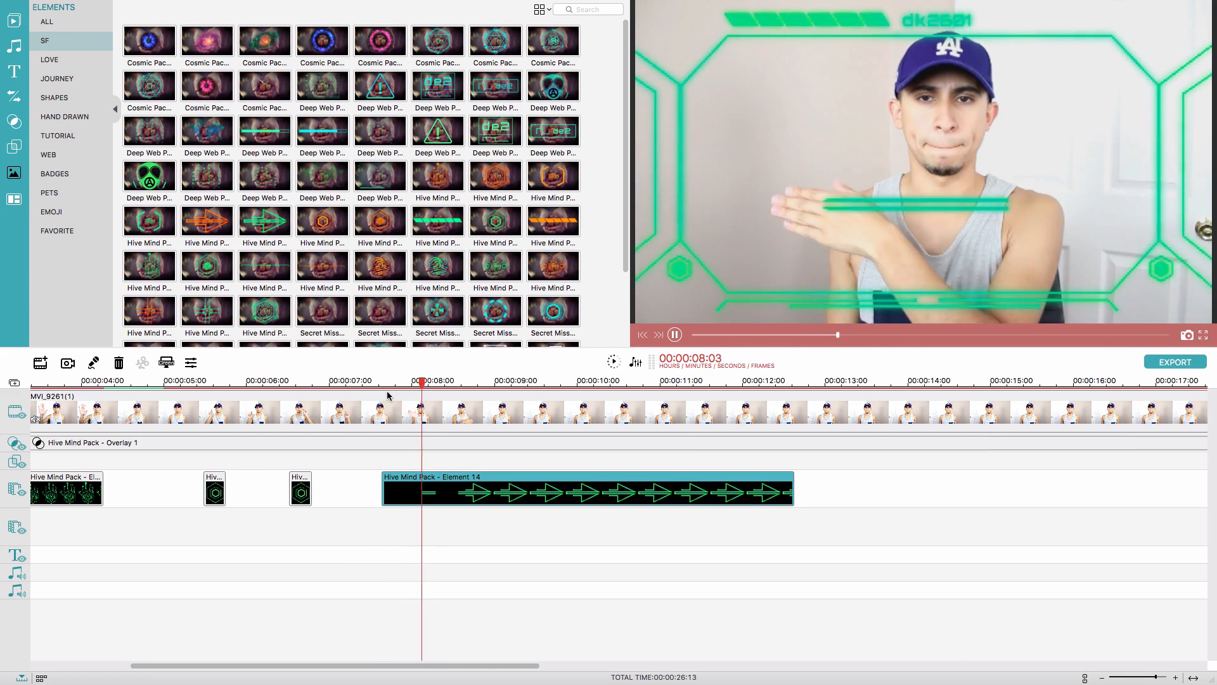
Split the arrow clip at 00:00:08:12 and delete the part after the cut
click(453, 482)
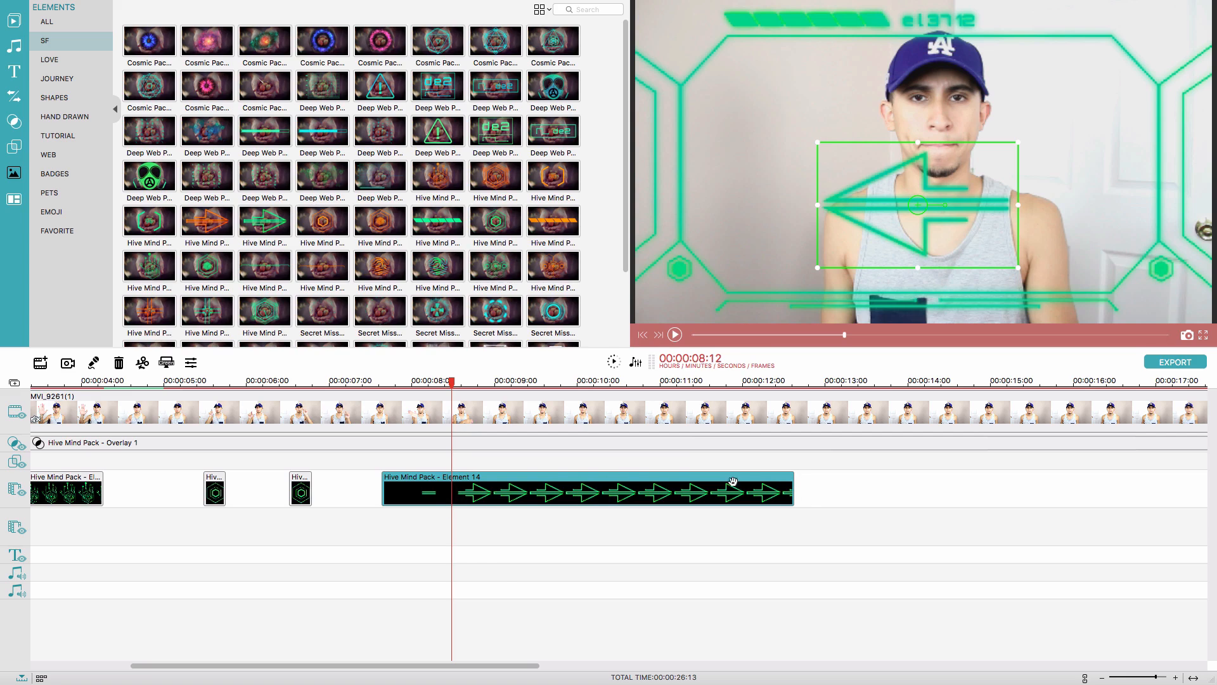
right_click(458, 485)
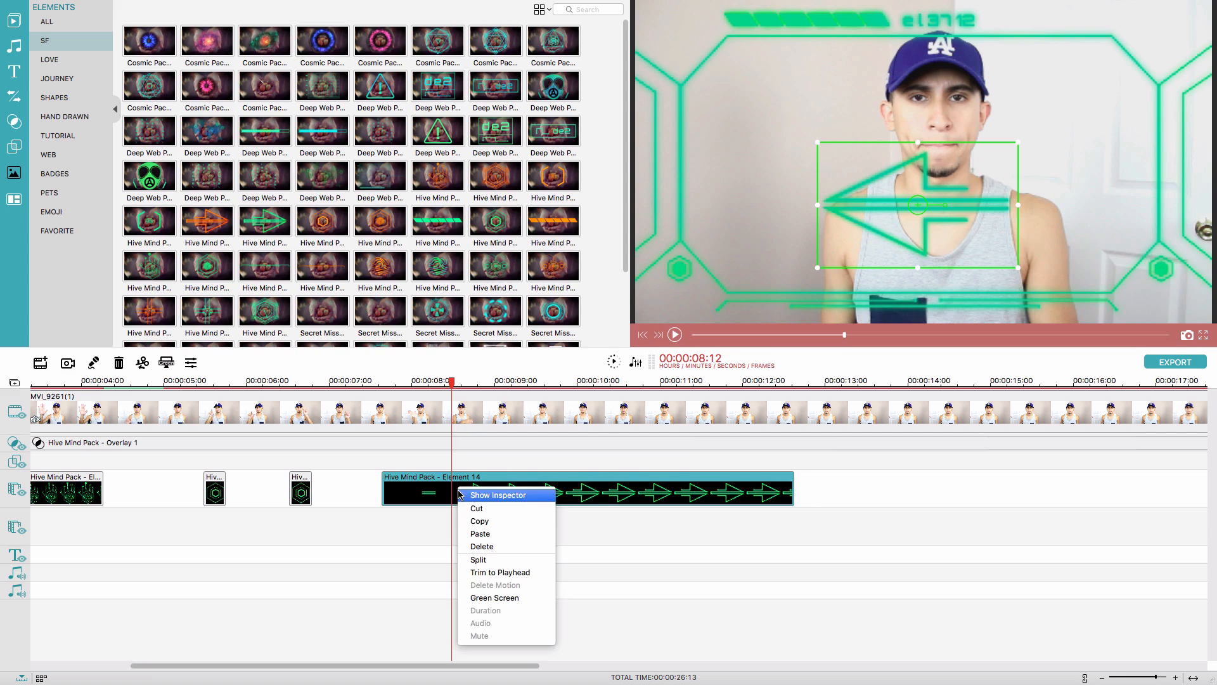
click(498, 561)
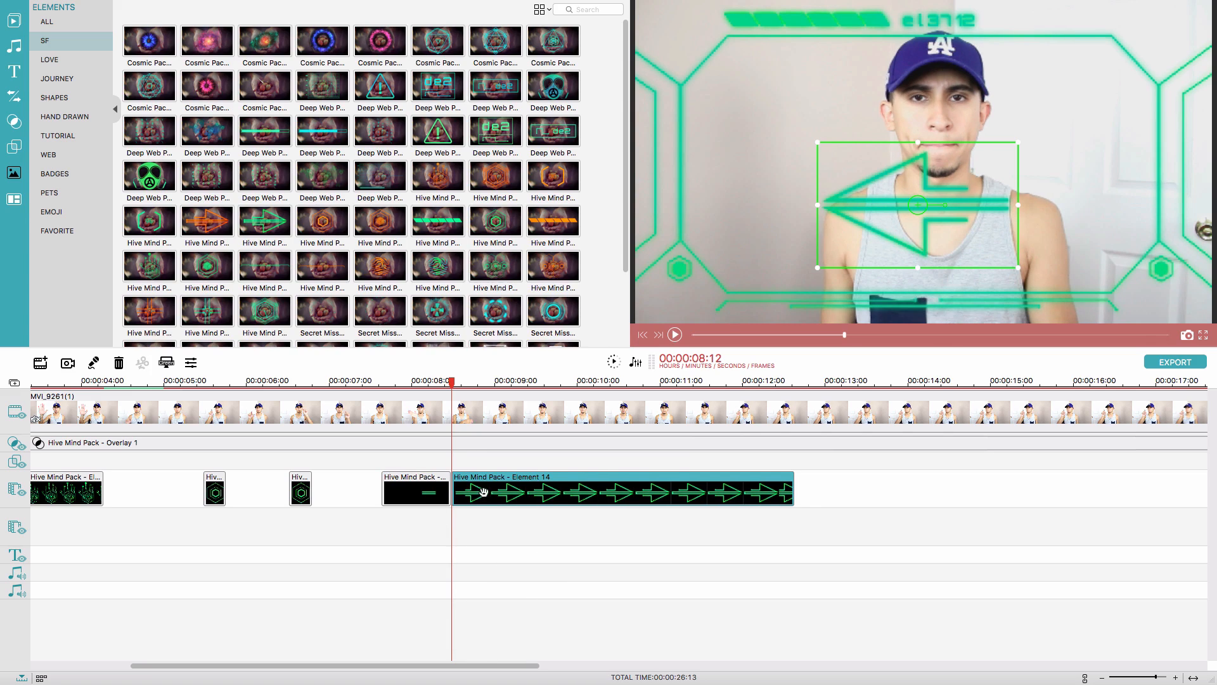
key(Delete)
Play back the section with the shortened arrow clip and the footage following it
click(368, 381)
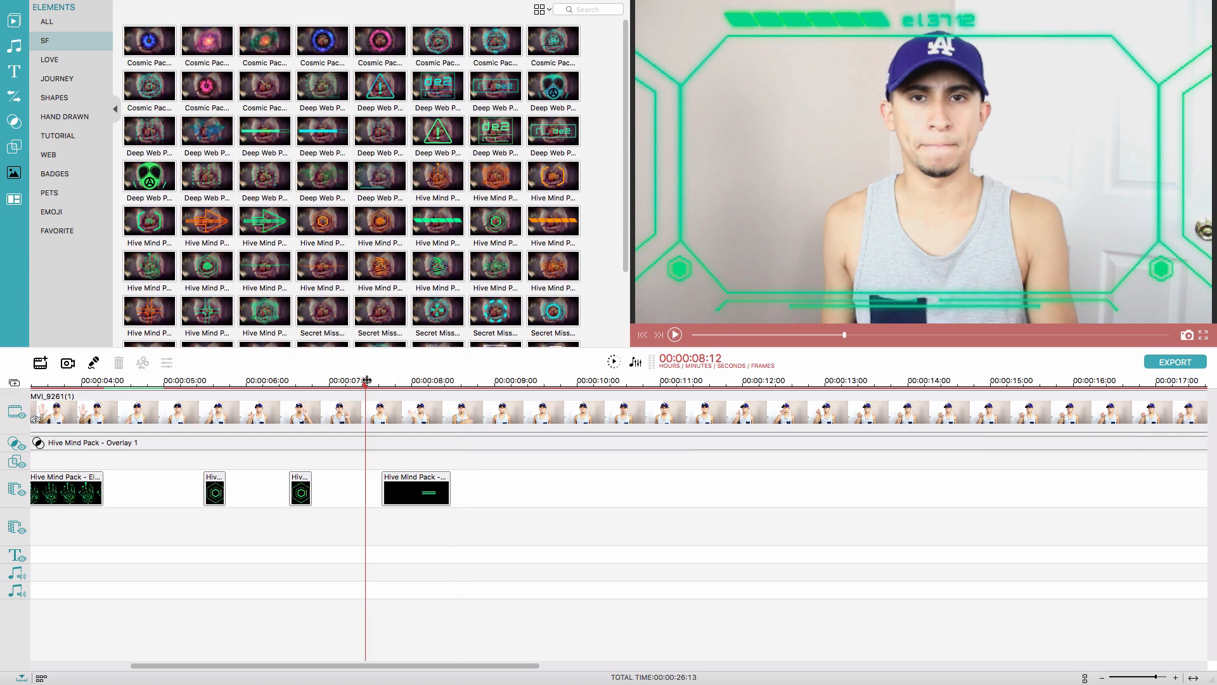
key(space)
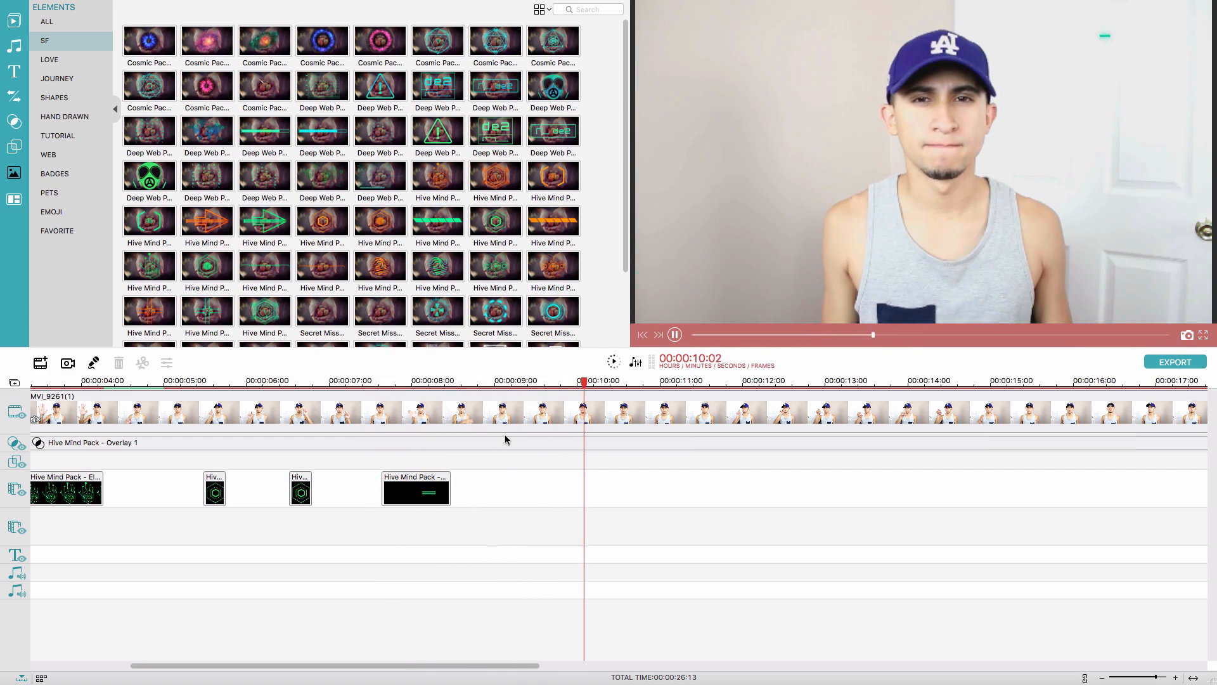
key(space)
Place the circular Secret Mission Pack - Element 9 on the elements track, starting shortly before 00:00:09:22
drag(627, 383, 569, 383)
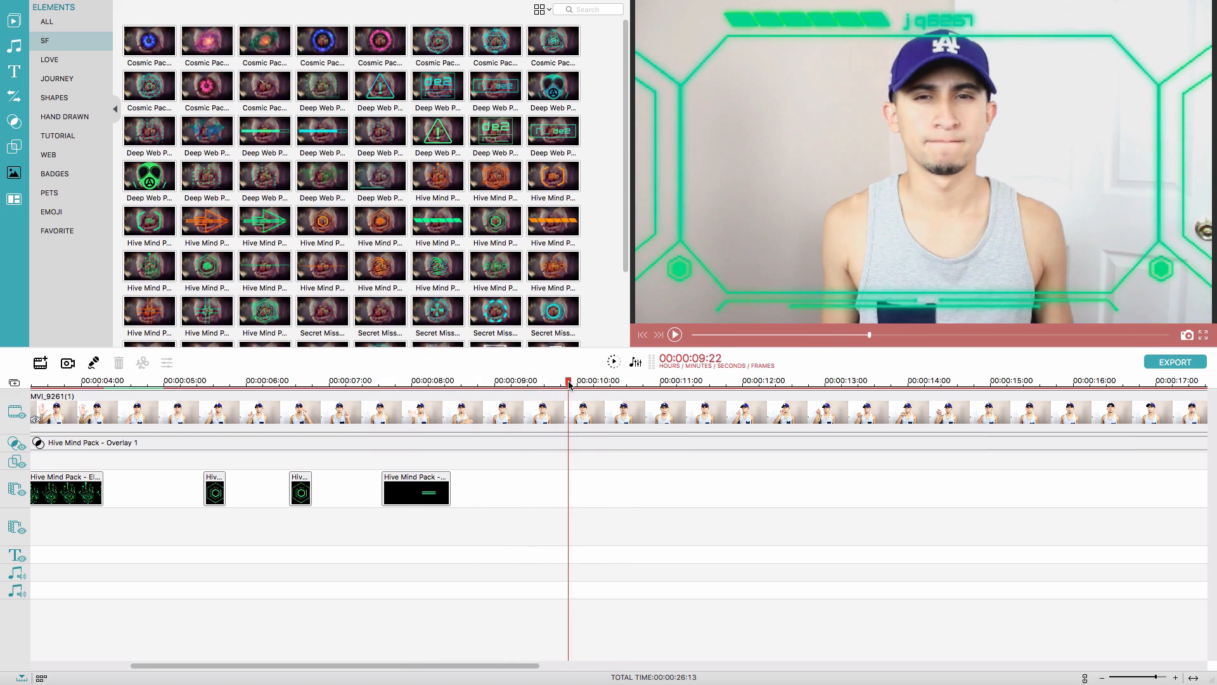
scroll(485, 305, down, 2)
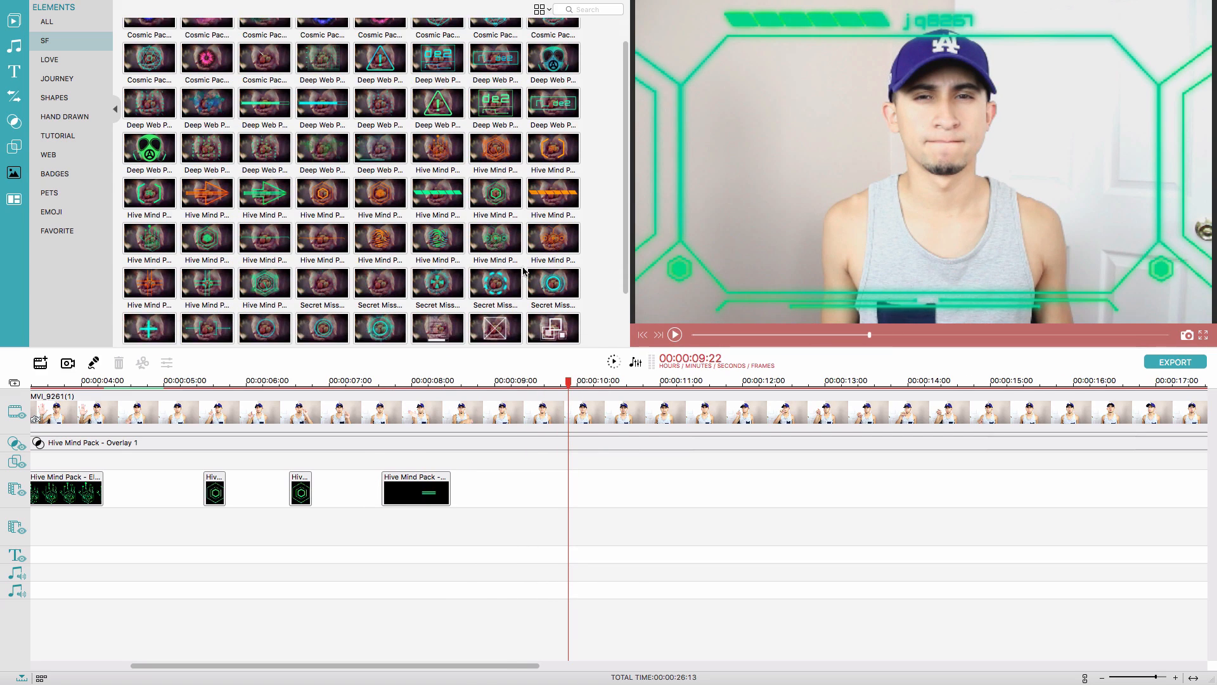
click(389, 331)
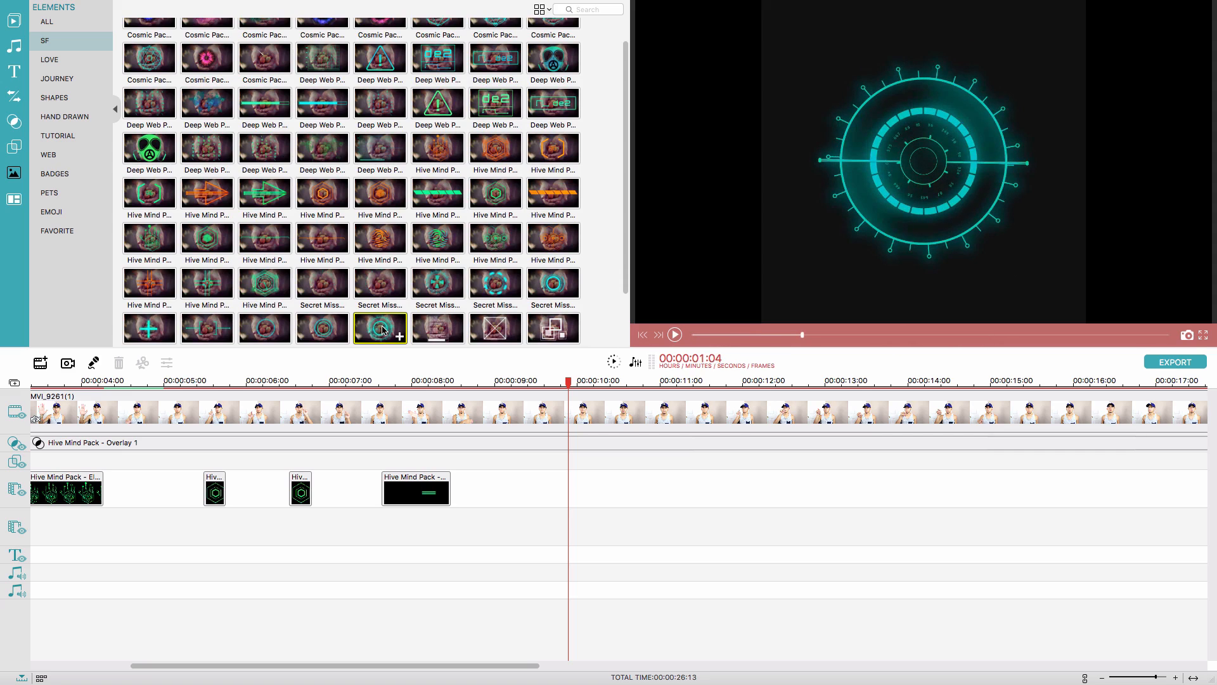
drag(382, 330, 560, 487)
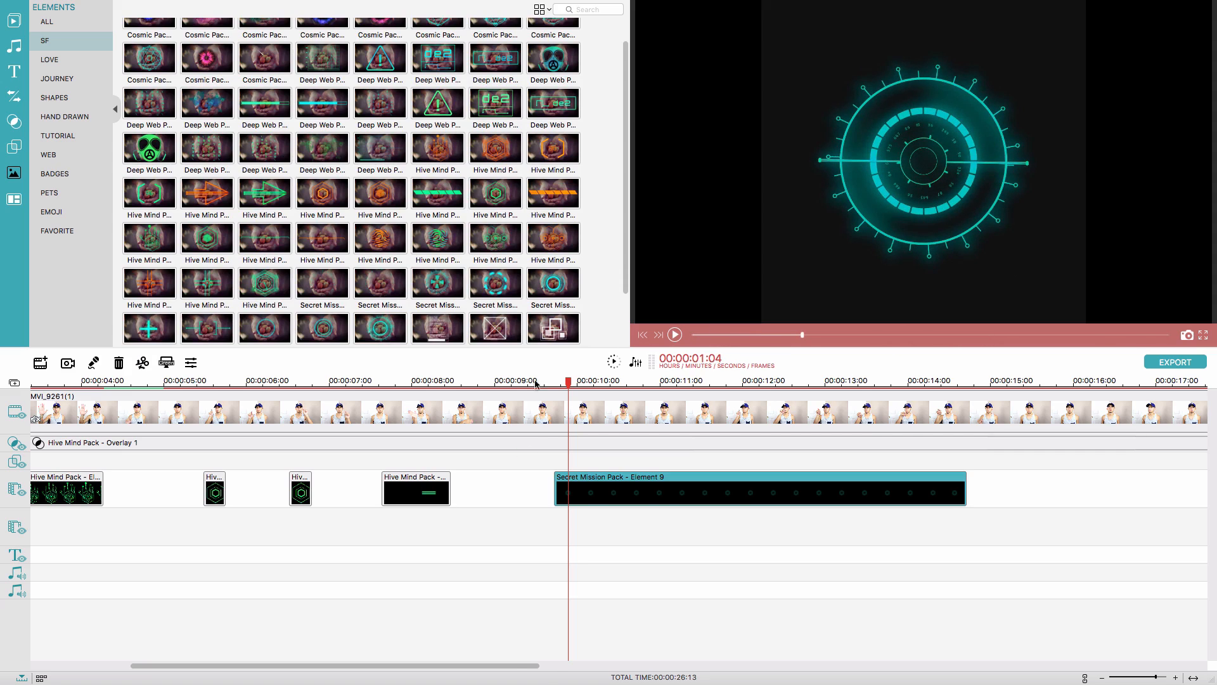
Preview the circular element up to 00:00:10:02, shrink it and position it over the man's eye
click(536, 383)
key(space)
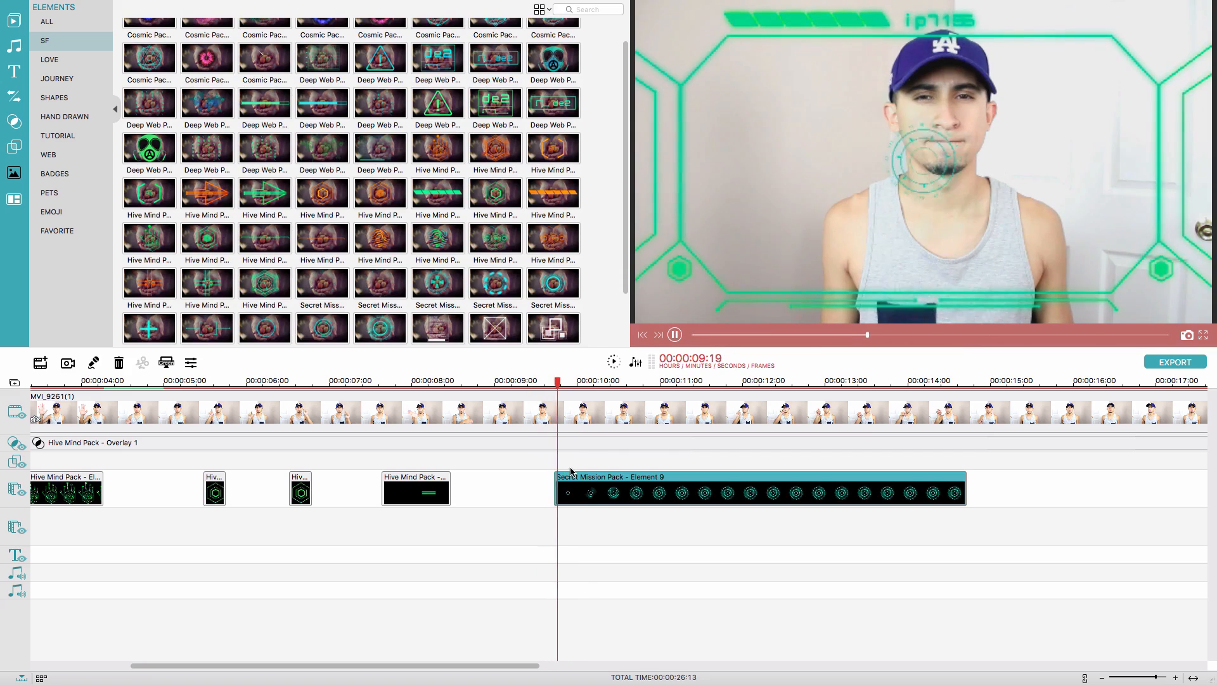
click(572, 476)
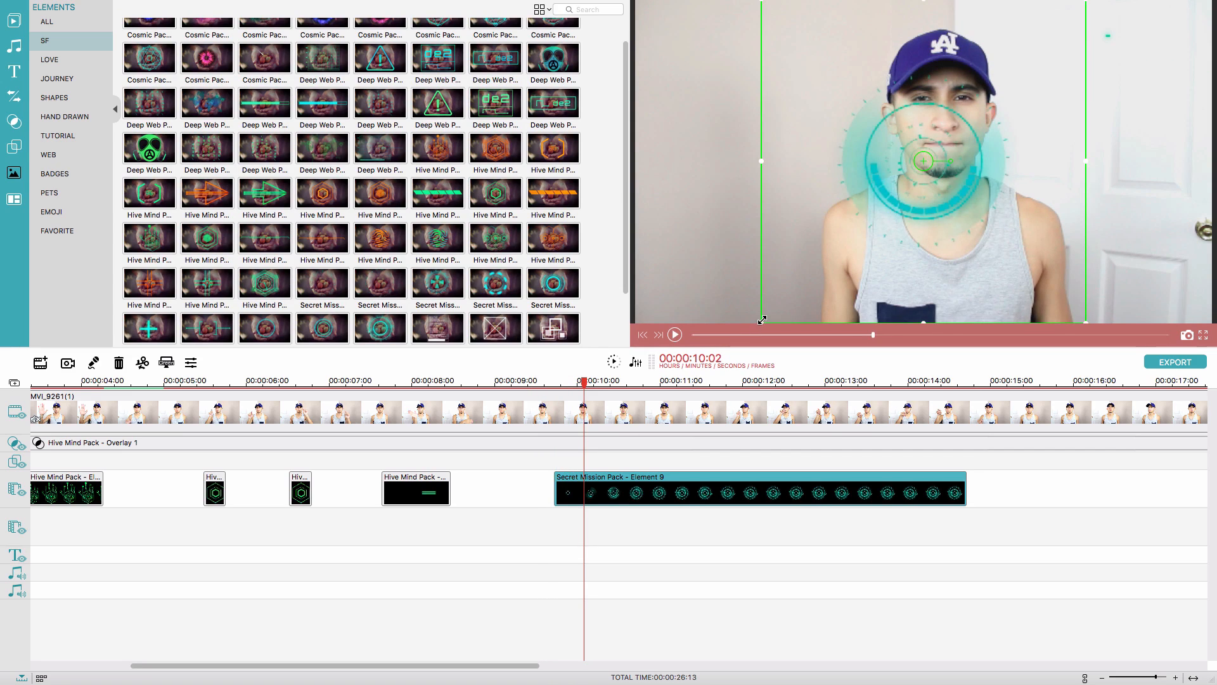
drag(762, 320, 895, 190)
drag(1002, 99, 972, 104)
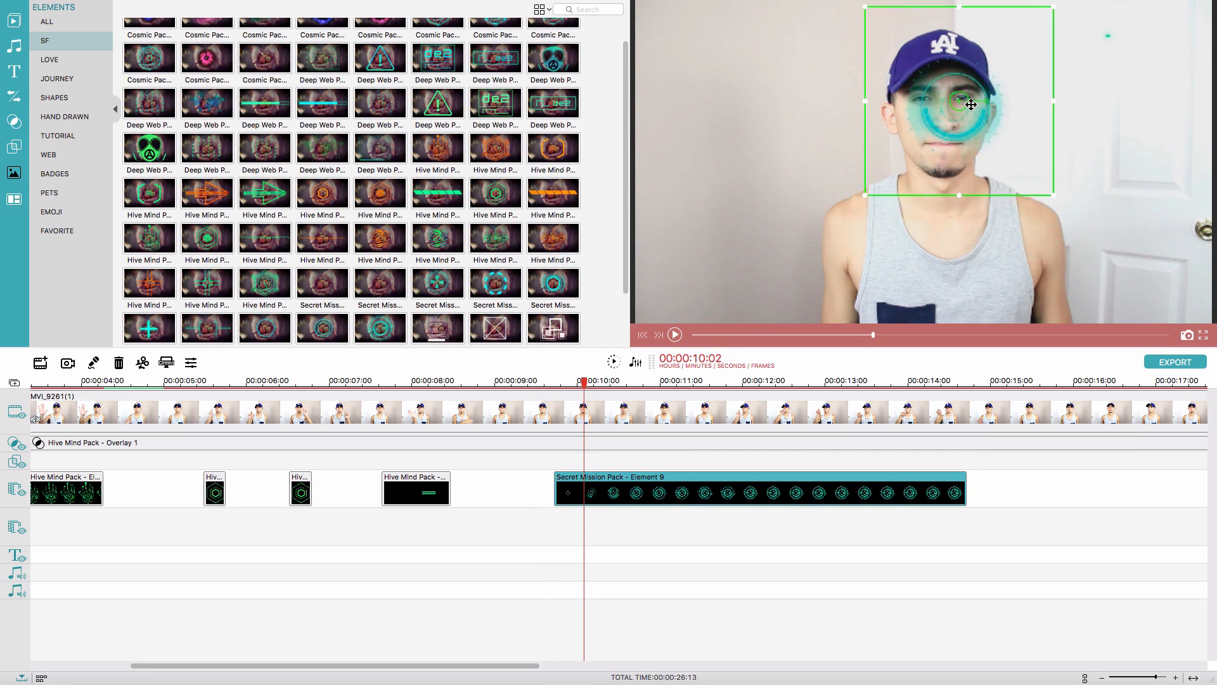
Play the footage from 00:00:10:22 and step through frames to locate the next finger tap
click(654, 381)
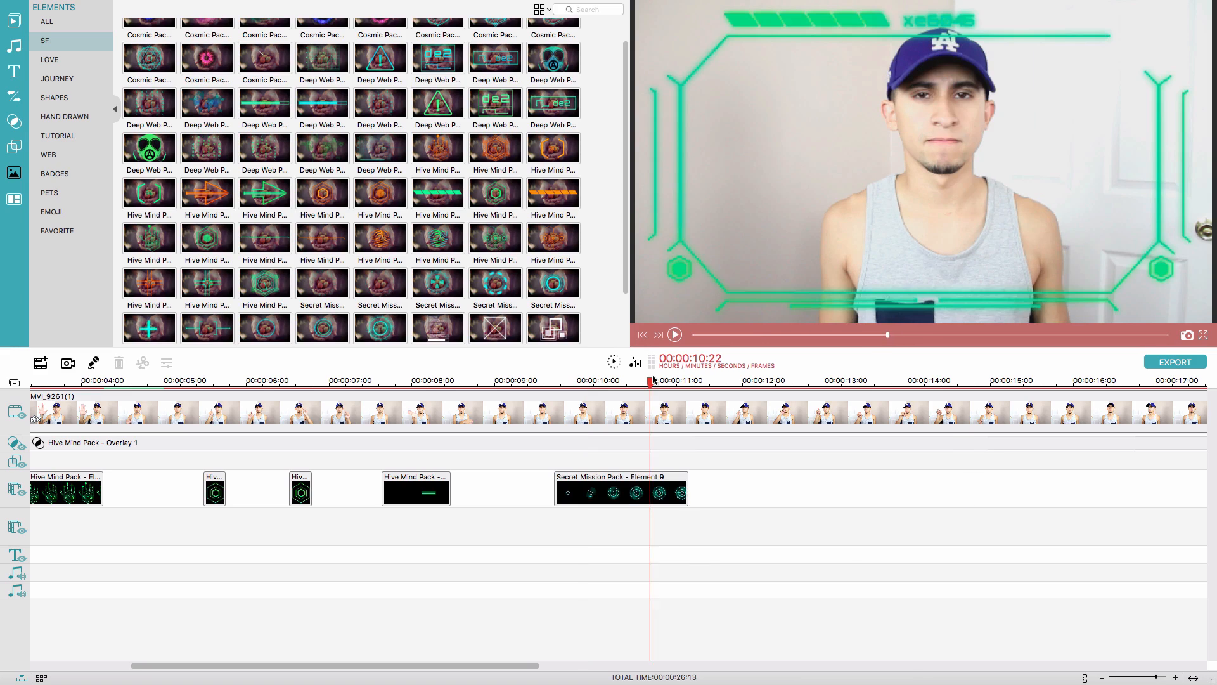
key(space)
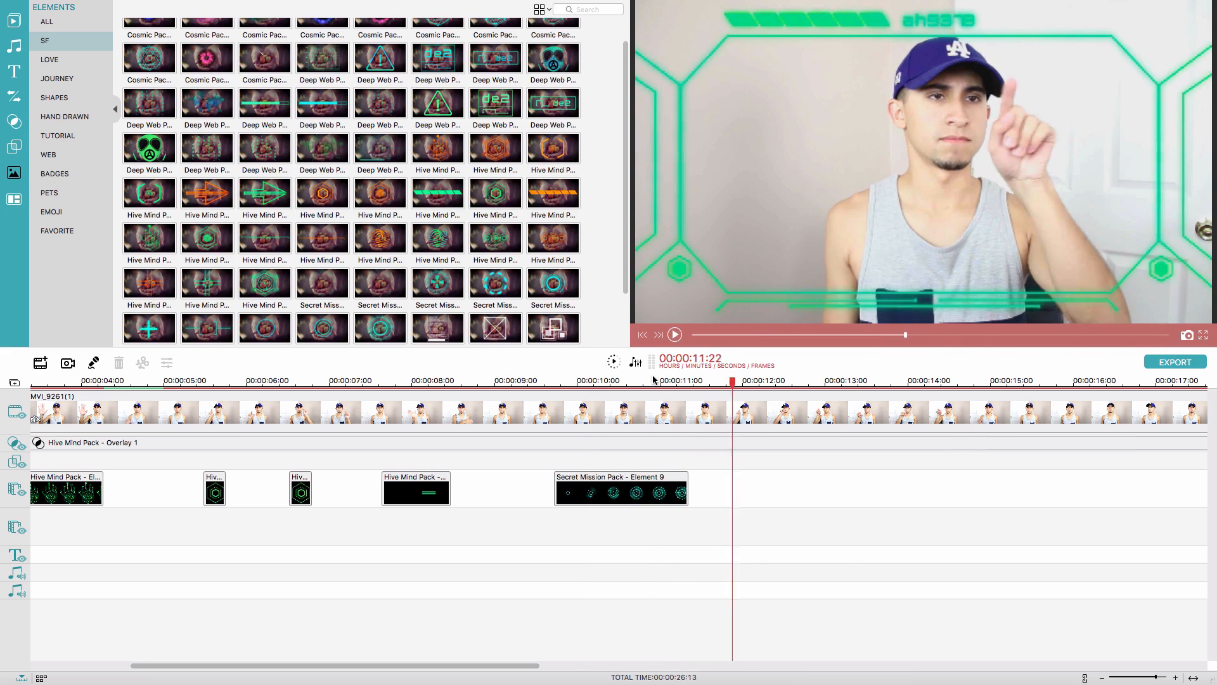
key(Left)
key(Left)
key(Left)
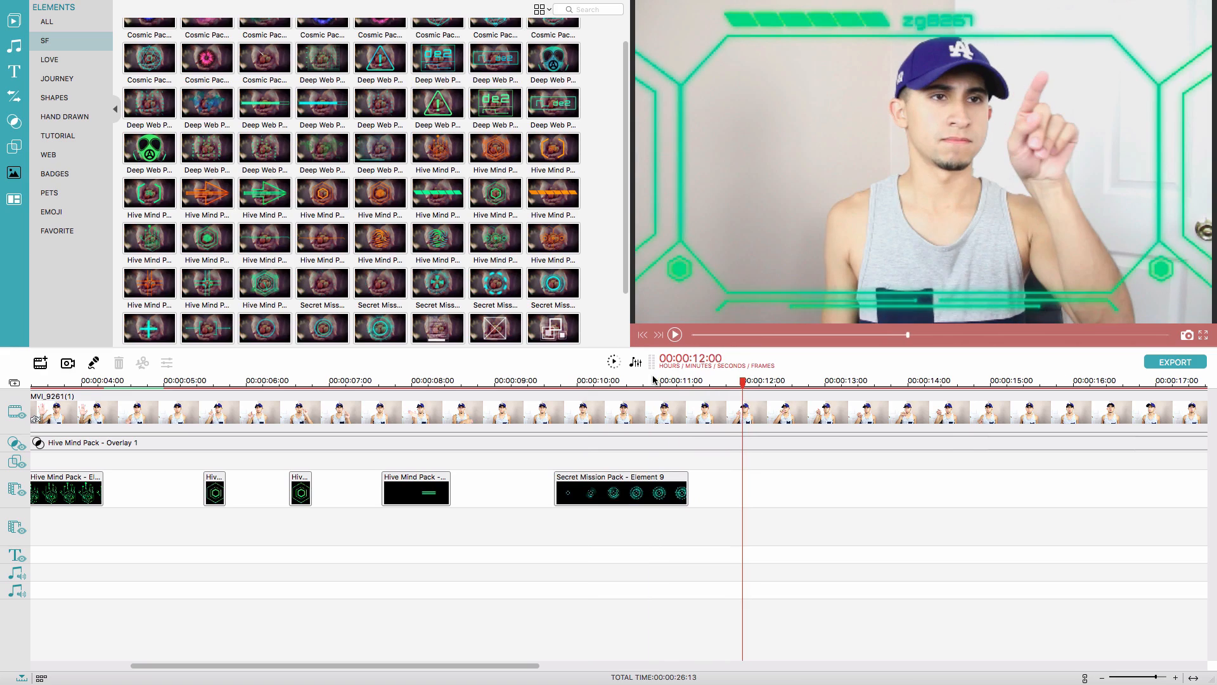
Paste a copy of the second hexagon clip at 00:00:11:24, where the finger is raised
click(310, 491)
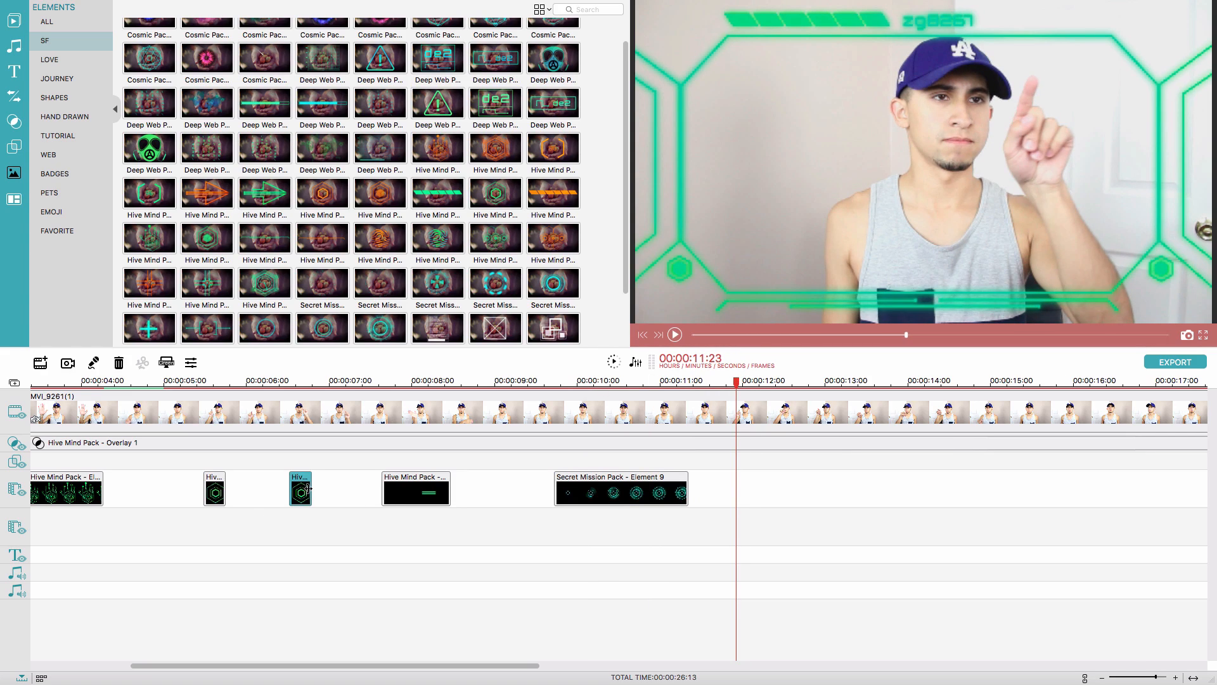
click(709, 379)
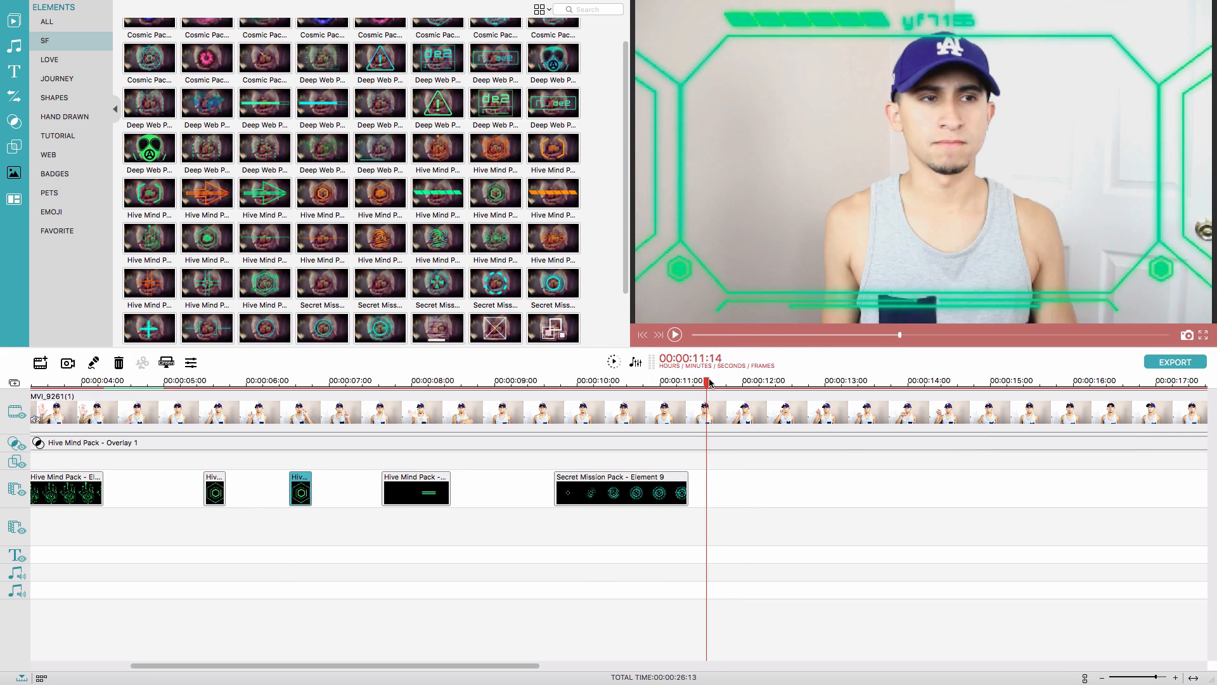
key(Right)
key(Right)
key(Right)
key(Right)
key(Right)
key(Right)
key(Right)
key(Right)
key(Right)
key(Right)
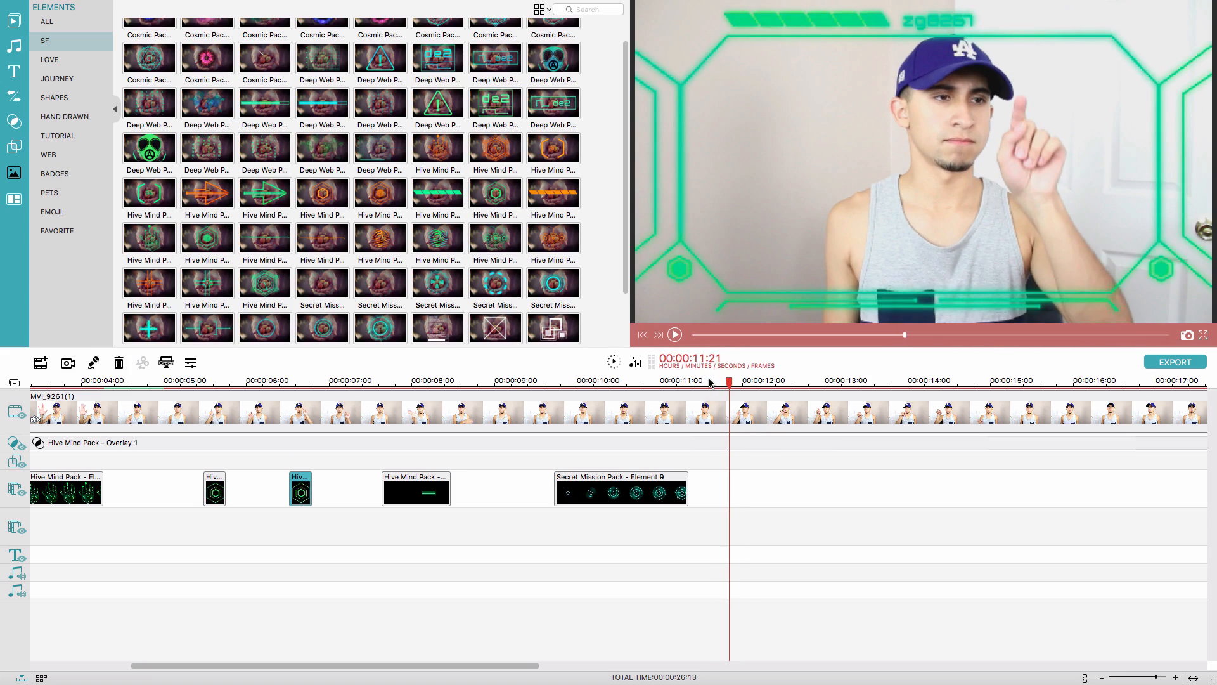
key(Left)
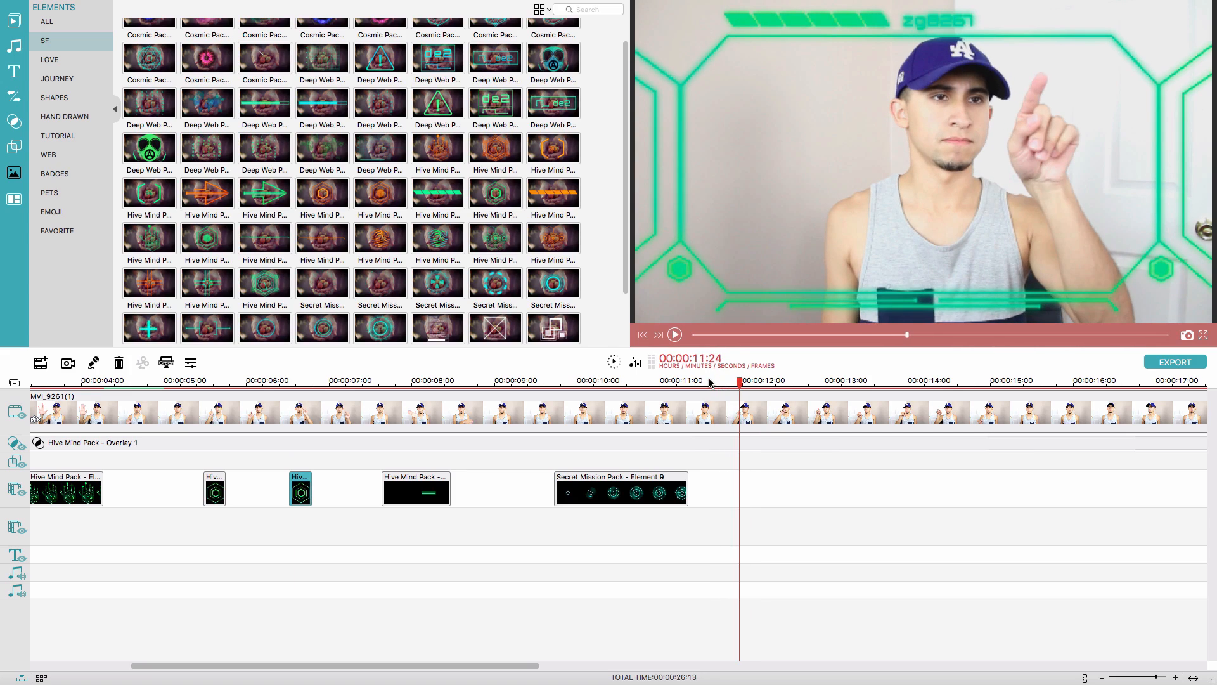
key(ctrl+v)
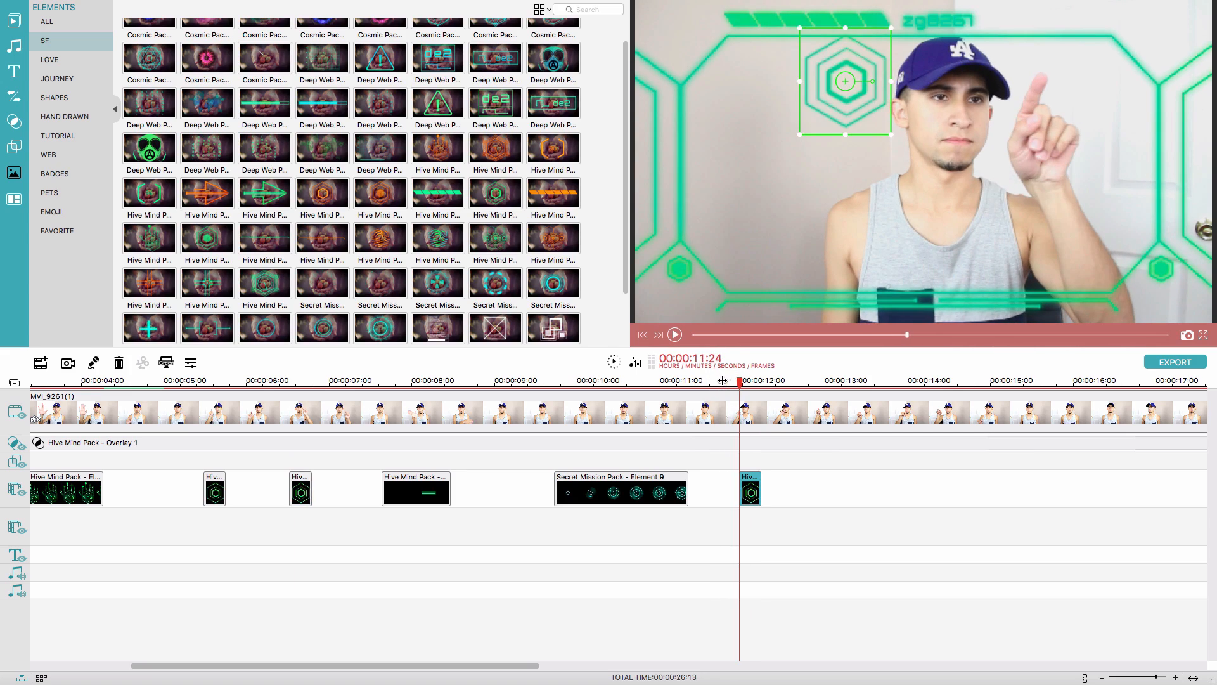
Preview the pasted hexagon clip around 00:00:12:02 and move the hexagon over the man's pointing finger
click(719, 381)
key(space)
key(space)
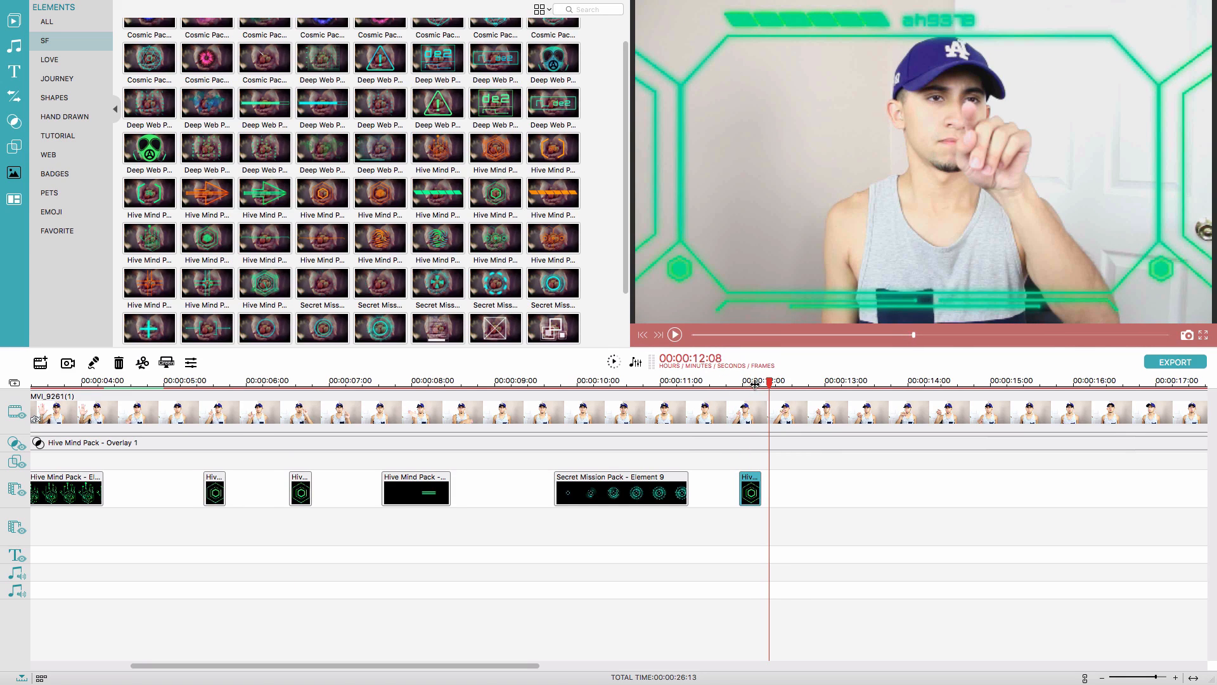
click(750, 382)
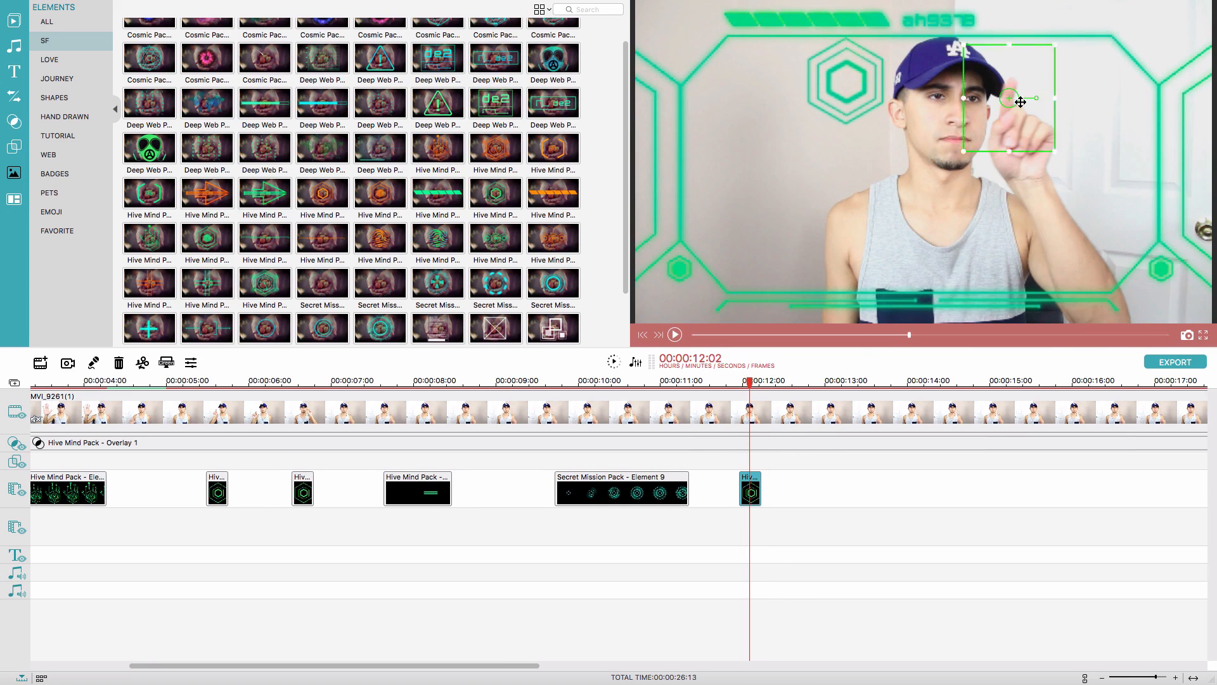
drag(1021, 102, 1054, 105)
Check the frames around 00:00:11:24, raise the hexagon onto the man's fingertip, and replay the tap
click(733, 380)
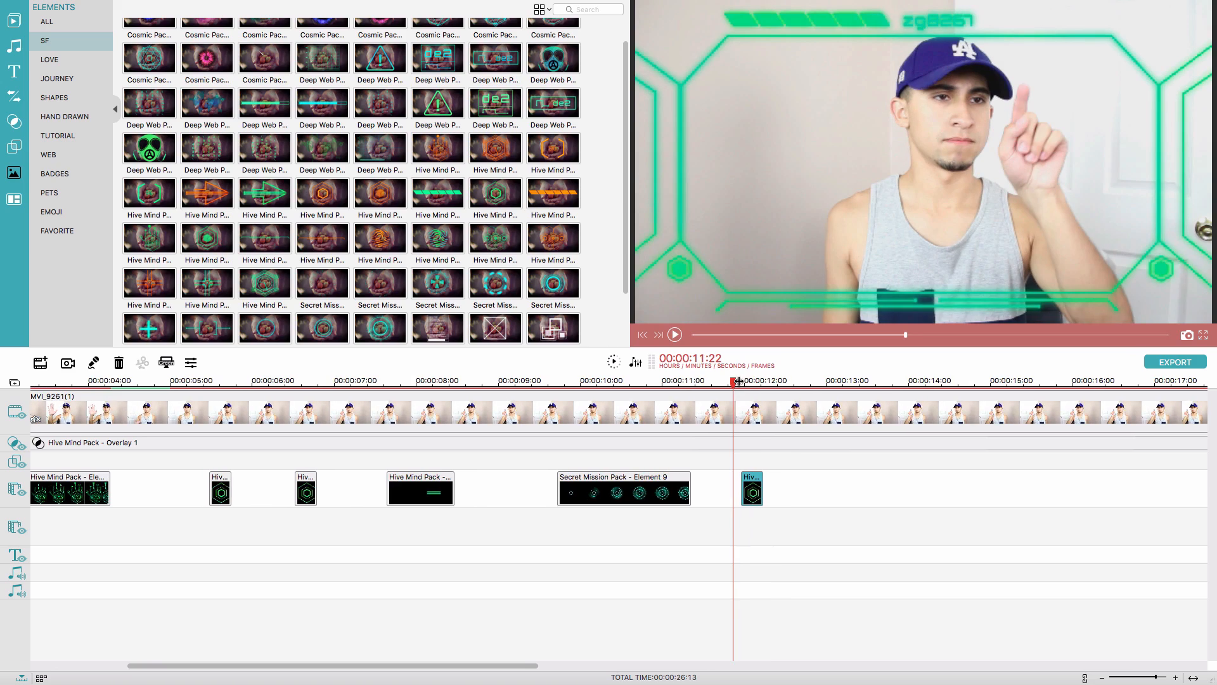
click(738, 381)
click(747, 383)
click(741, 383)
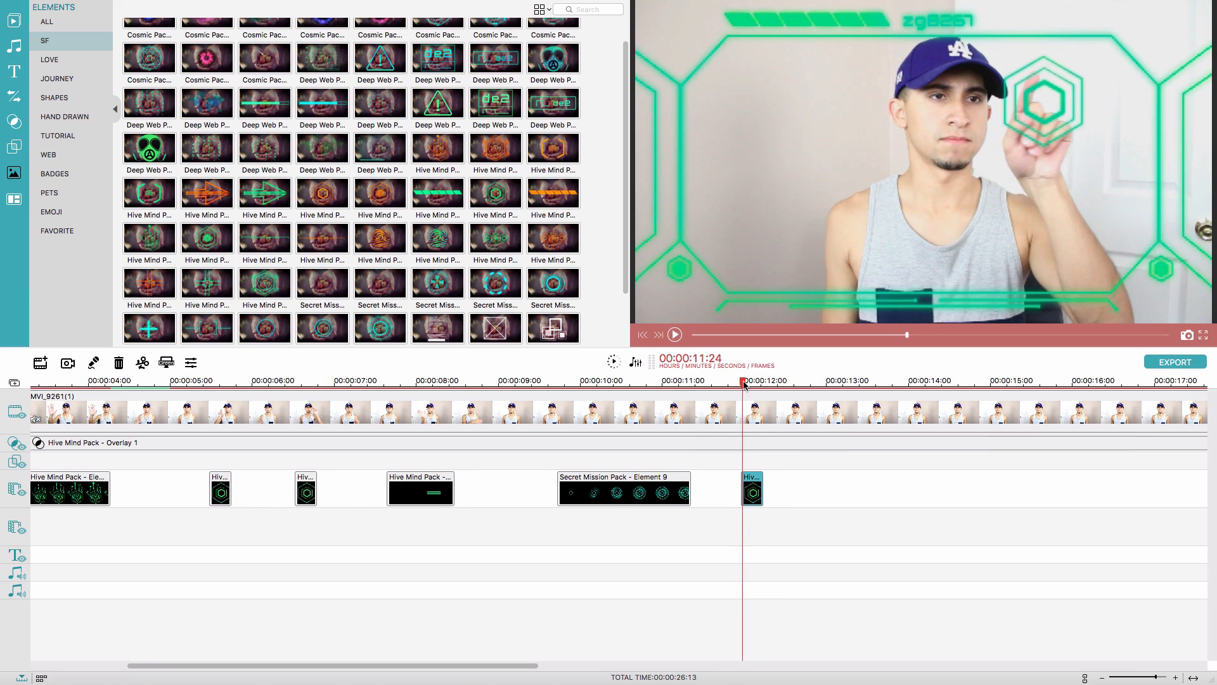
drag(1052, 90, 1050, 65)
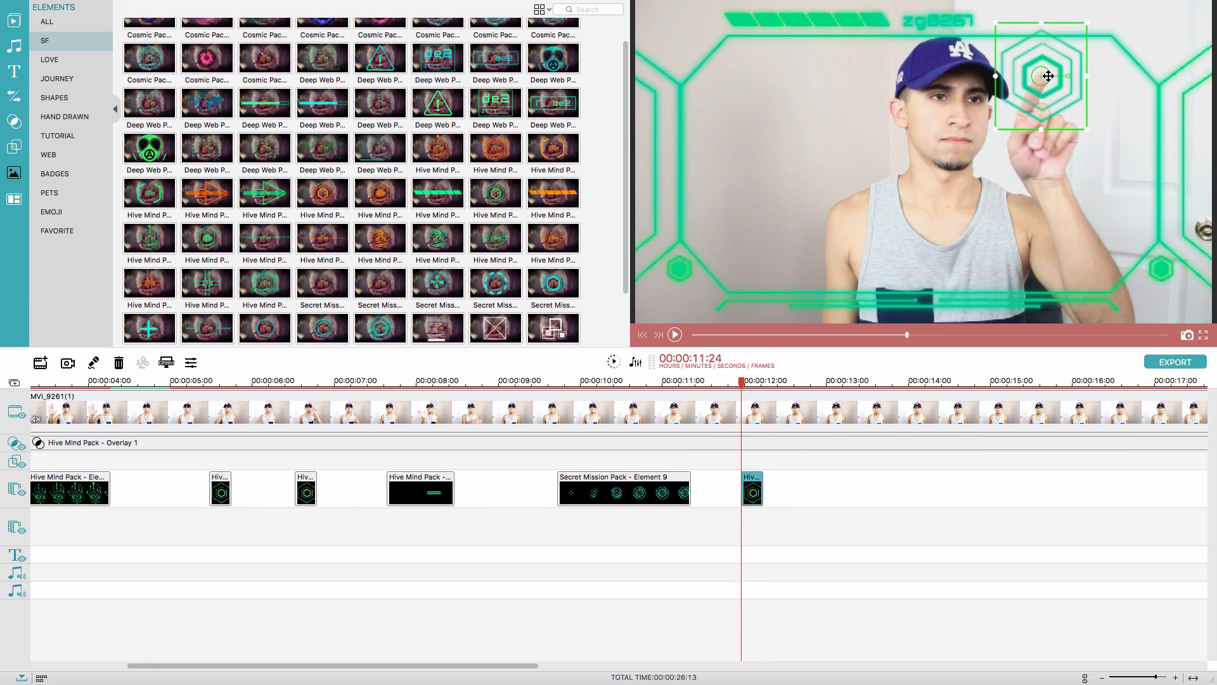
click(730, 379)
key(space)
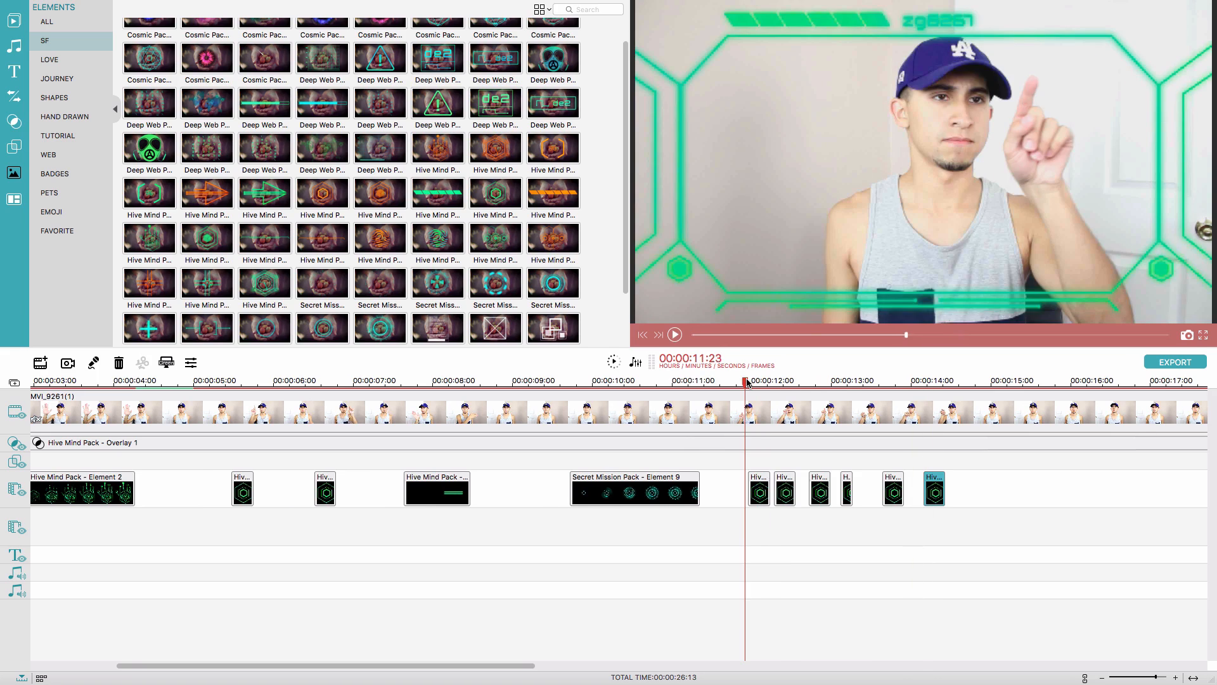
Play back the row of finger-tap hexagons from 00:00:11:23 and replay the project from the start to the hand scan
key(space)
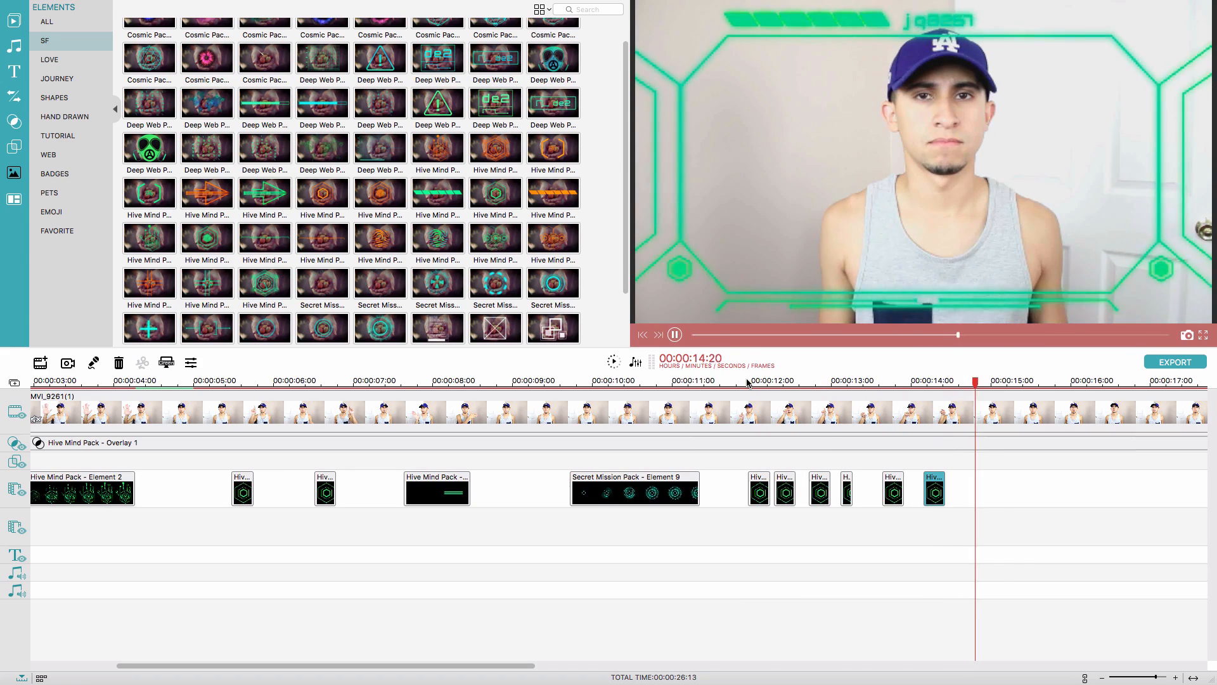
key(space)
drag(165, 664, 347, 662)
key(space)
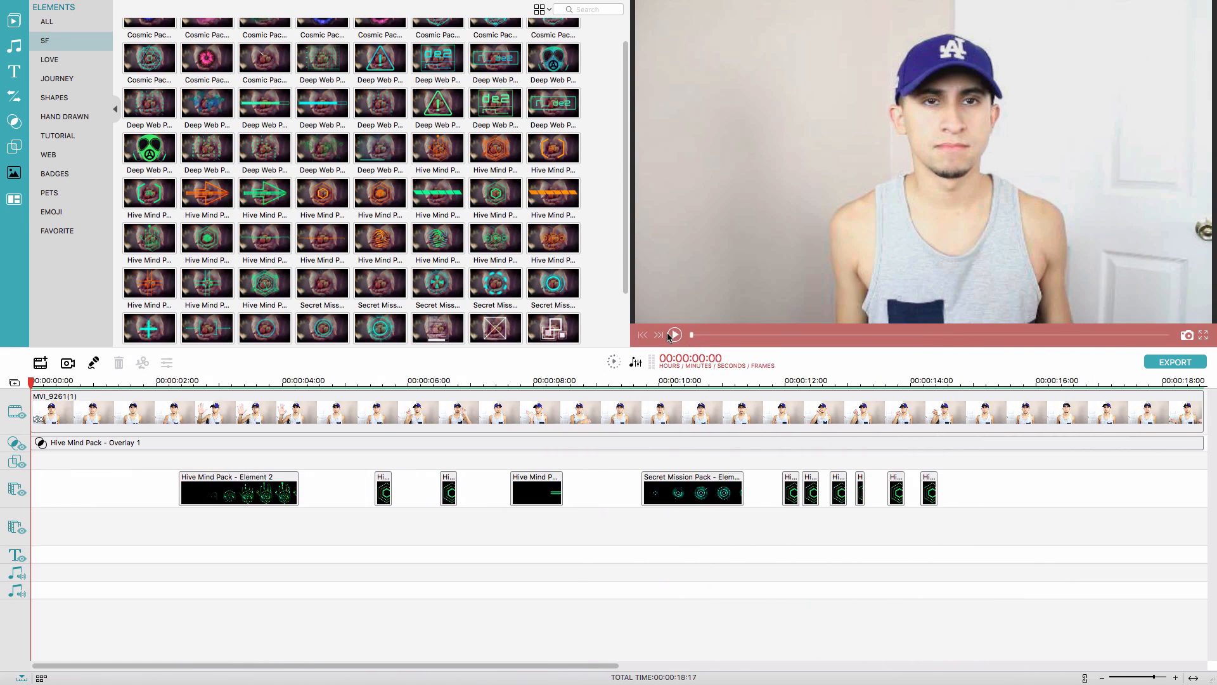
click(674, 335)
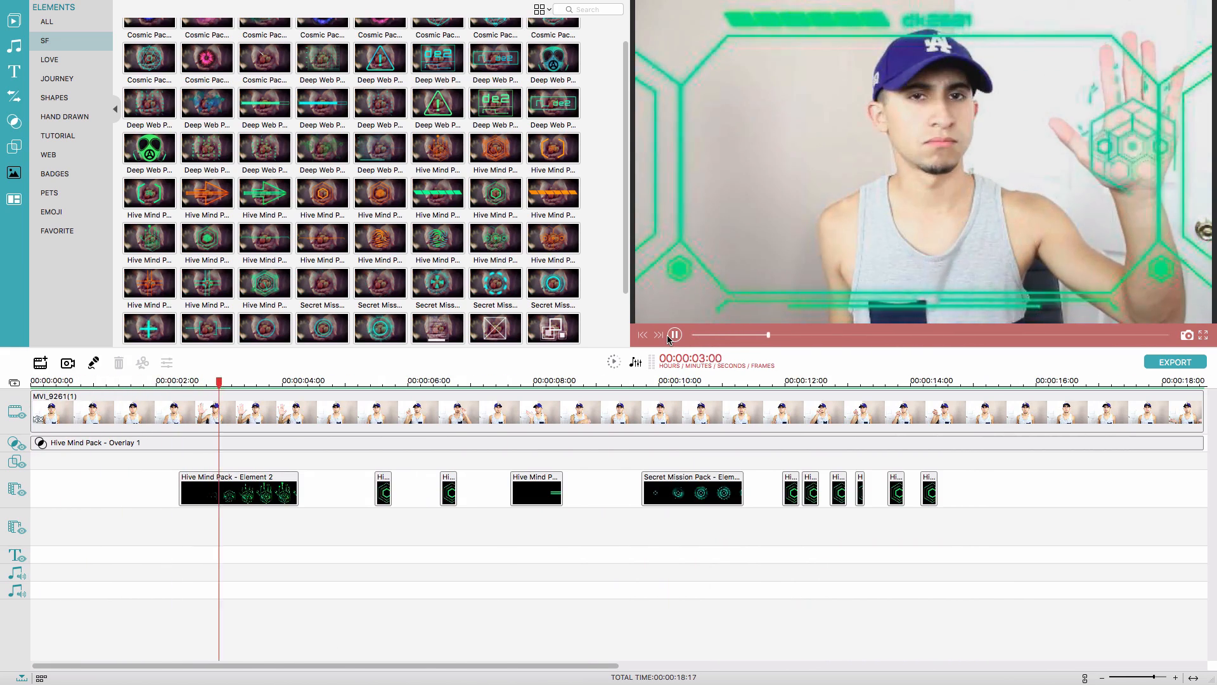
click(674, 335)
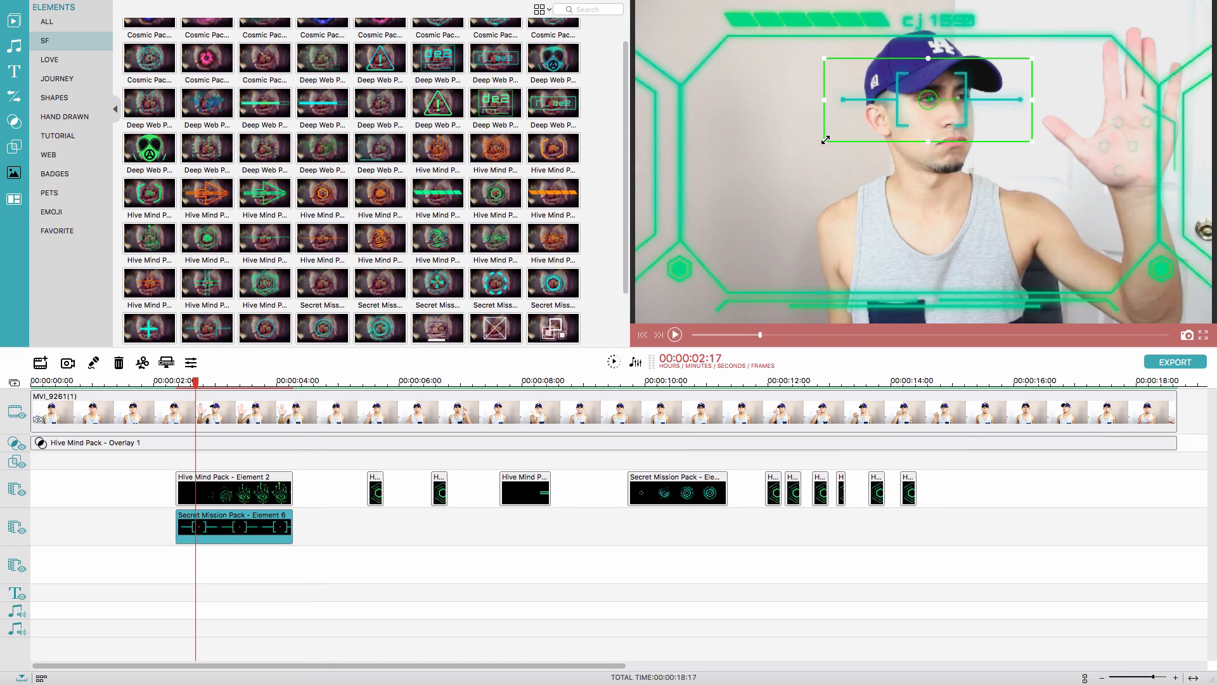
Shrink the Secret Mission Pack - Element 6 overlay and centre it over the man's eyes
drag(828, 139, 853, 125)
drag(952, 98, 936, 102)
Render the timeline preview and play the finished effects from 00:00:01:23 to 00:00:18:04
click(149, 380)
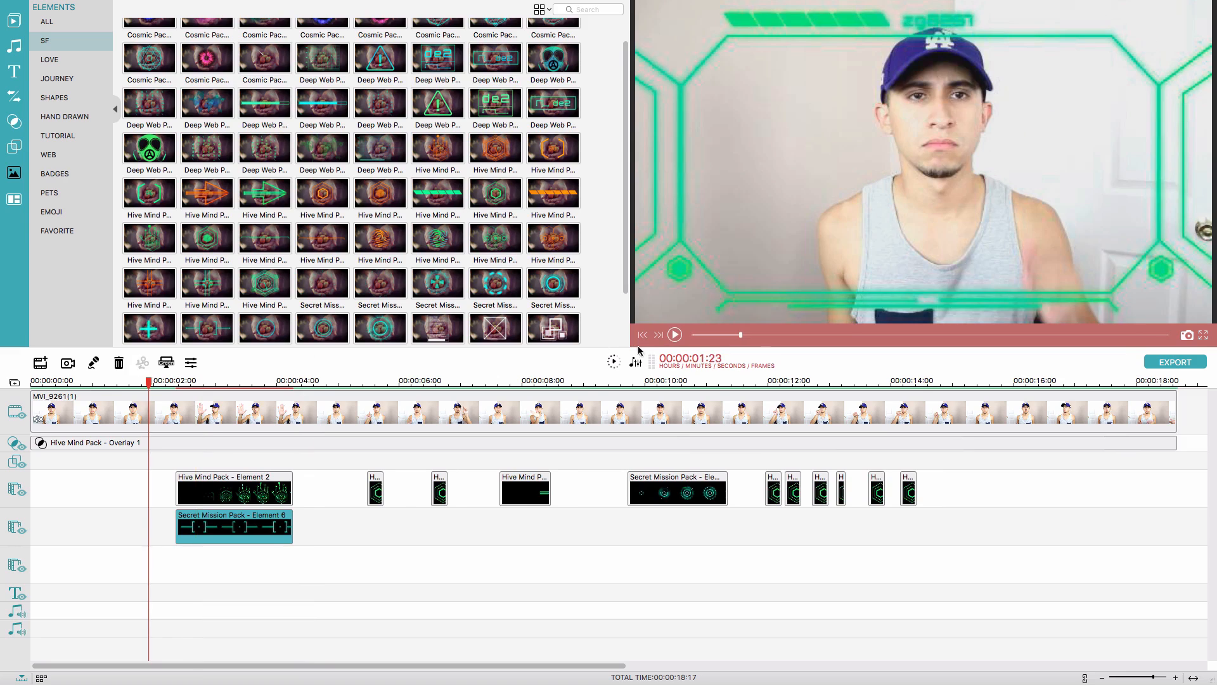
click(613, 361)
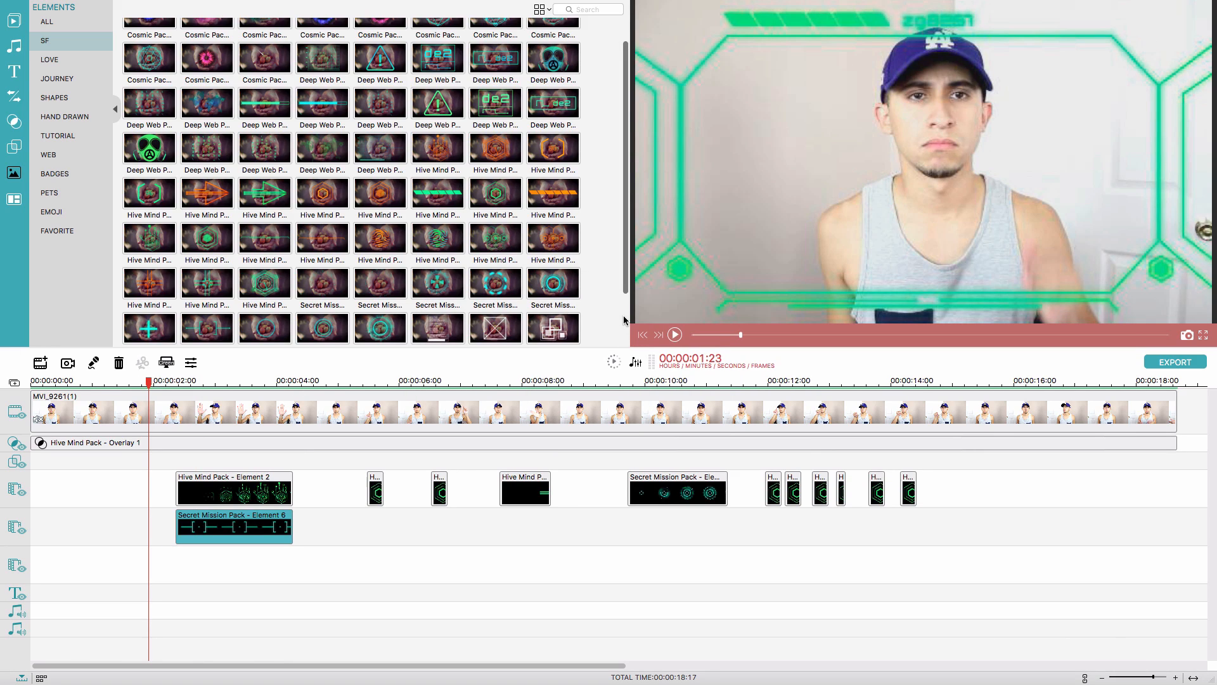
key(space)
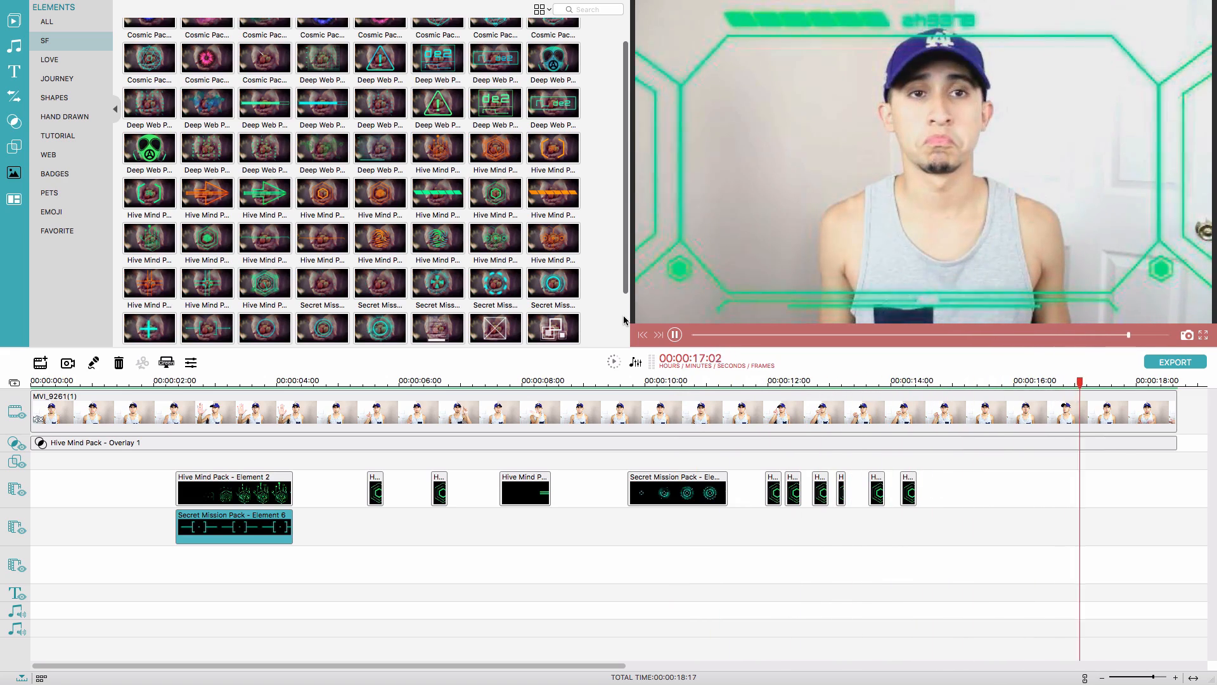
key(space)
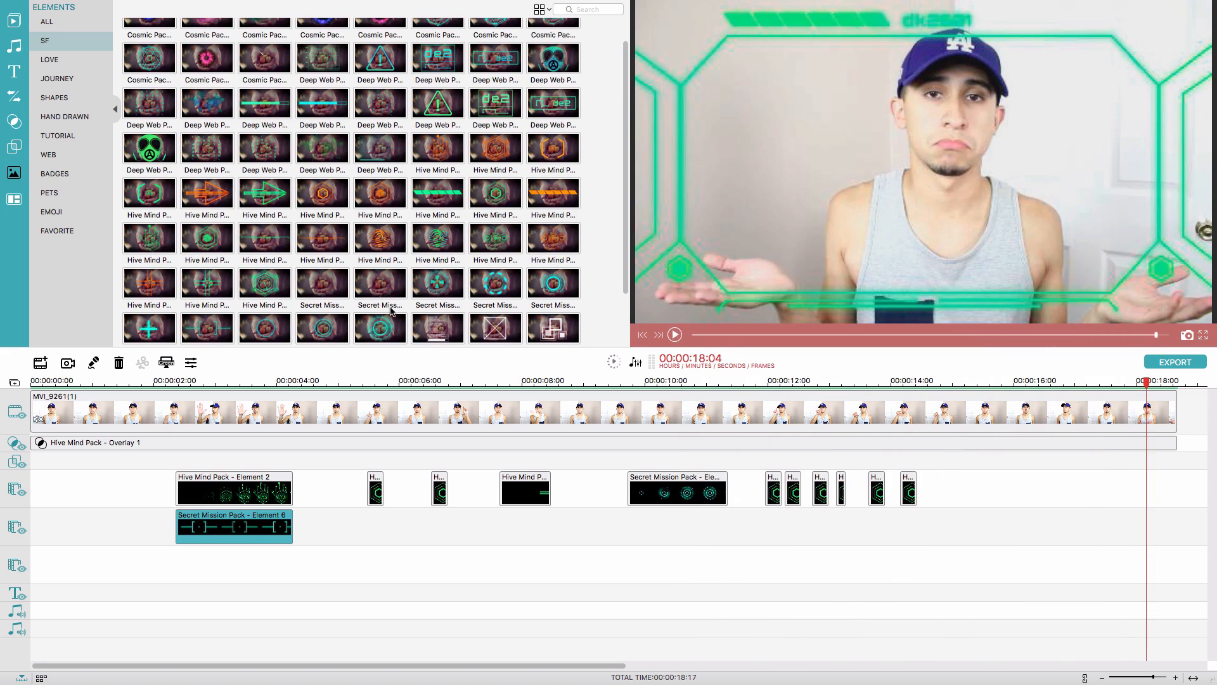
Review the hand-scan section from 00:00:02:05 and select the Hive Mind Pack - Element 2 clip
click(167, 381)
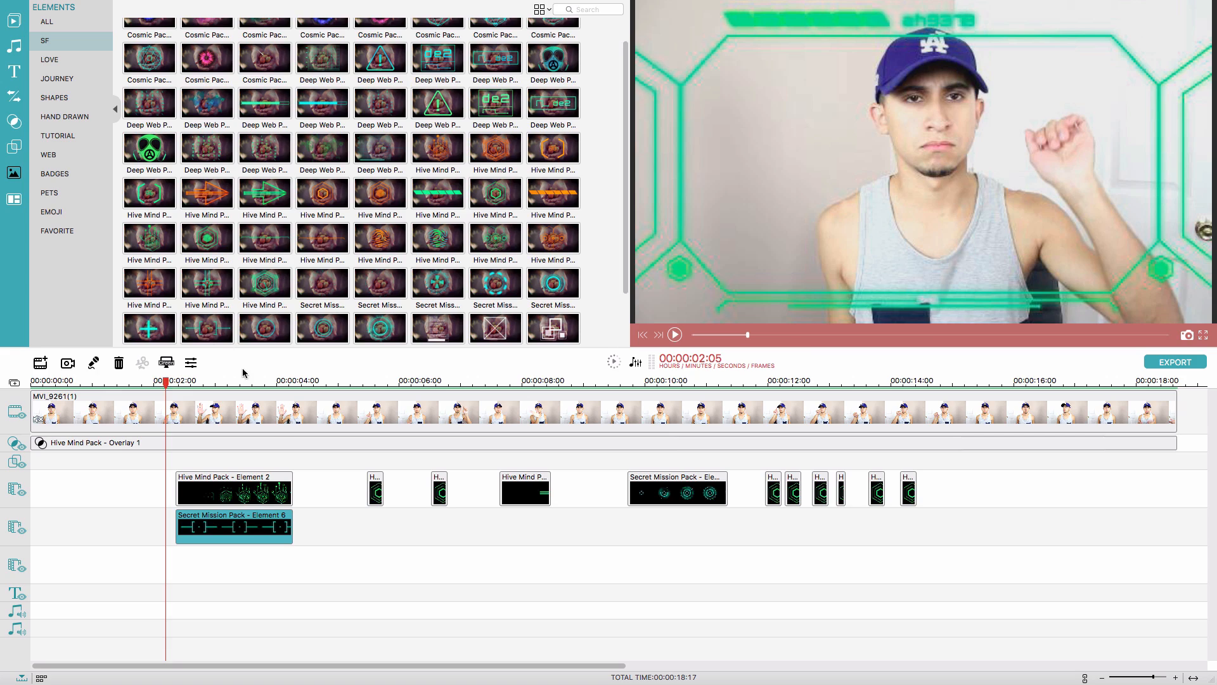
click(265, 381)
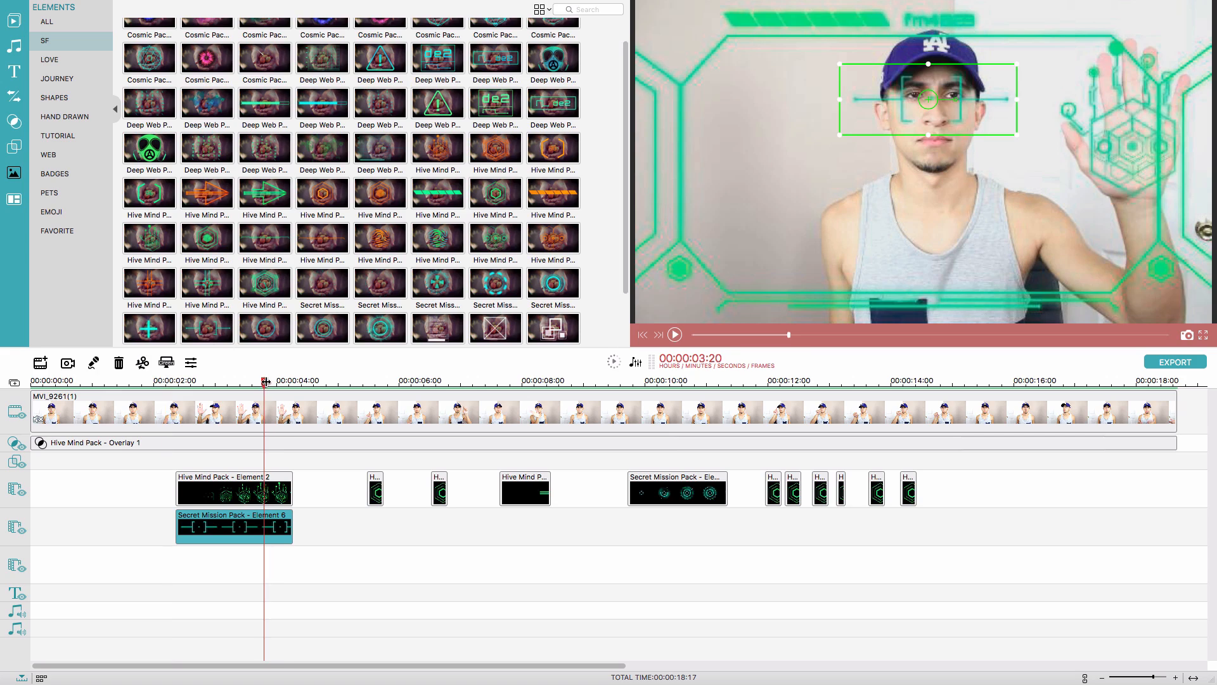
click(288, 485)
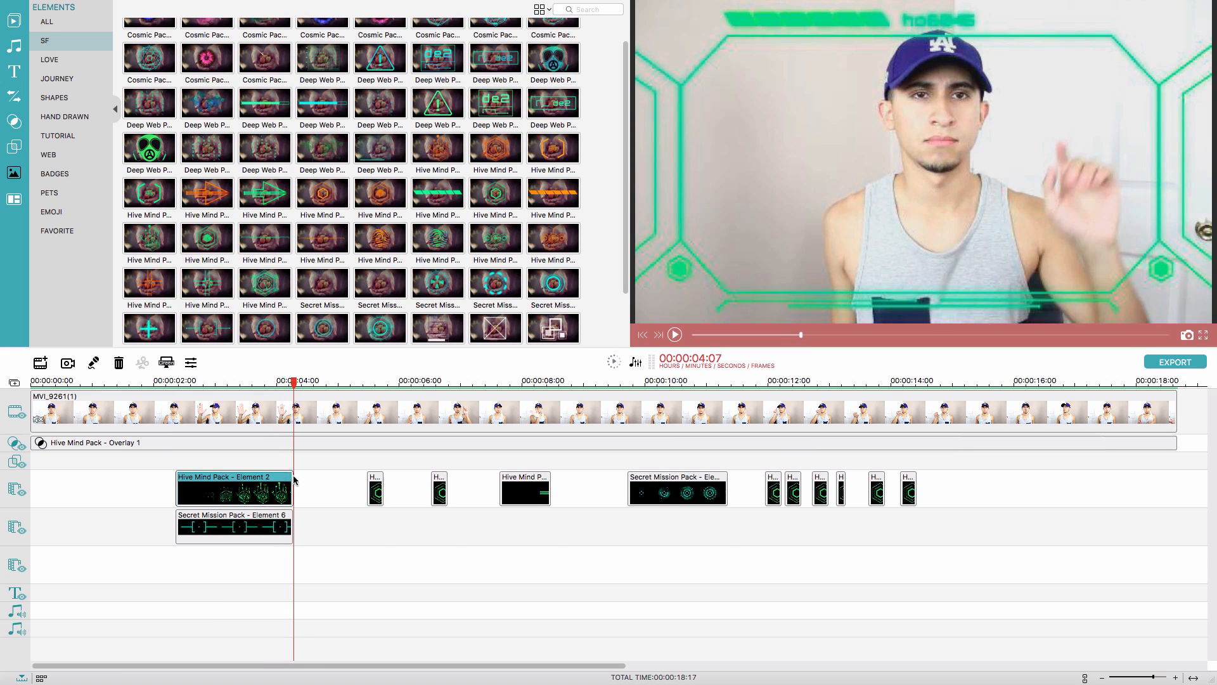